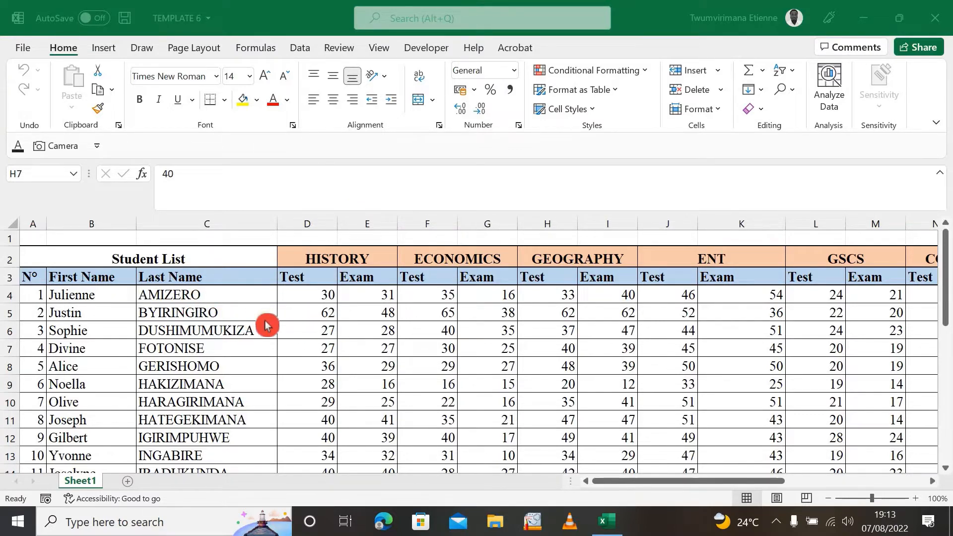
{"action": "left_click", "coordinate": [315, 329]}
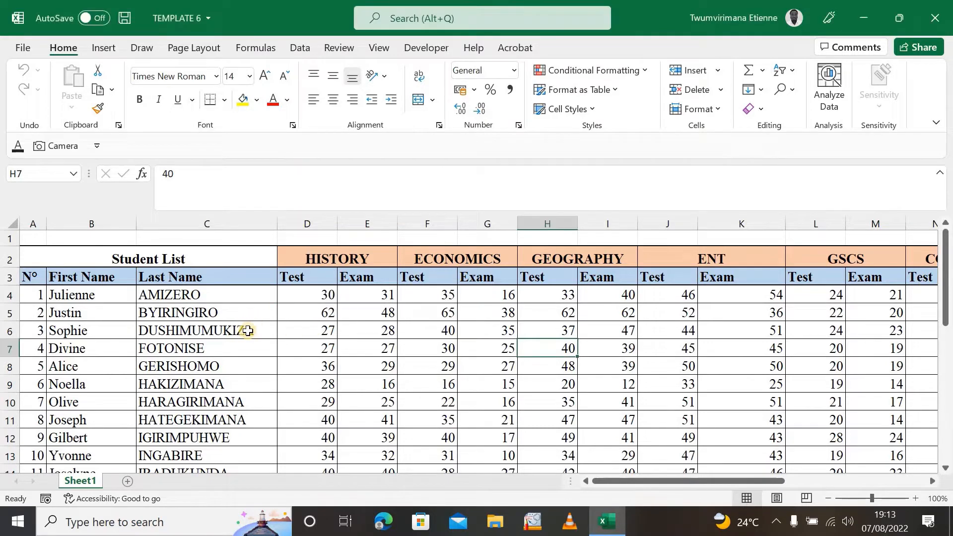
{"action": "left_click", "coordinate": [247, 331]}
{"action": "left_click", "coordinate": [378, 332]}
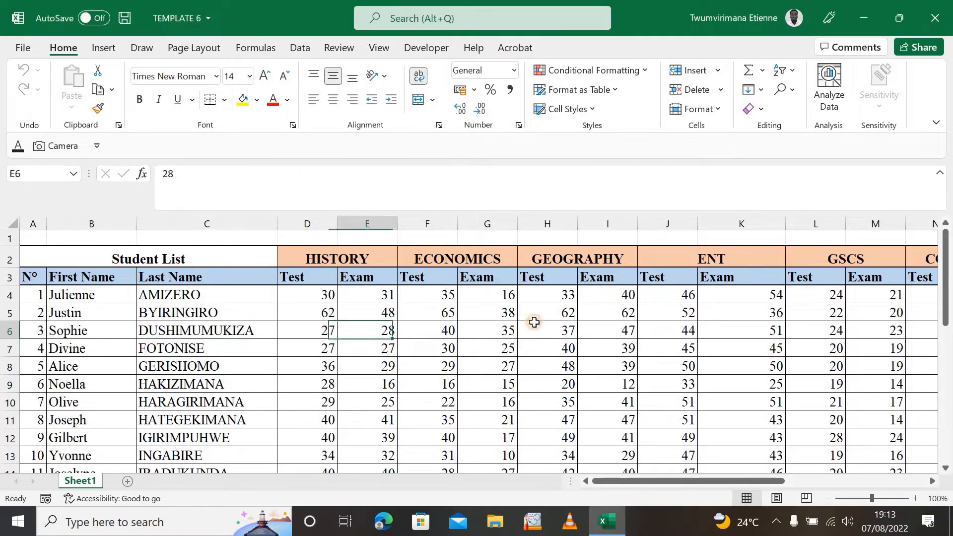
{"action": "left_click", "coordinate": [558, 333]}
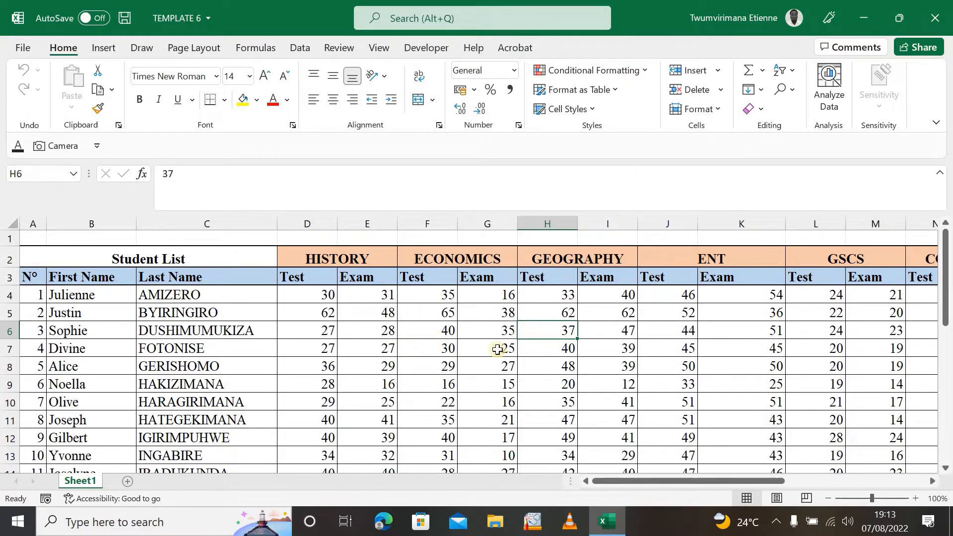
- Review the rule types offered under Conditional Formatting, from Highlight Cells Rules to Icon Sets, without applying one
{"action": "left_click", "coordinate": [647, 75]}
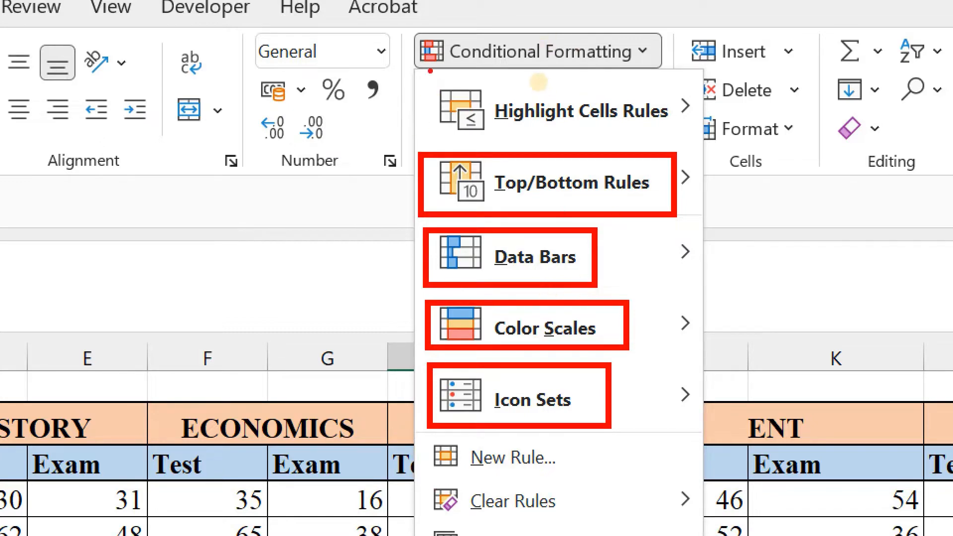
{"action": "mouse_move", "coordinate": [426, 83]}
{"action": "left_mouse_down"}
{"action": "mouse_move", "coordinate": [499, 123]}
{"action": "mouse_move", "coordinate": [695, 139]}
{"action": "left_mouse_up"}
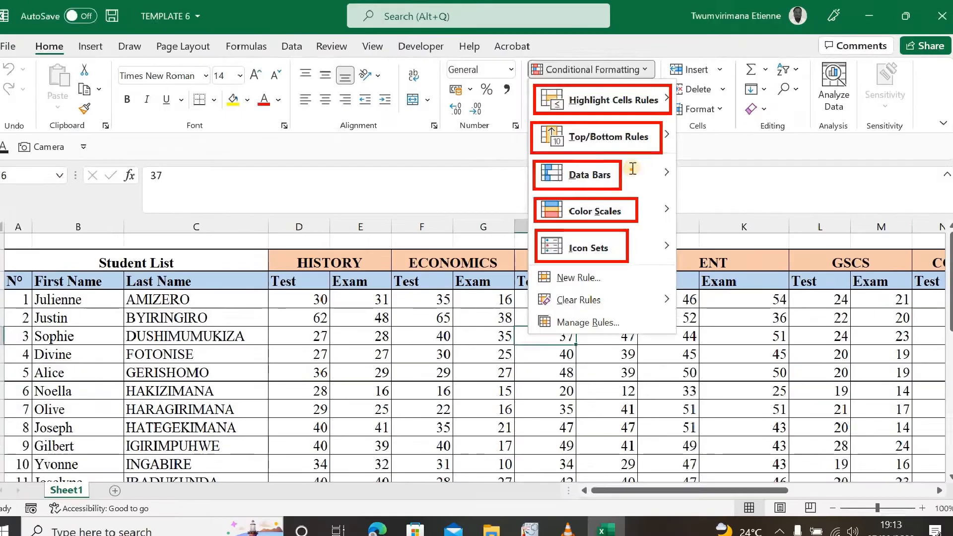
{"action": "key", "text": "Escape"}
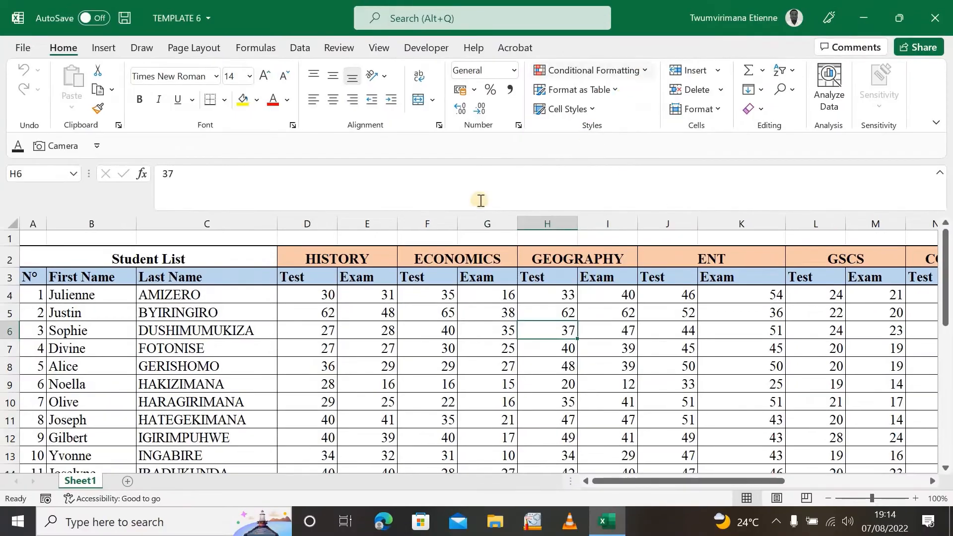
- Examine the History Test marks in column D down past the end of the student list
{"action": "left_click", "coordinate": [319, 223]}
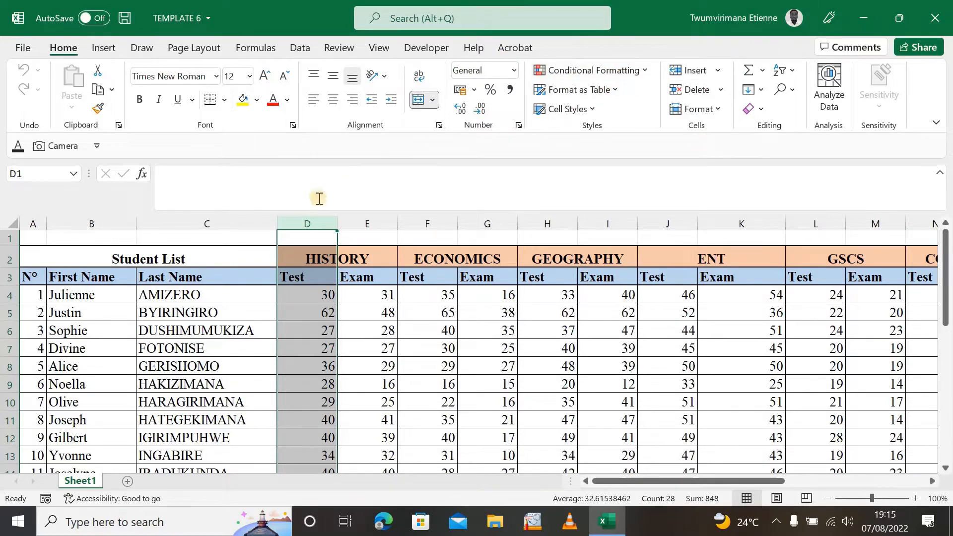
{"action": "left_click", "coordinate": [353, 341]}
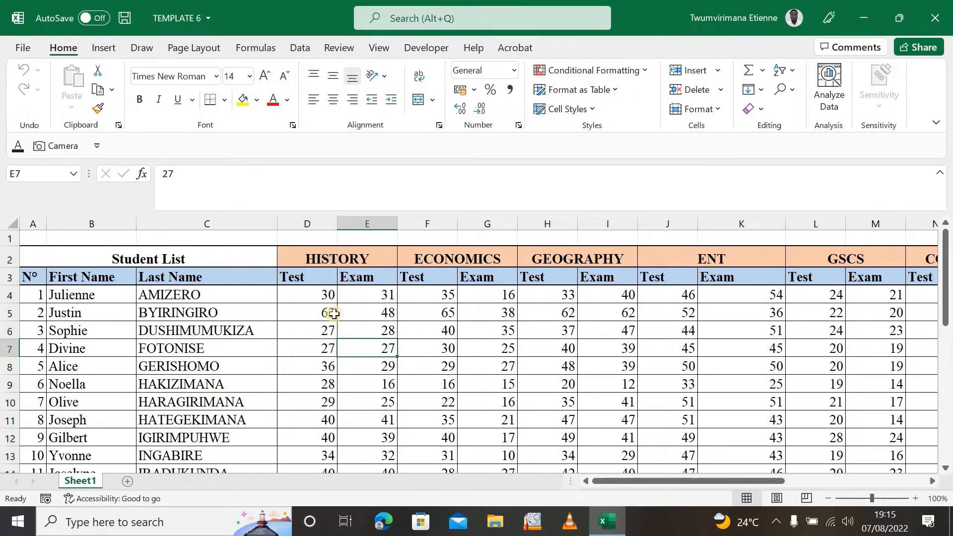
{"action": "left_click", "coordinate": [321, 296]}
{"action": "left_click", "coordinate": [369, 333]}
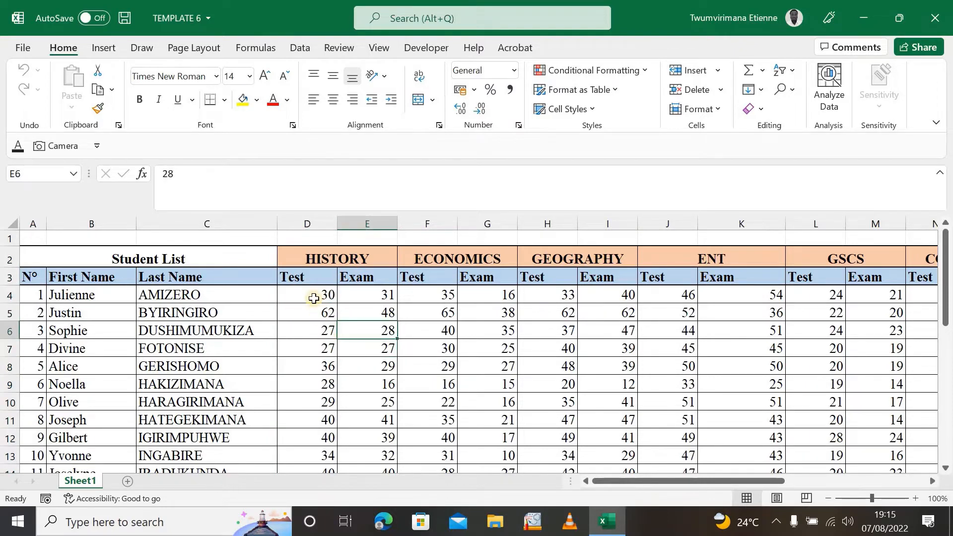
{"action": "left_click", "coordinate": [306, 222]}
{"action": "scroll", "coordinate": [400, 379], "scroll_direction": "down", "scroll_amount": 15}
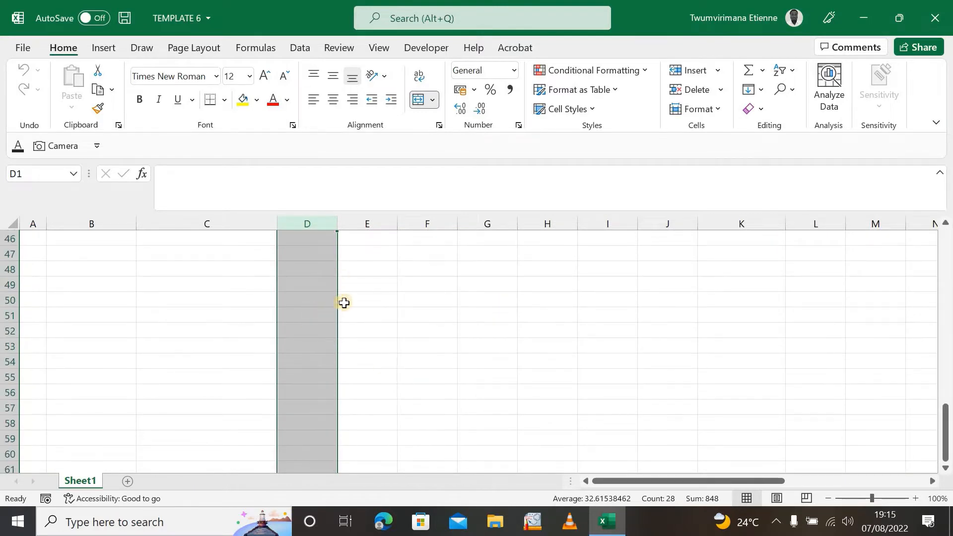
{"action": "scroll", "coordinate": [344, 303], "scroll_direction": "up", "scroll_amount": 11}
{"action": "scroll", "coordinate": [347, 298], "scroll_direction": "down", "scroll_amount": 6}
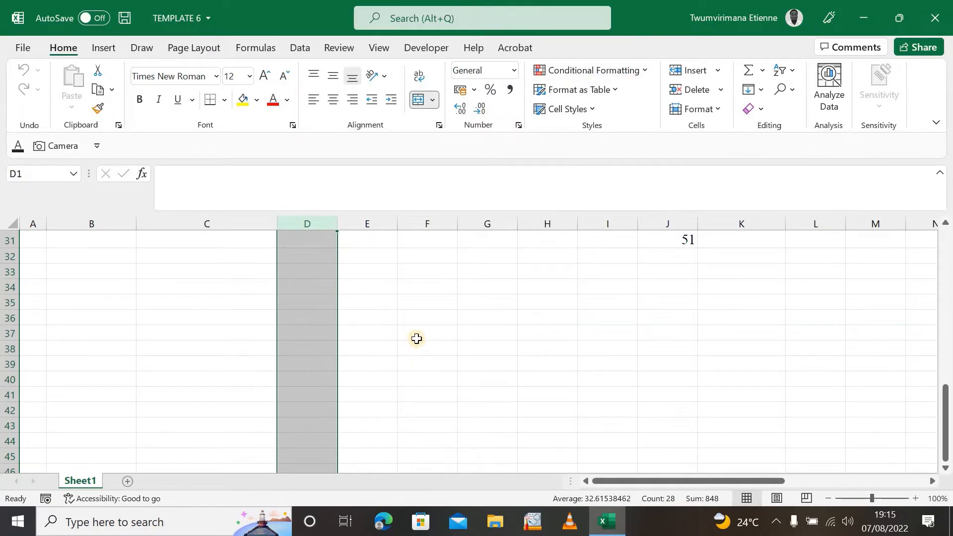
{"action": "scroll", "coordinate": [414, 336], "scroll_direction": "up", "scroll_amount": 10}
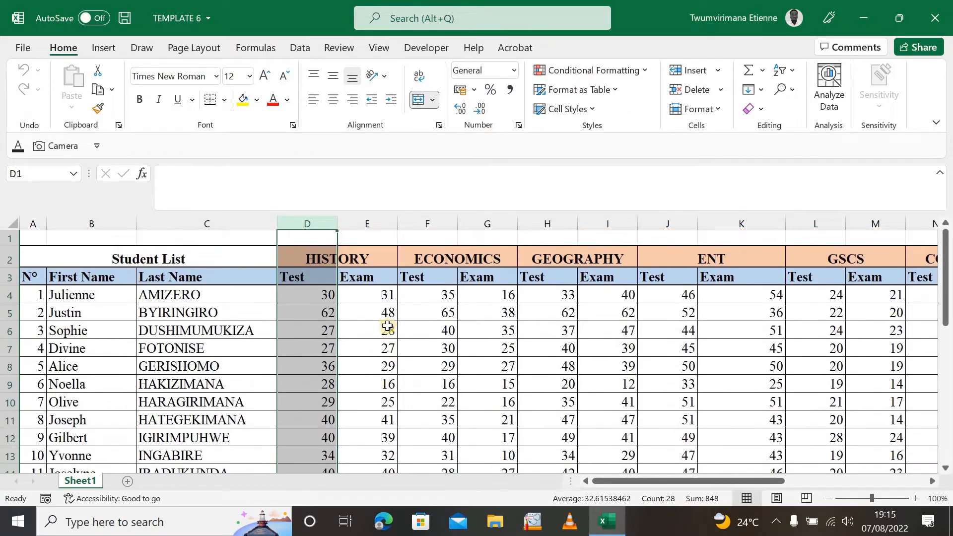
{"action": "left_click", "coordinate": [347, 312]}
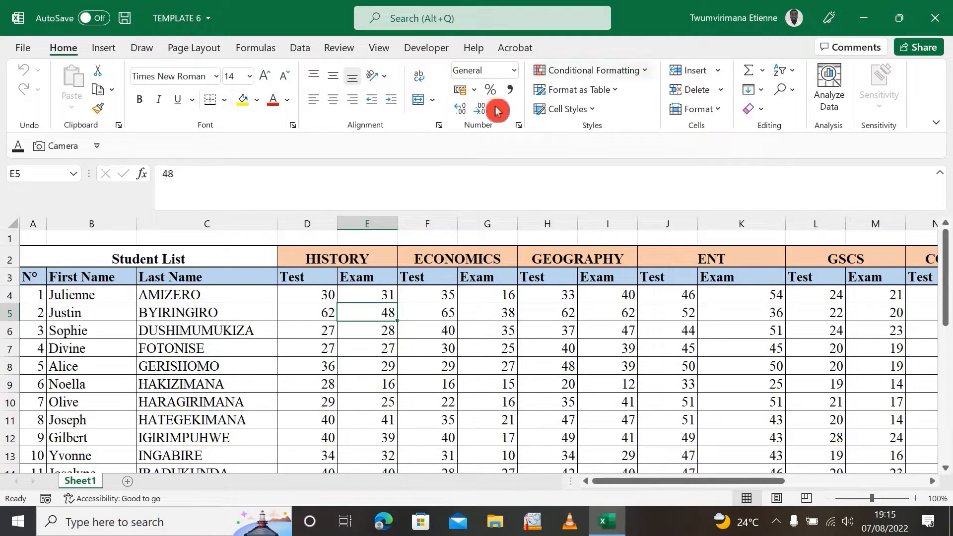
- Set up a Greater Than highlight rule on the whole of column D with a threshold of 30
{"action": "left_click", "coordinate": [315, 223]}
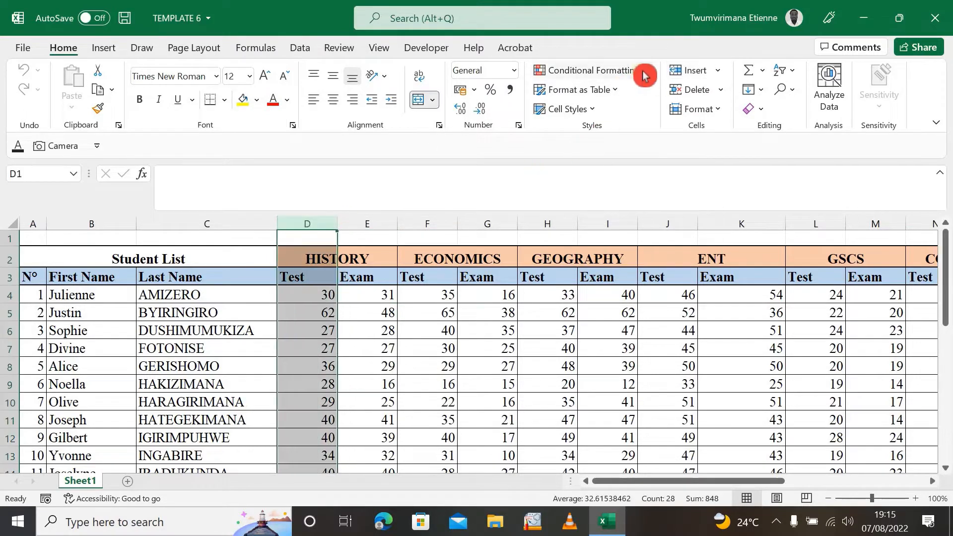
{"action": "left_click", "coordinate": [644, 73]}
{"action": "mouse_move", "coordinate": [630, 106]}
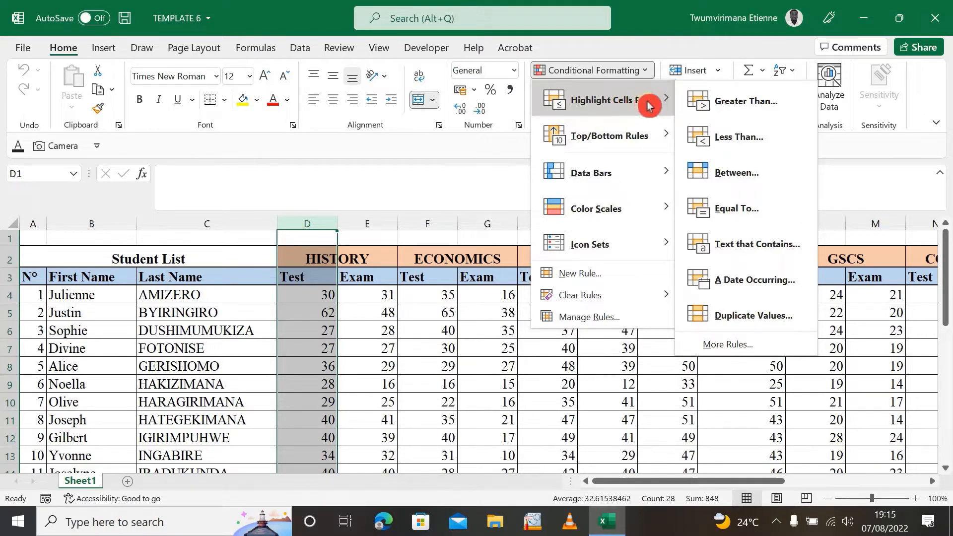
{"action": "left_click", "coordinate": [747, 104]}
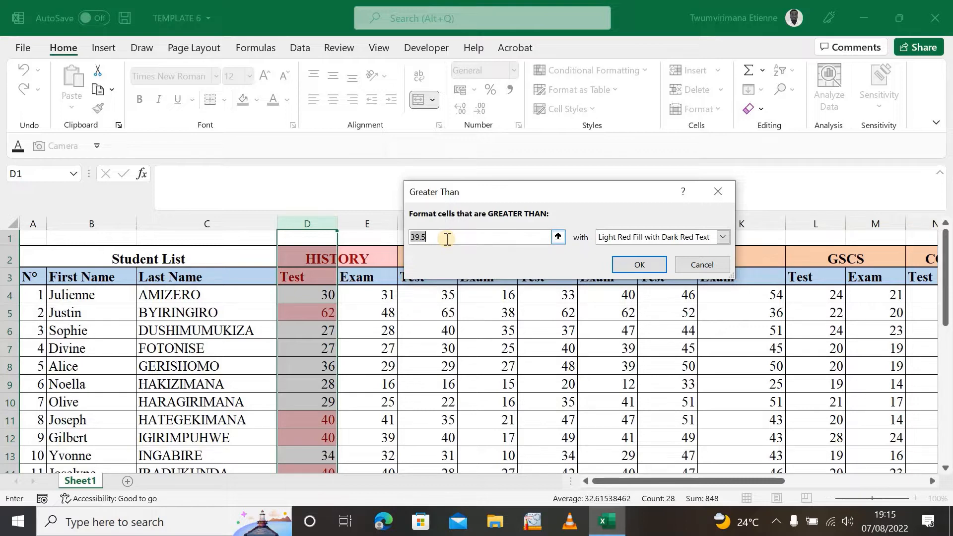
{"action": "key", "text": "BackSpace"}
{"action": "type", "text": "30"}
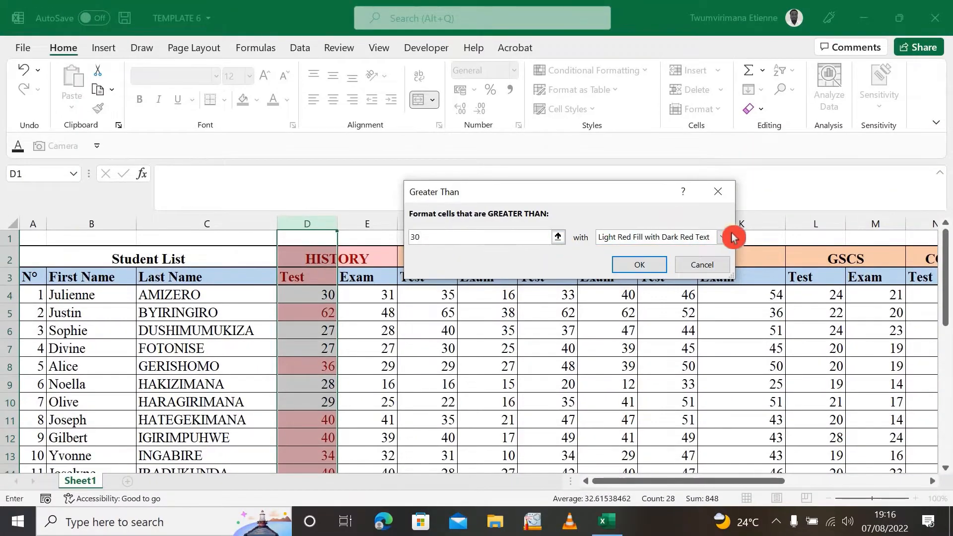
- Review the number, font, border and fill options of the rule's custom format, and leave without choosing any
{"action": "left_click", "coordinate": [722, 238]}
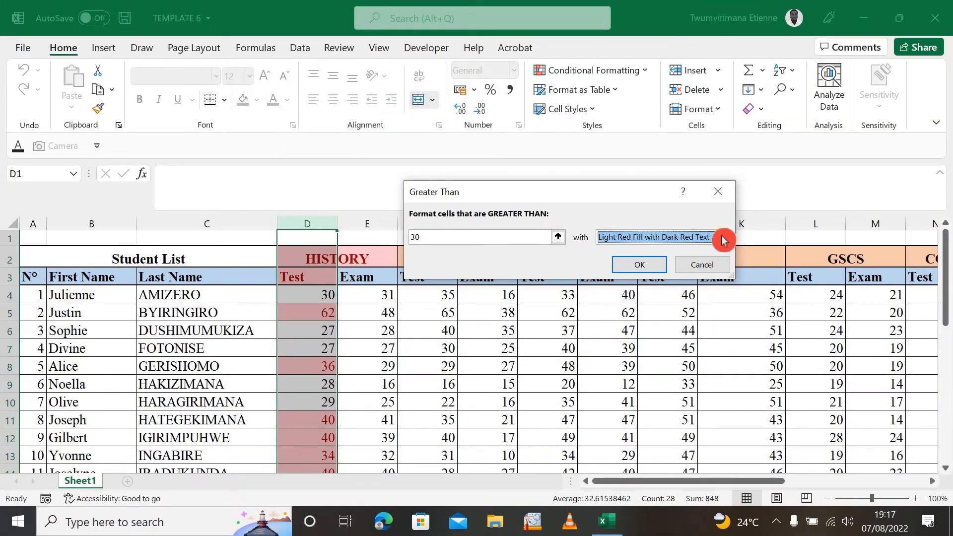
{"action": "left_click", "coordinate": [720, 240]}
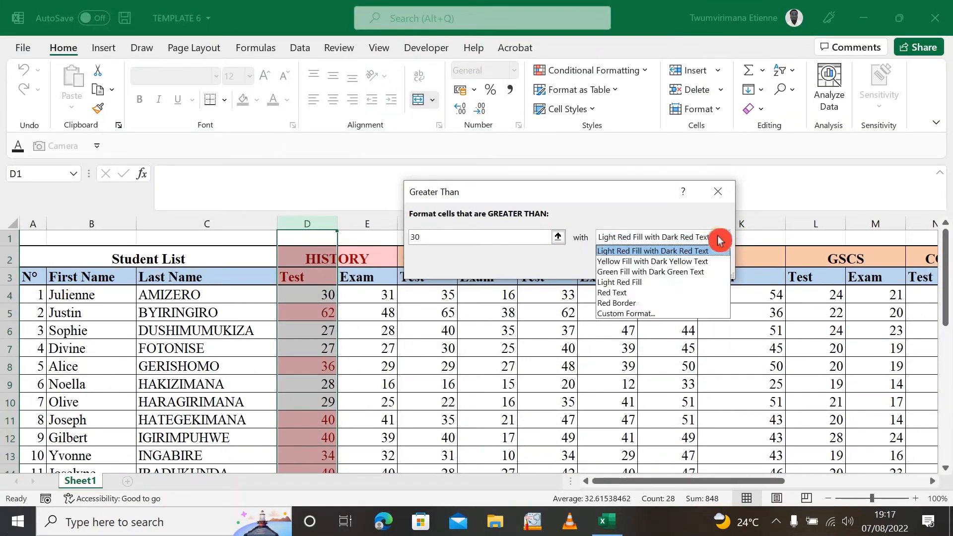
{"action": "left_click", "coordinate": [642, 315]}
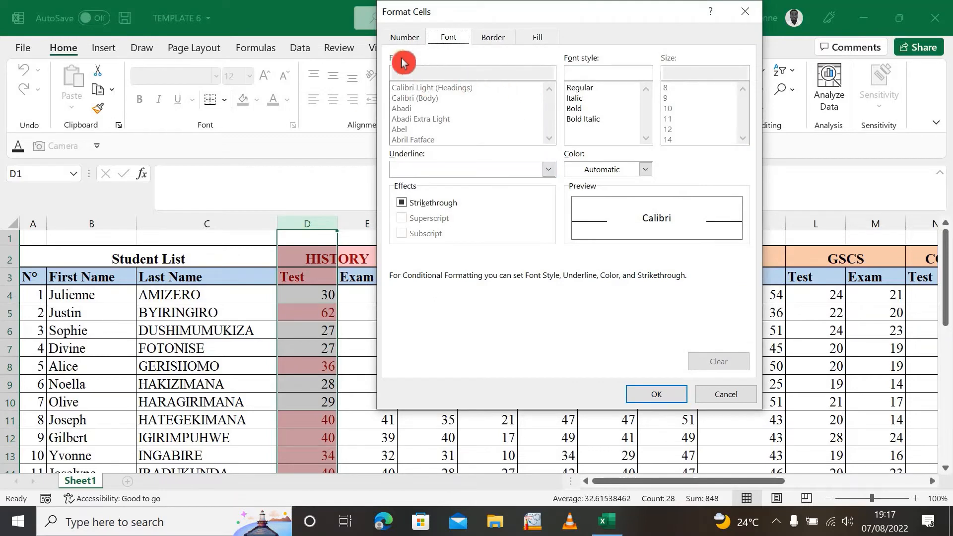
{"action": "left_click", "coordinate": [414, 37]}
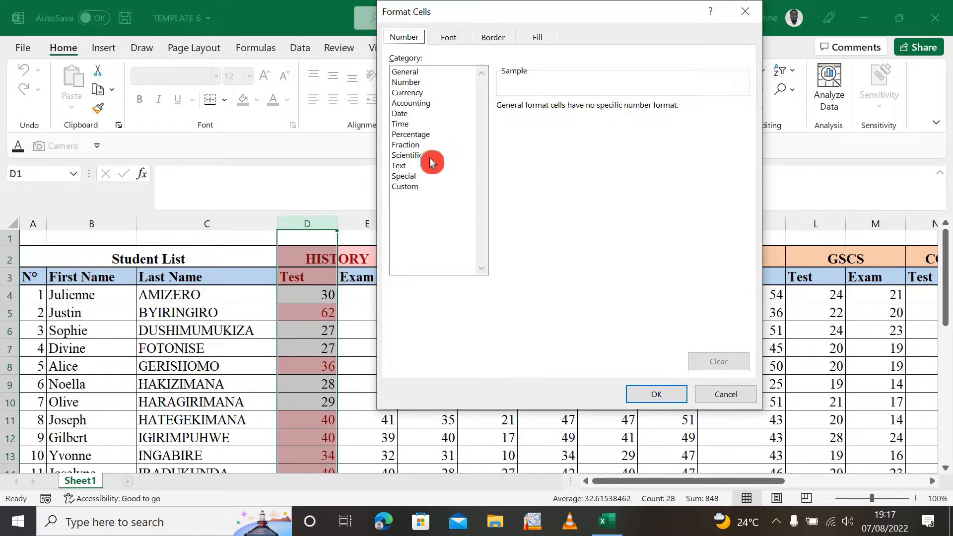
{"action": "left_click", "coordinate": [438, 38]}
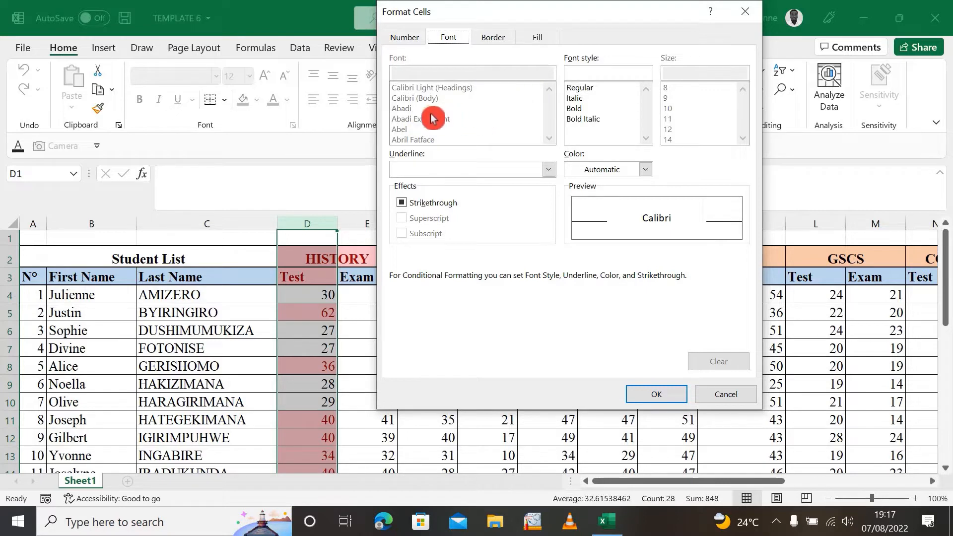
{"action": "left_click", "coordinate": [490, 35]}
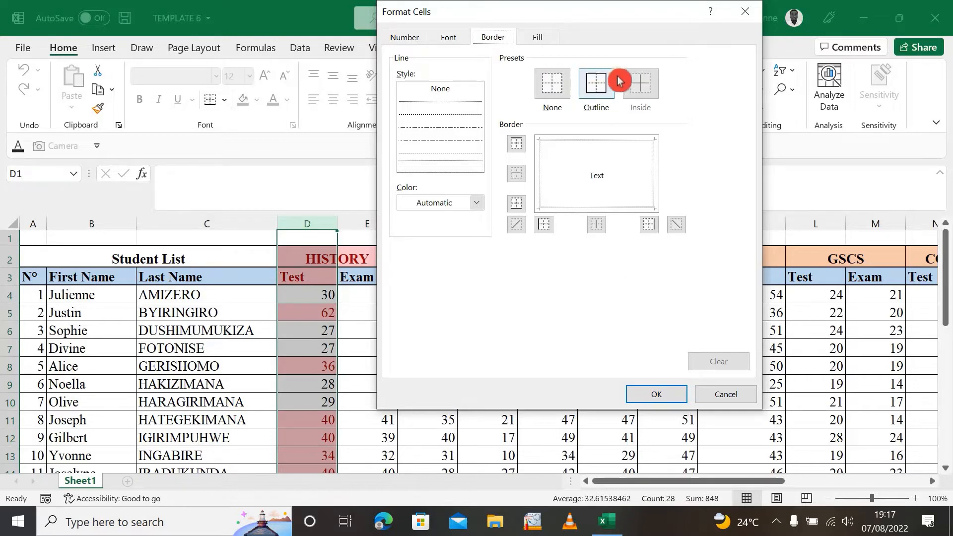
{"action": "left_click", "coordinate": [536, 39]}
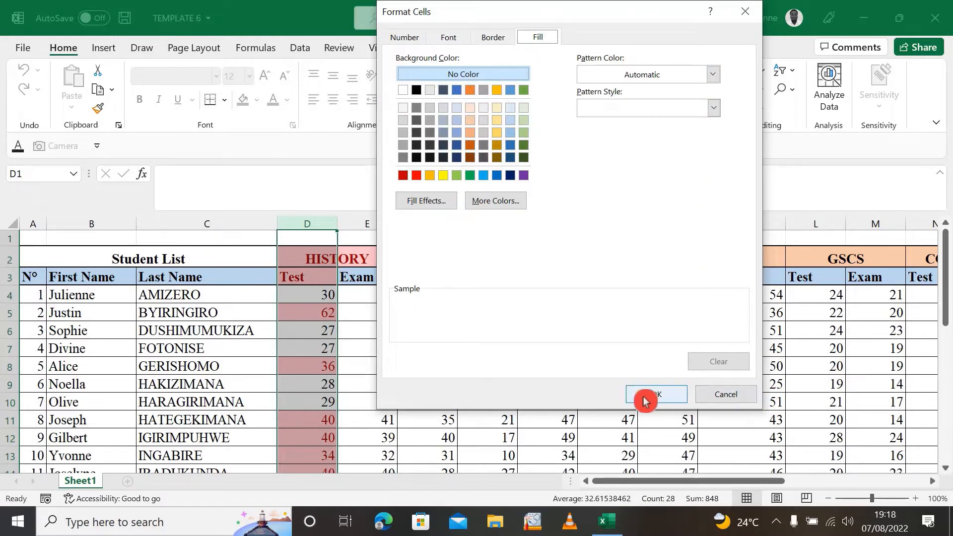
{"action": "left_click", "coordinate": [732, 401]}
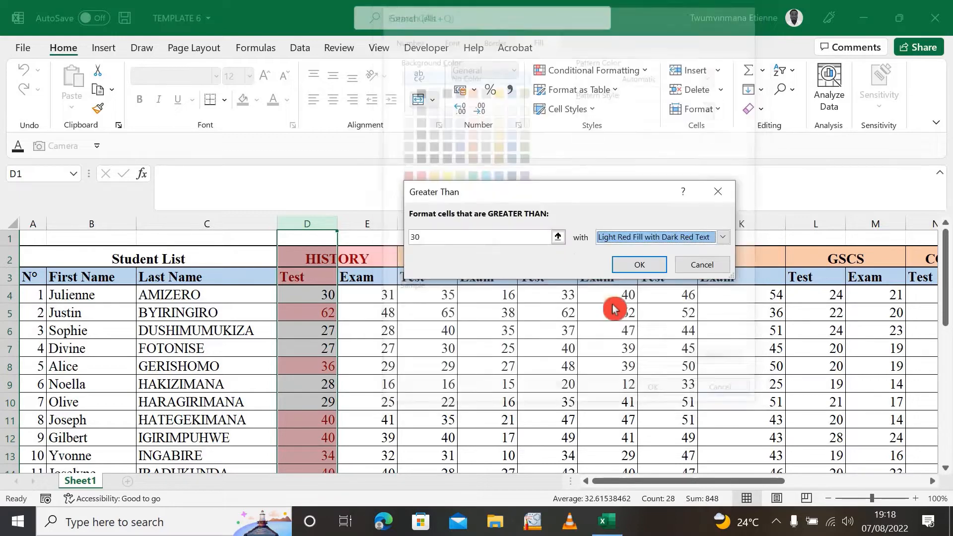
- Set the rule's format to Green Fill with Dark Green Text and apply it to column D
{"action": "left_click", "coordinate": [728, 241]}
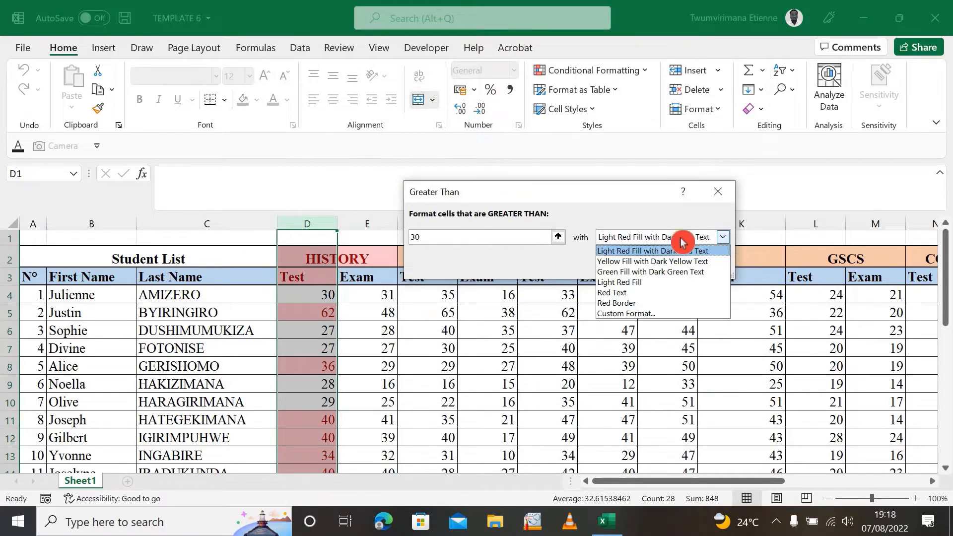
{"action": "left_click", "coordinate": [668, 271]}
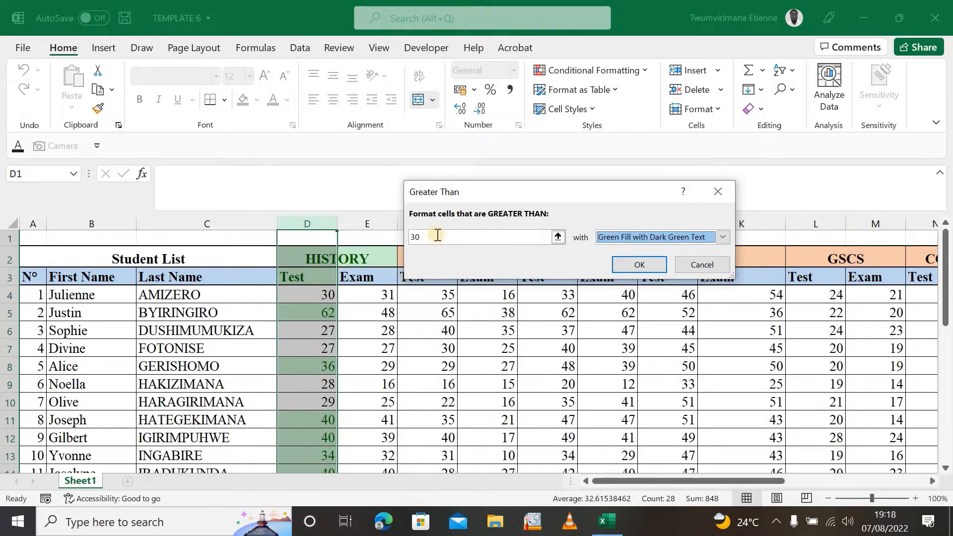
{"action": "mouse_move", "coordinate": [446, 227]}
{"action": "left_mouse_down"}
{"action": "mouse_move", "coordinate": [383, 235]}
{"action": "mouse_move", "coordinate": [413, 253]}
{"action": "mouse_move", "coordinate": [468, 256]}
{"action": "left_mouse_up"}
{"action": "left_click", "coordinate": [640, 264]}
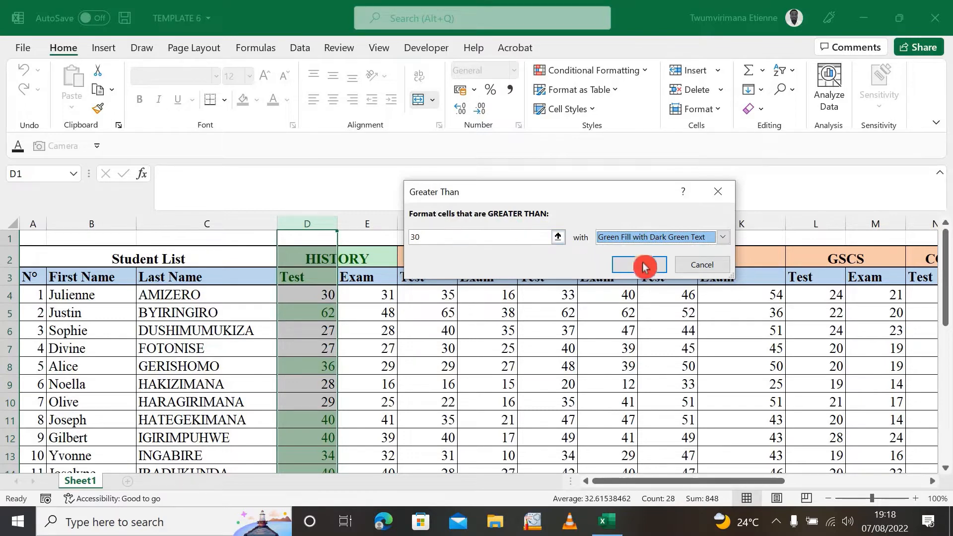
- Examine which History Test marks and header cells in column D are highlighted by the rule
{"action": "left_click", "coordinate": [390, 331]}
{"action": "scroll", "coordinate": [428, 370], "scroll_direction": "down", "scroll_amount": 10}
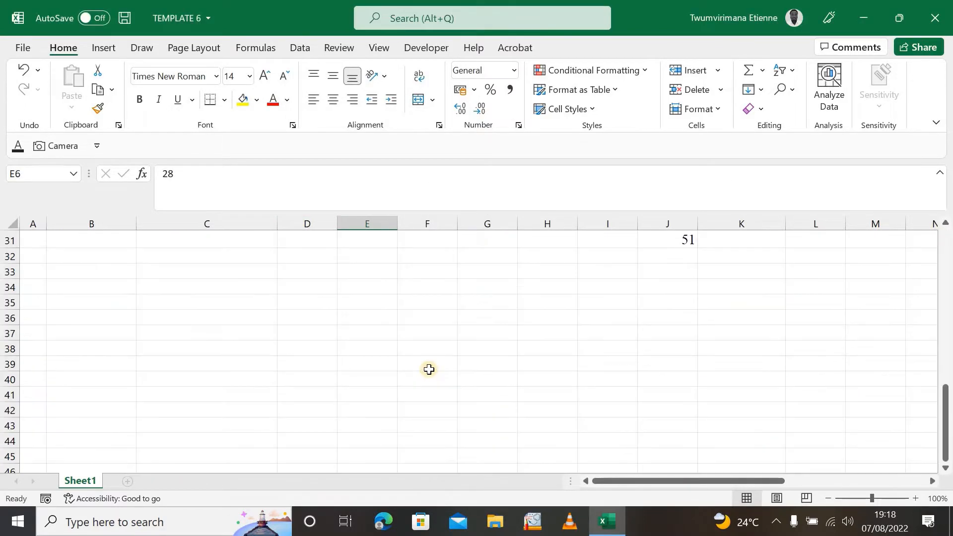
{"action": "scroll", "coordinate": [428, 370], "scroll_direction": "up", "scroll_amount": 5}
{"action": "scroll", "coordinate": [429, 370], "scroll_direction": "down", "scroll_amount": 5}
{"action": "scroll", "coordinate": [428, 370], "scroll_direction": "up", "scroll_amount": 10}
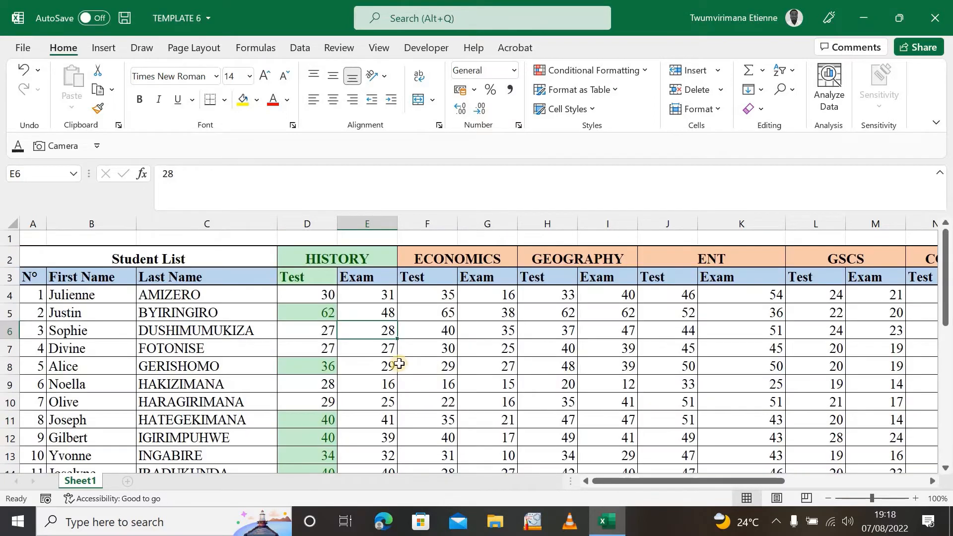
{"action": "left_click", "coordinate": [332, 257]}
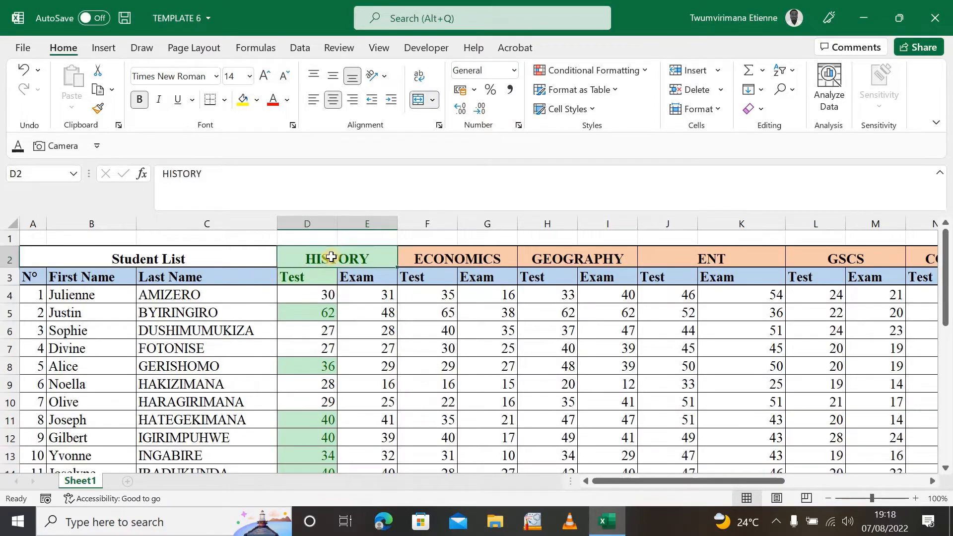
{"action": "left_click", "coordinate": [301, 278]}
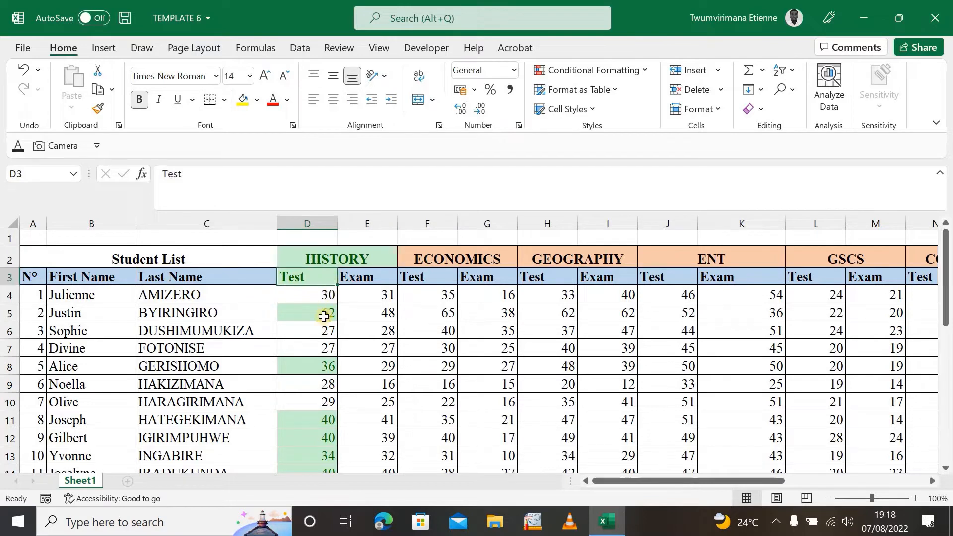
{"action": "left_click", "coordinate": [323, 313]}
{"action": "left_click", "coordinate": [302, 279]}
{"action": "left_click", "coordinate": [354, 305]}
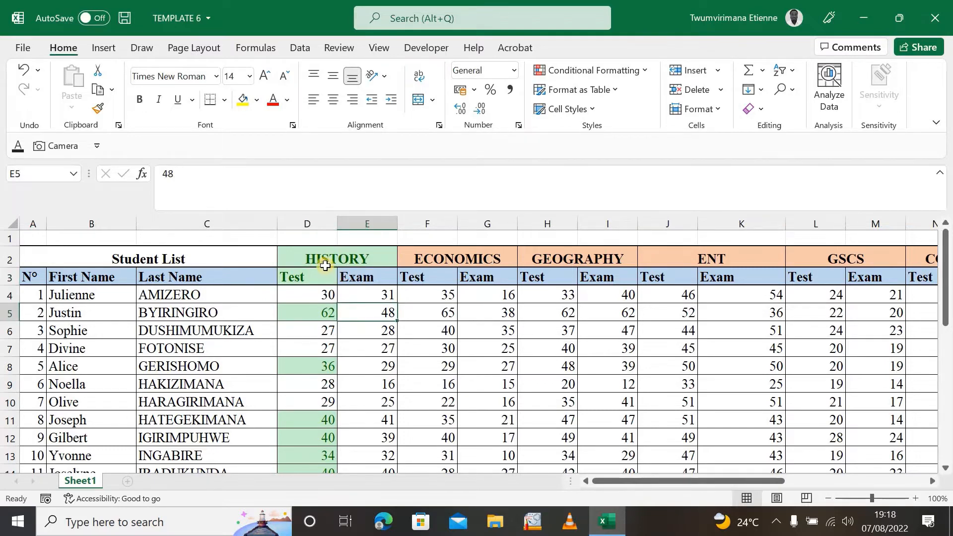
{"action": "left_click", "coordinate": [374, 345]}
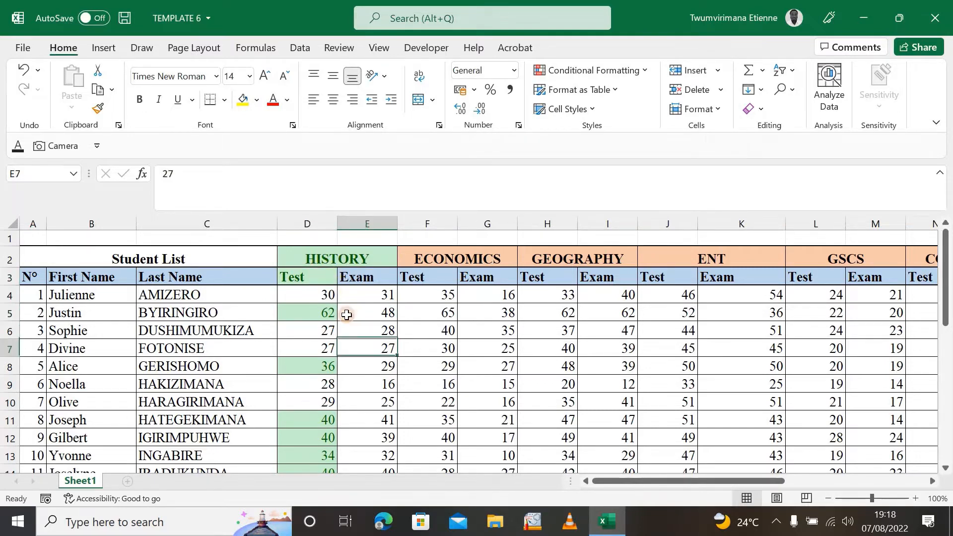
{"action": "left_click", "coordinate": [316, 260]}
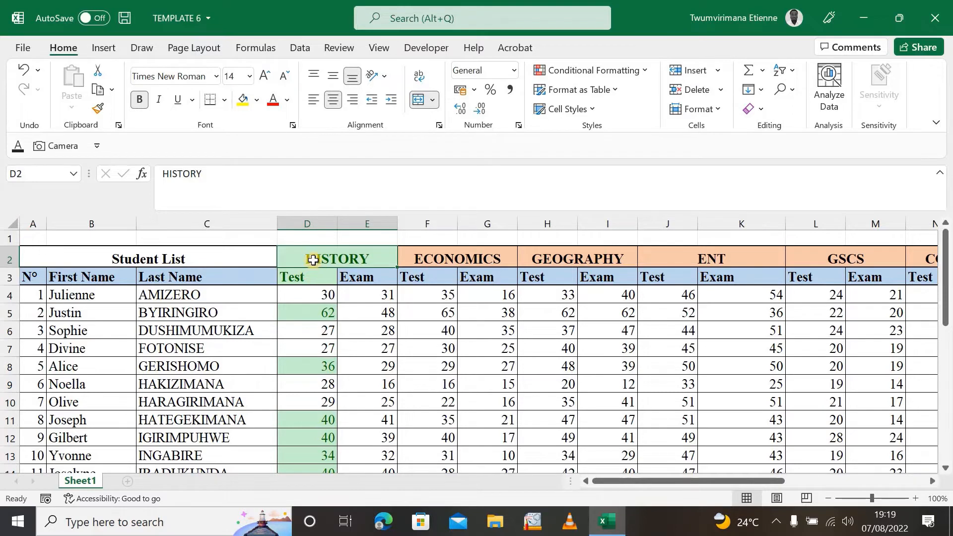
{"action": "left_click", "coordinate": [318, 277]}
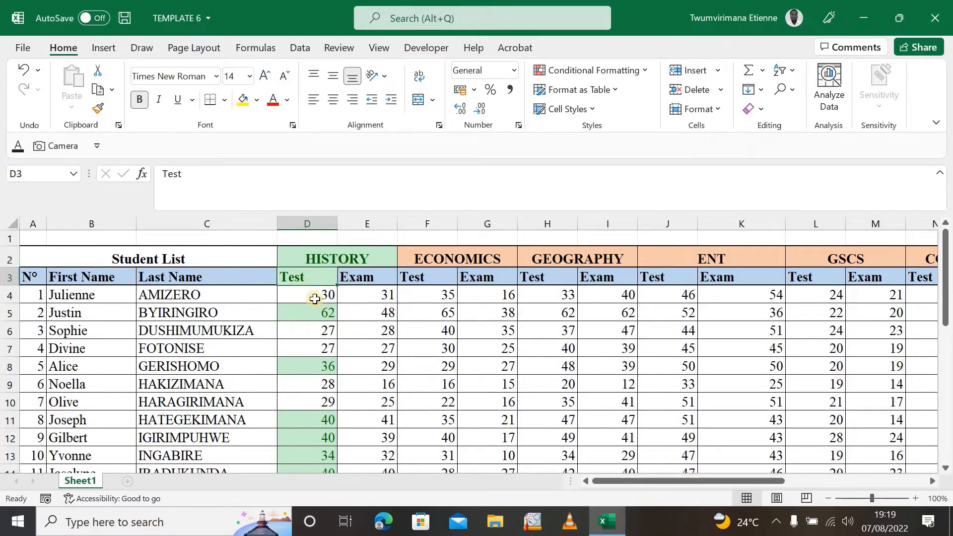
{"action": "left_click", "coordinate": [320, 333]}
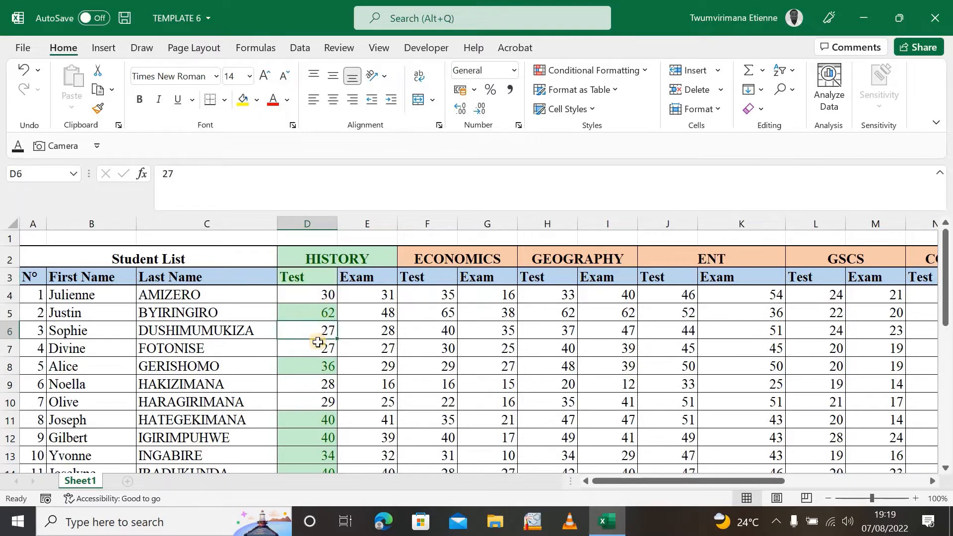
{"action": "left_click", "coordinate": [315, 352]}
{"action": "left_click", "coordinate": [363, 333]}
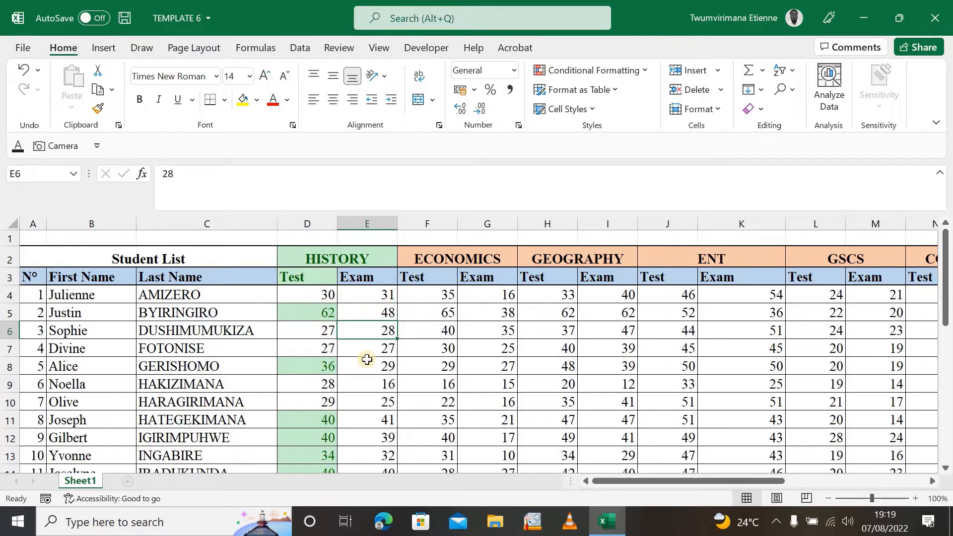
- Enter 12 in cell D30, directly below the last History Test mark, to test the rule
{"action": "scroll", "coordinate": [371, 333], "scroll_direction": "down", "scroll_amount": 10}
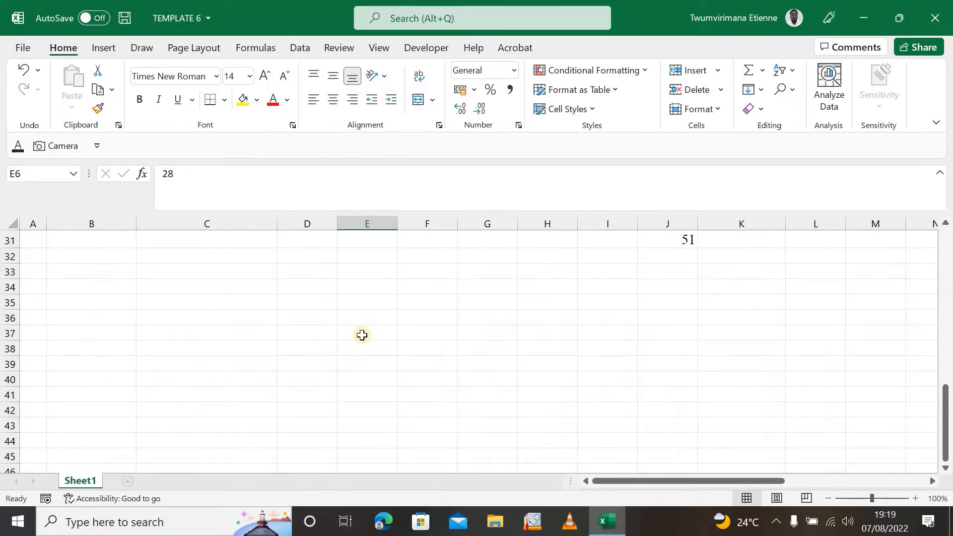
{"action": "scroll", "coordinate": [361, 335], "scroll_direction": "up", "scroll_amount": 5}
{"action": "scroll", "coordinate": [323, 362], "scroll_direction": "down", "scroll_amount": 5}
{"action": "left_click_drag", "start_coordinate": [945, 409], "coordinate": [317, 296]}
{"action": "left_click", "coordinate": [316, 296]}
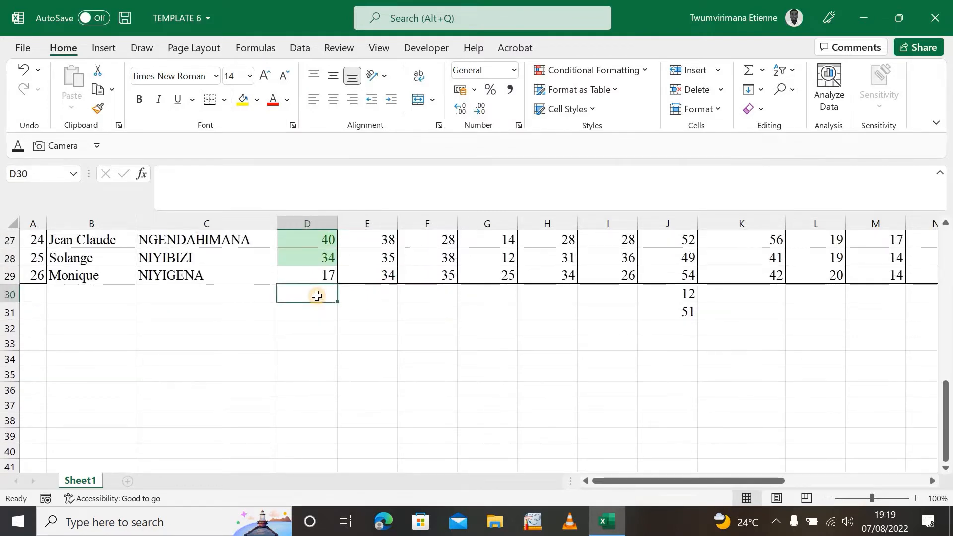
{"action": "type", "text": "12"}
{"action": "key", "text": "Tab"}
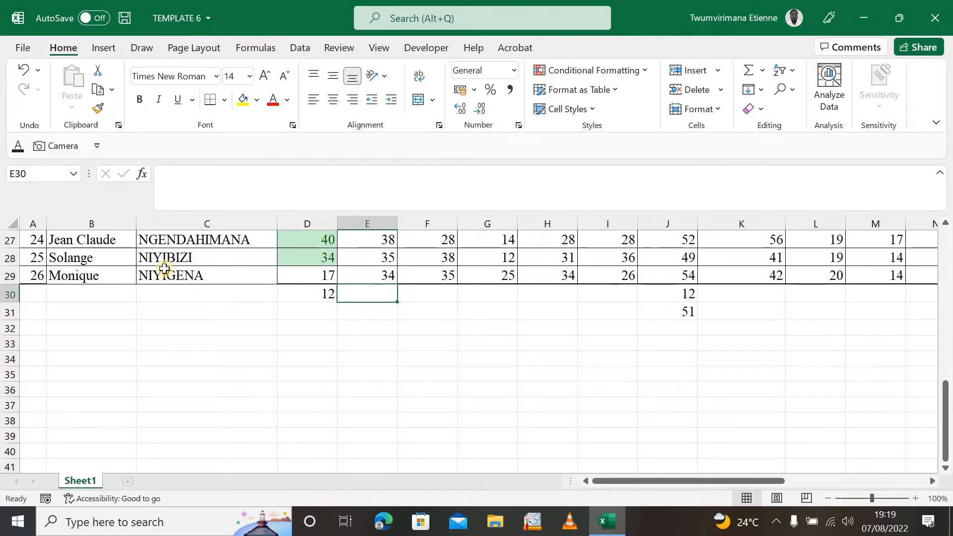
{"action": "left_click", "coordinate": [322, 301]}
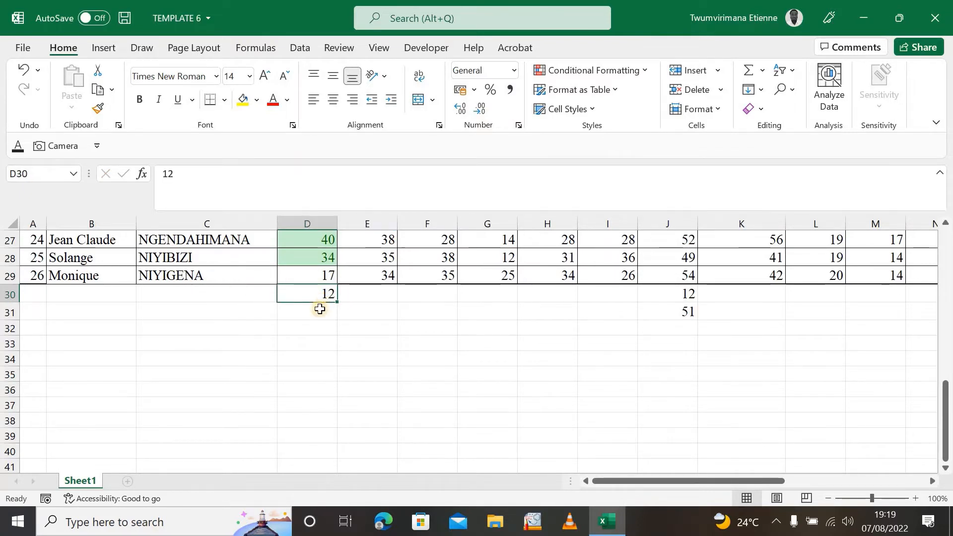
- Enter 34 in cell D31 to test the Greater Than rule on a value above the threshold
{"action": "left_click", "coordinate": [317, 310]}
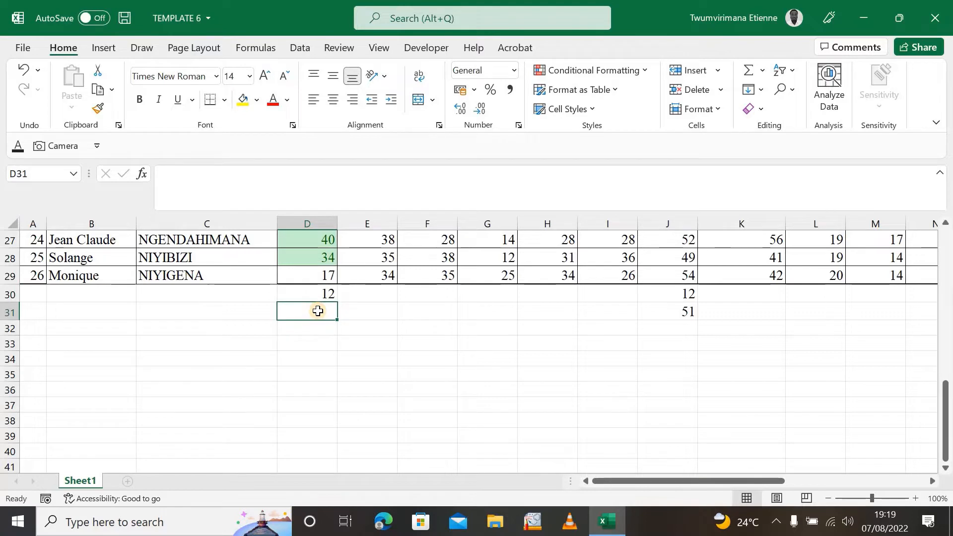
{"action": "type", "text": "34"}
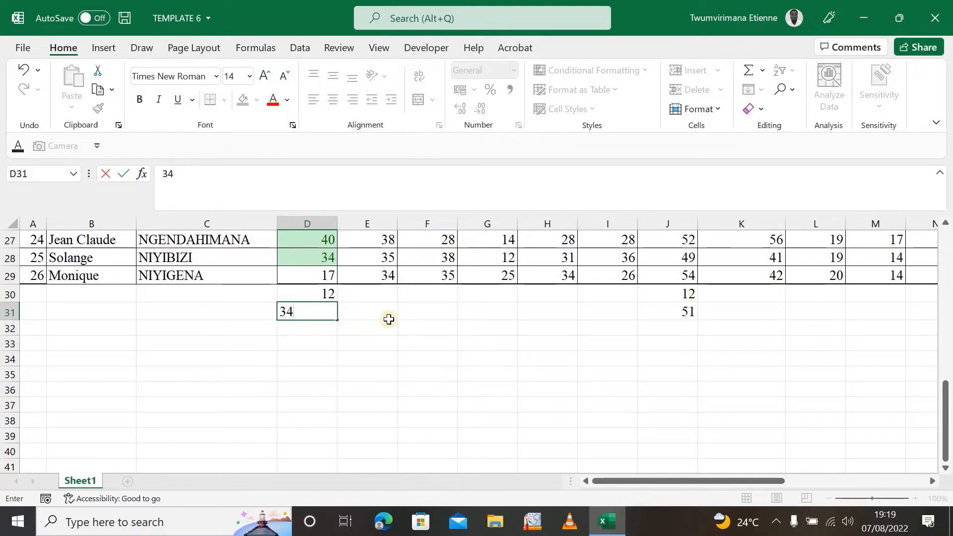
{"action": "key", "text": "Tab"}
{"action": "left_click", "coordinate": [318, 341]}
{"action": "left_click", "coordinate": [322, 330]}
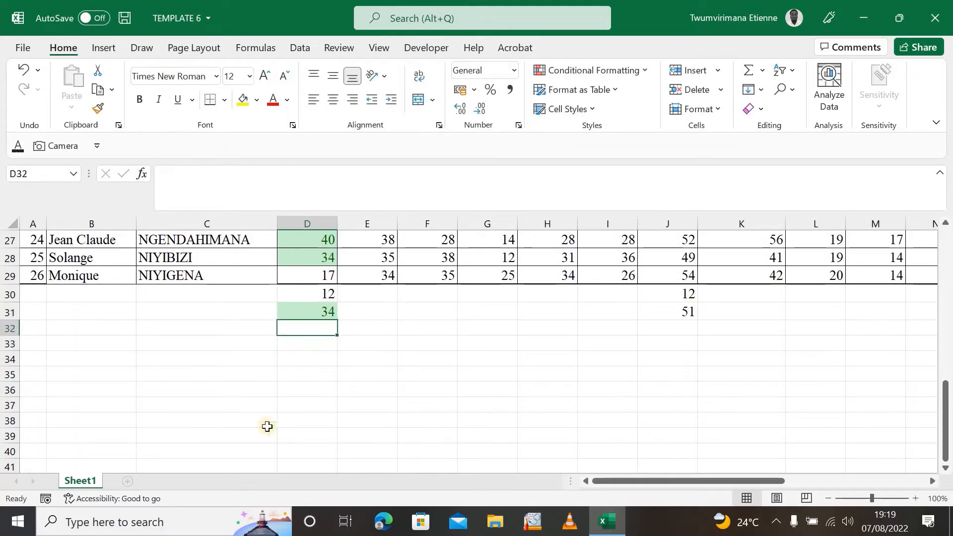
- Change the History Test mark of student number 6, in cell D9, to 50
{"action": "scroll", "coordinate": [303, 356], "scroll_direction": "up", "scroll_amount": 1}
{"action": "scroll", "coordinate": [302, 356], "scroll_direction": "up", "scroll_amount": 8}
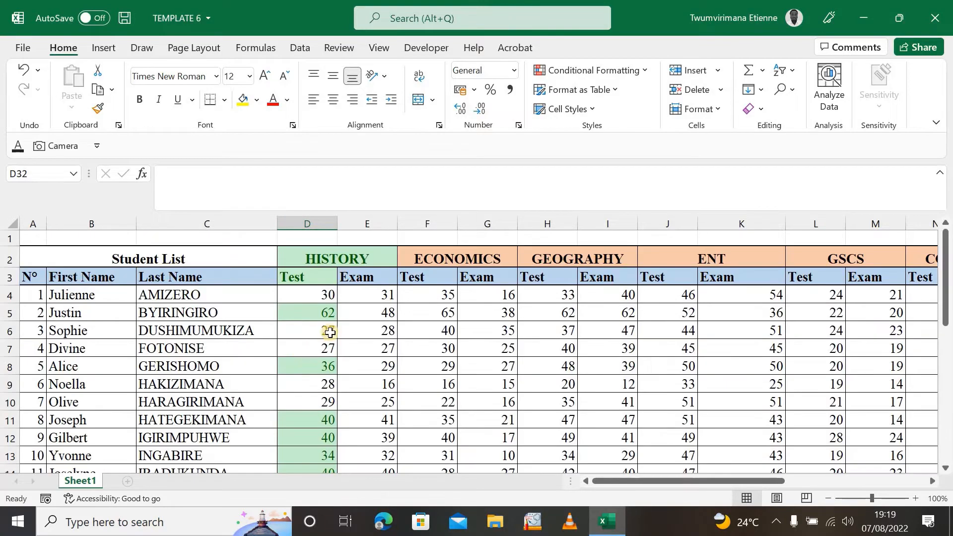
{"action": "left_click", "coordinate": [316, 336]}
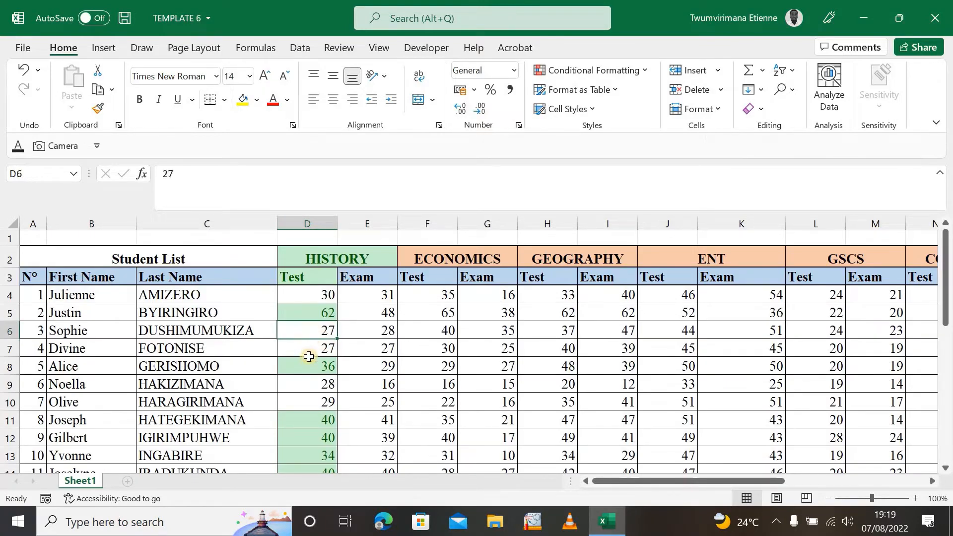
{"action": "left_click", "coordinate": [304, 390]}
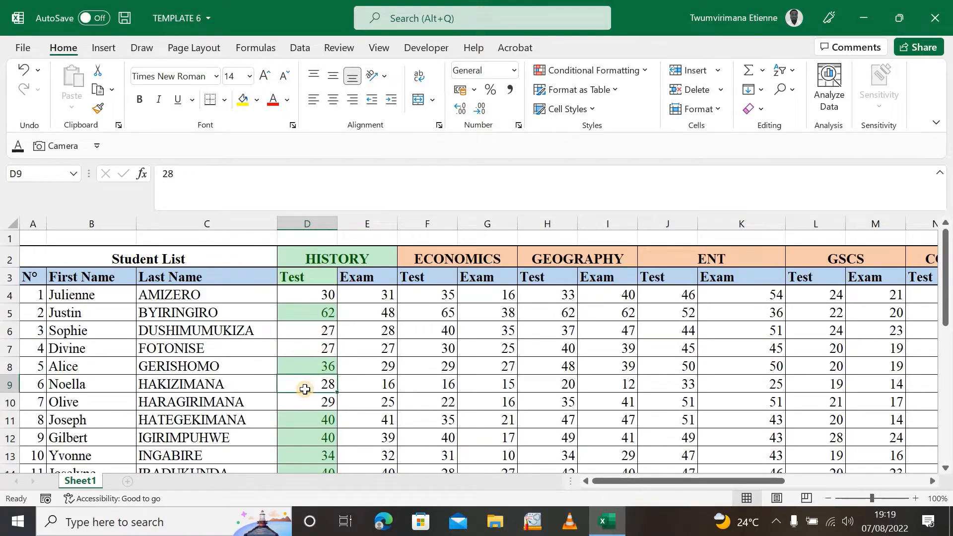
{"action": "type", "text": "5"}
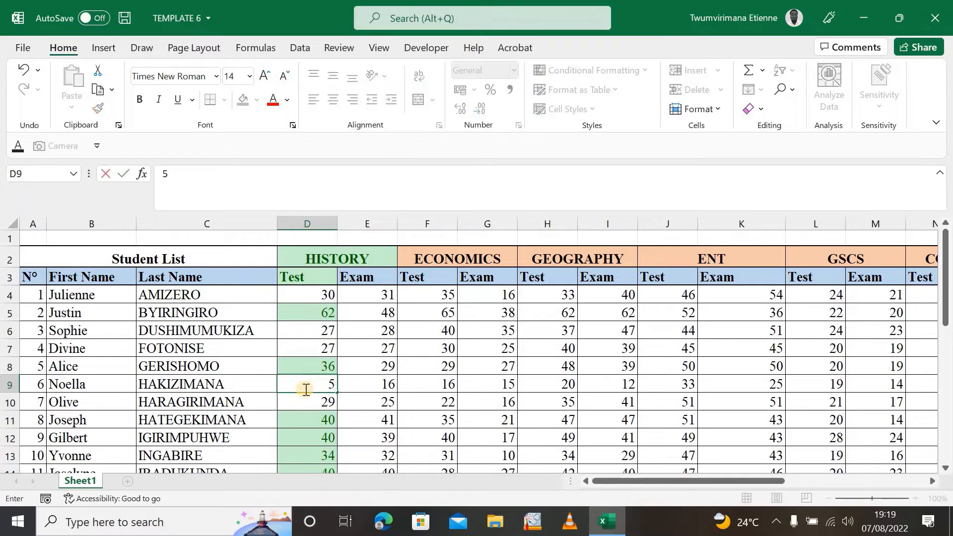
{"action": "type", "text": "0"}
{"action": "left_click", "coordinate": [371, 377]}
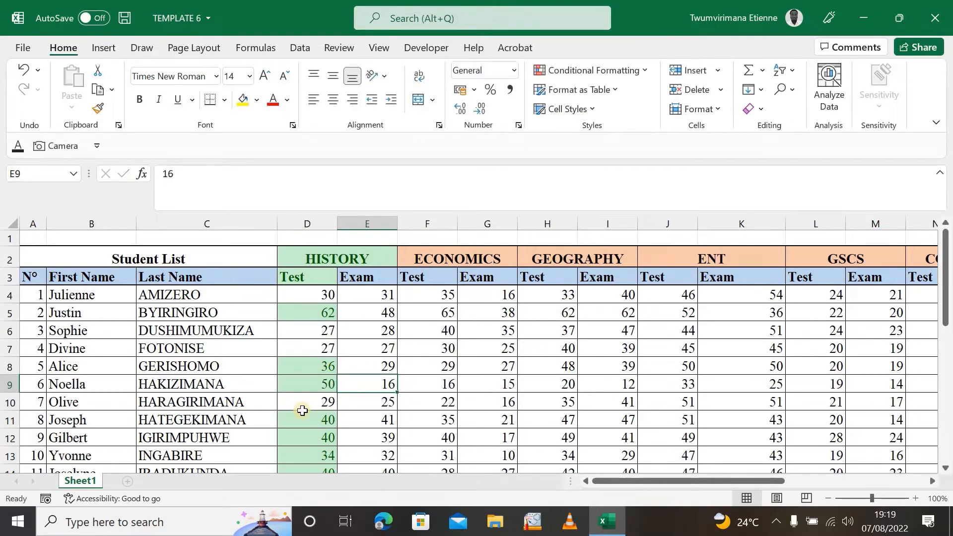
{"action": "left_click", "coordinate": [304, 411]}
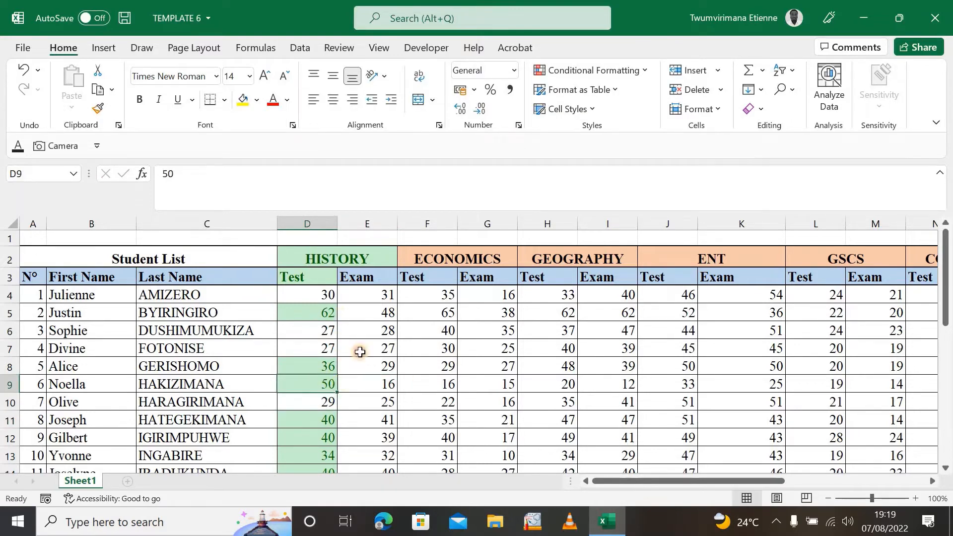
{"action": "left_click", "coordinate": [344, 383]}
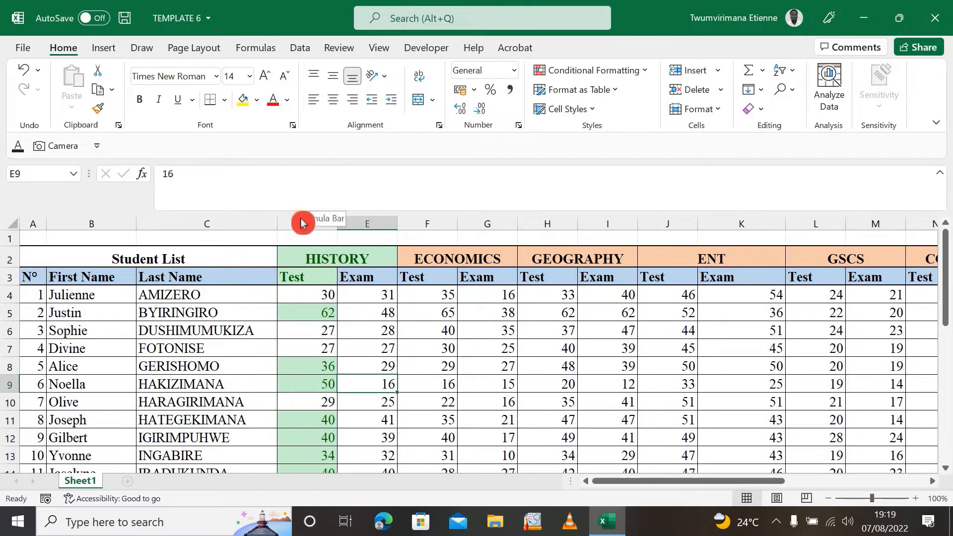
- Clear the conditional formatting rules from the merged HISTORY header cell only
{"action": "left_click", "coordinate": [311, 259]}
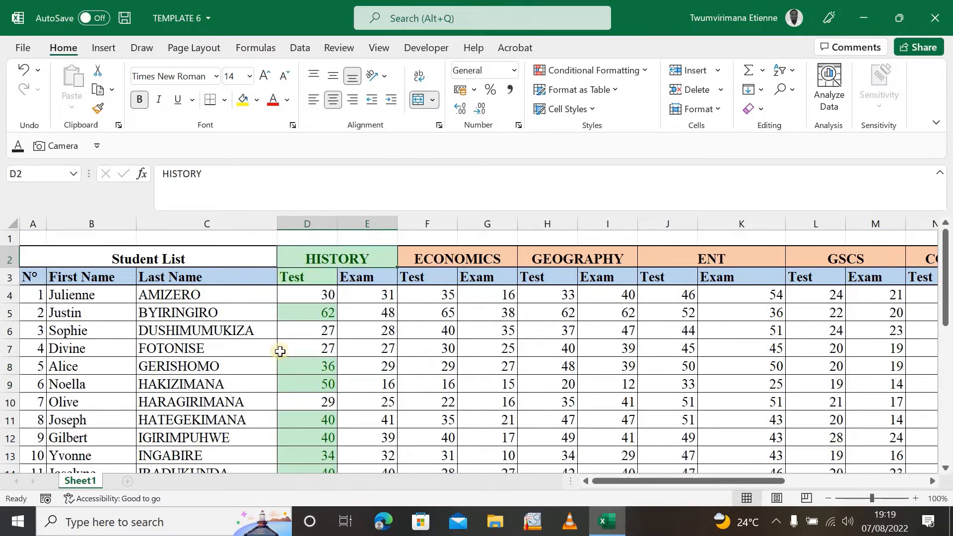
{"action": "left_click", "coordinate": [308, 348]}
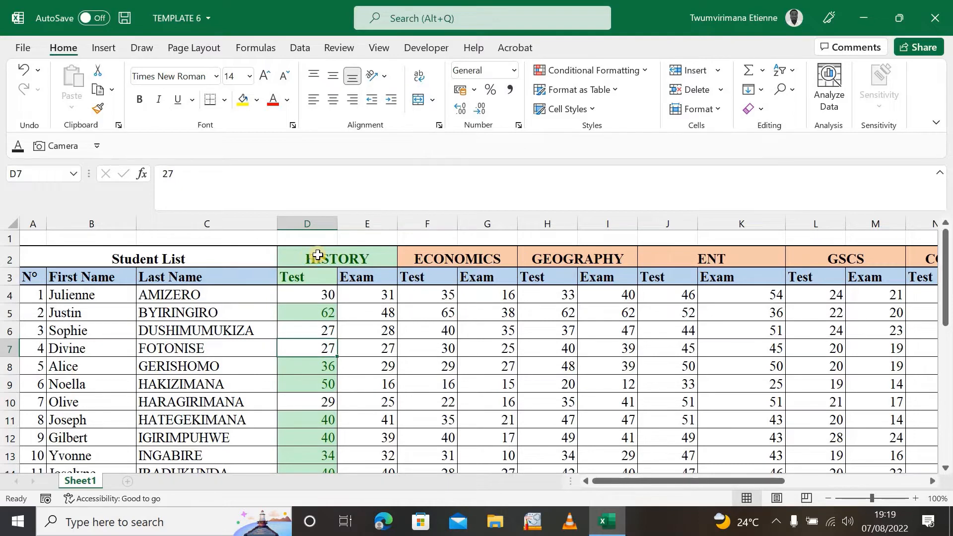
{"action": "left_click", "coordinate": [317, 255]}
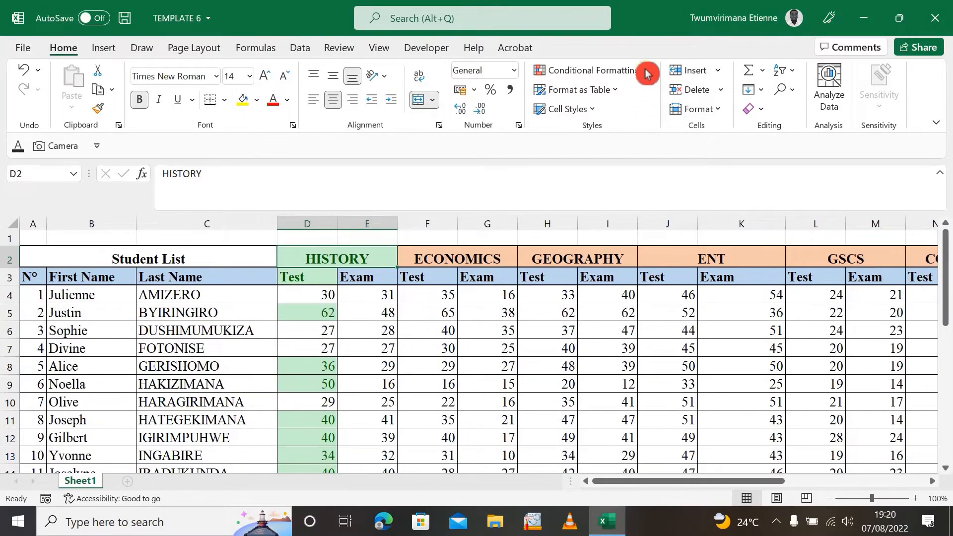
{"action": "left_click", "coordinate": [628, 71]}
{"action": "mouse_move", "coordinate": [635, 108]}
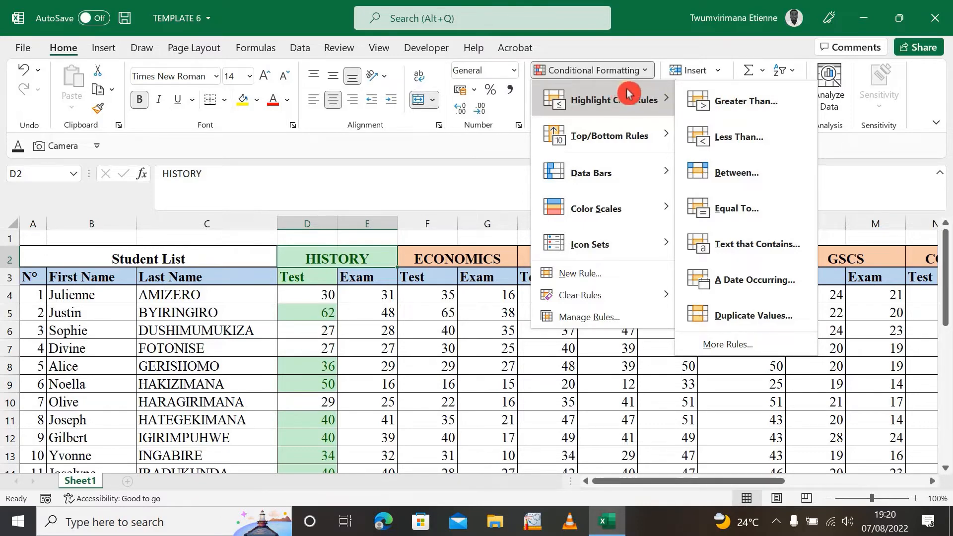
{"action": "left_click", "coordinate": [635, 70]}
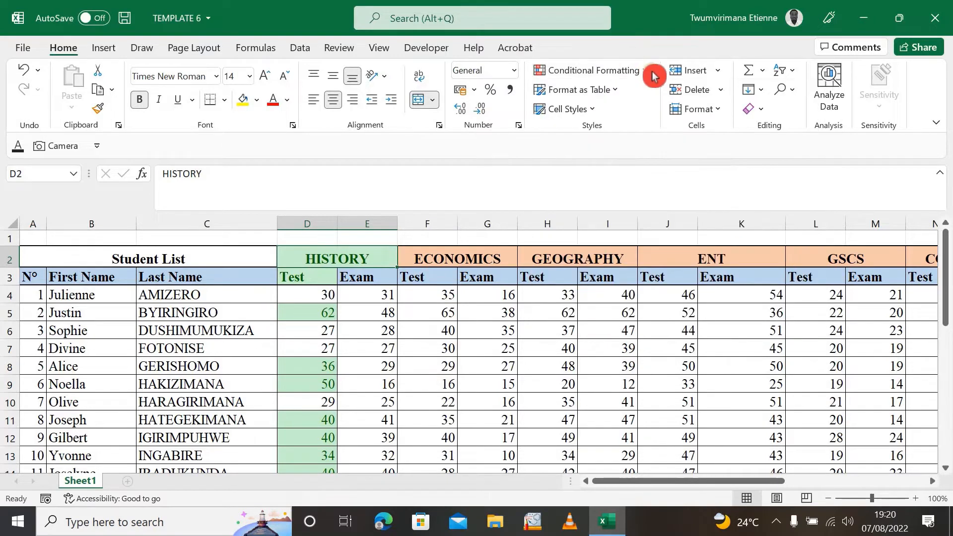
{"action": "left_click", "coordinate": [650, 73]}
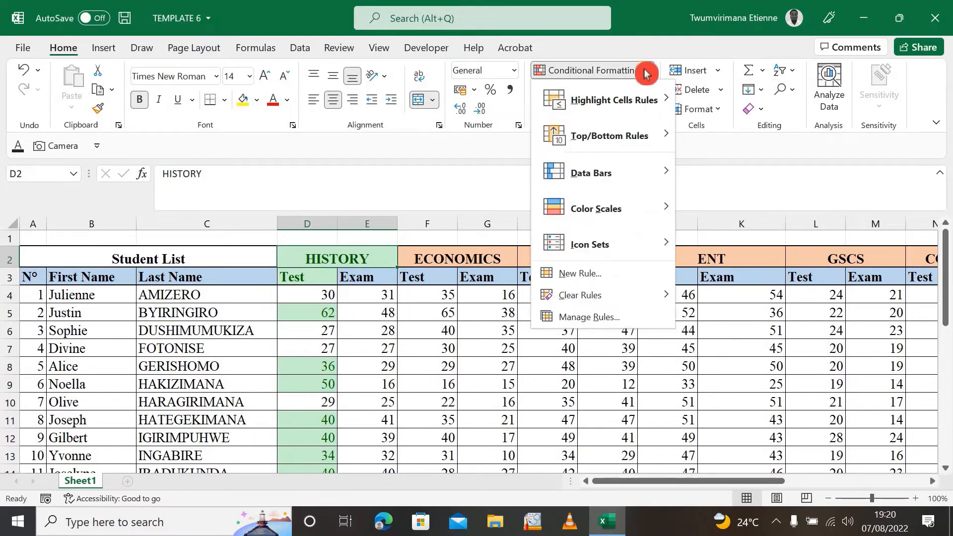
{"action": "mouse_move", "coordinate": [589, 299]}
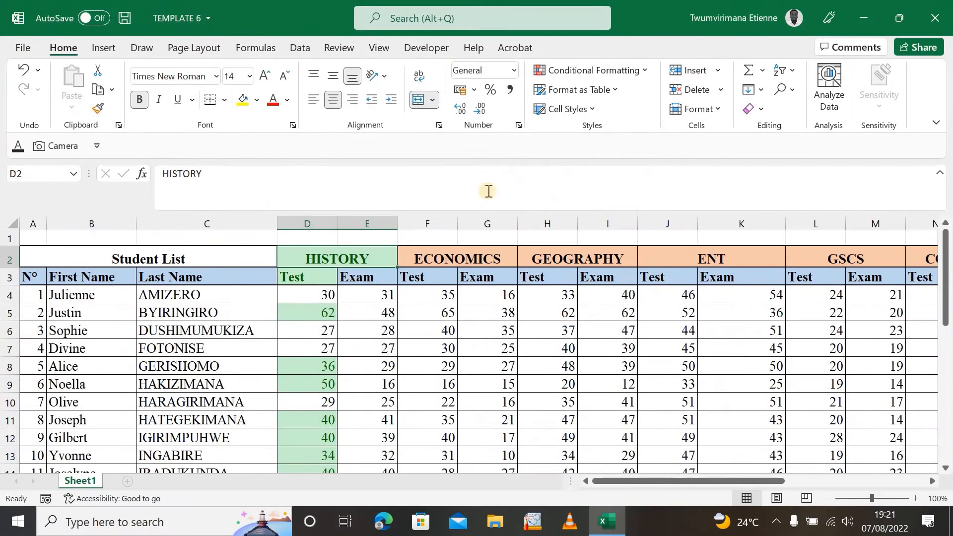
{"action": "left_click", "coordinate": [647, 75]}
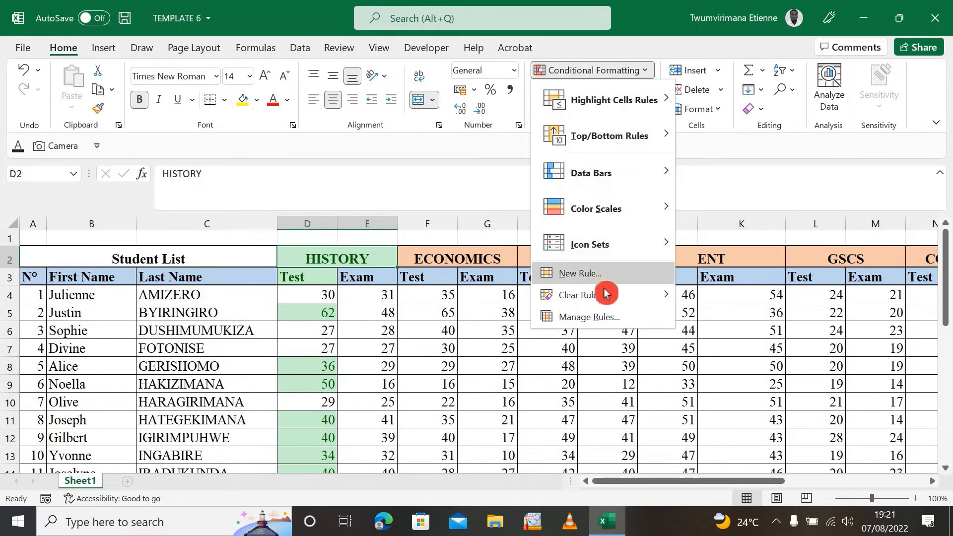
{"action": "mouse_move", "coordinate": [606, 294]}
{"action": "left_click", "coordinate": [752, 296]}
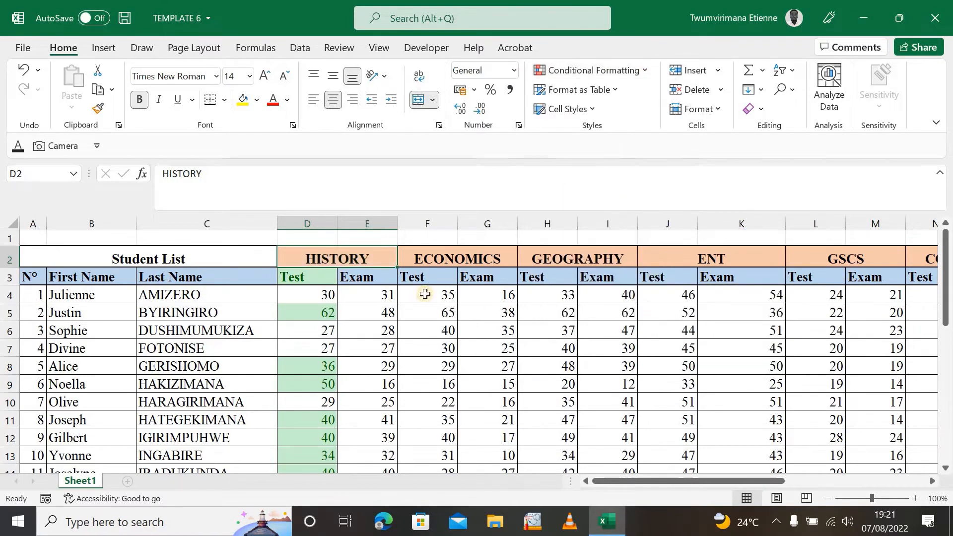
- Clear the conditional formatting rules from the Test header in cell D3 only
{"action": "left_click", "coordinate": [295, 276]}
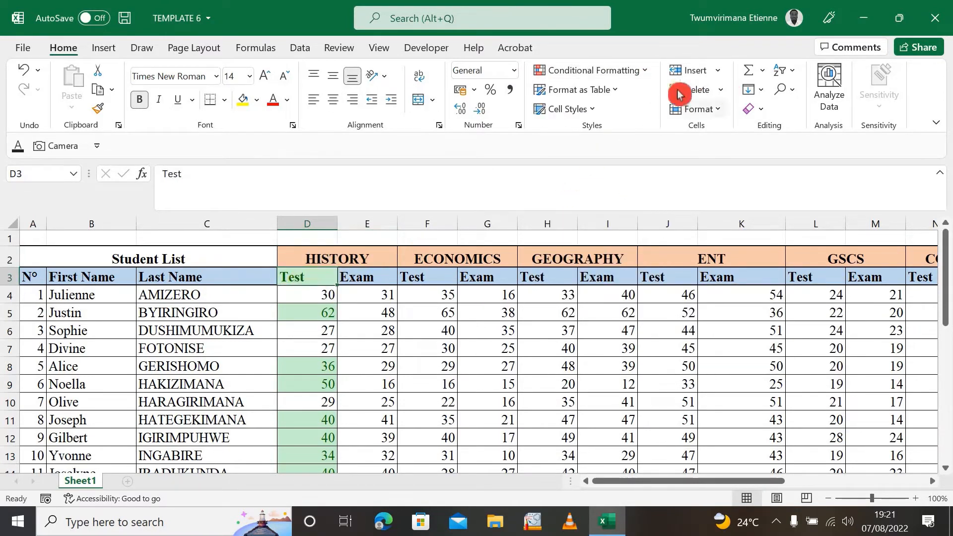
{"action": "left_click", "coordinate": [644, 73]}
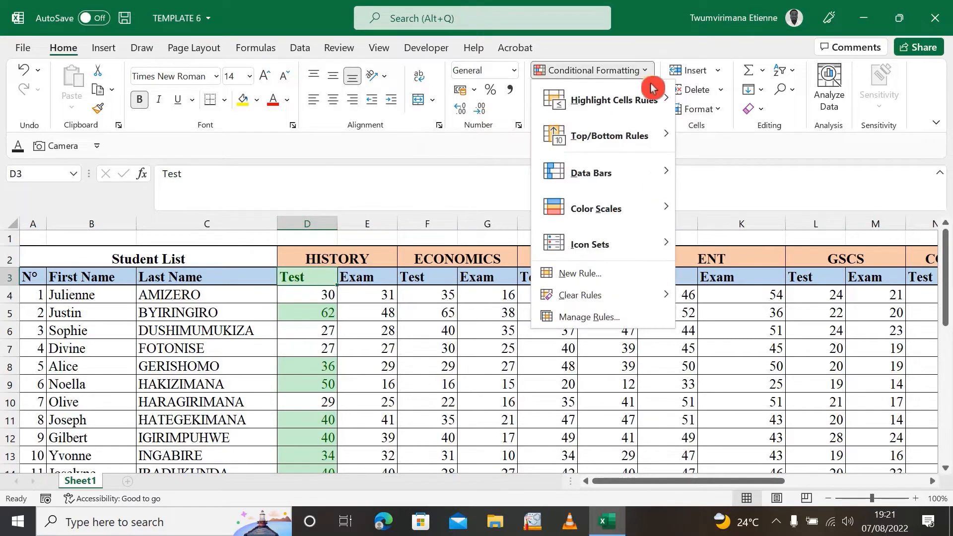
{"action": "mouse_move", "coordinate": [615, 298]}
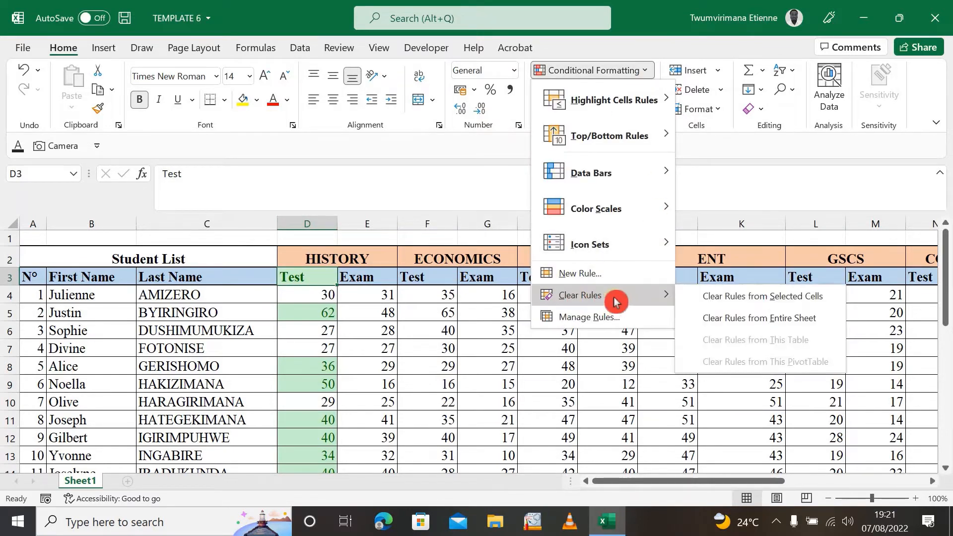
{"action": "left_click", "coordinate": [786, 300]}
{"action": "left_click", "coordinate": [377, 347]}
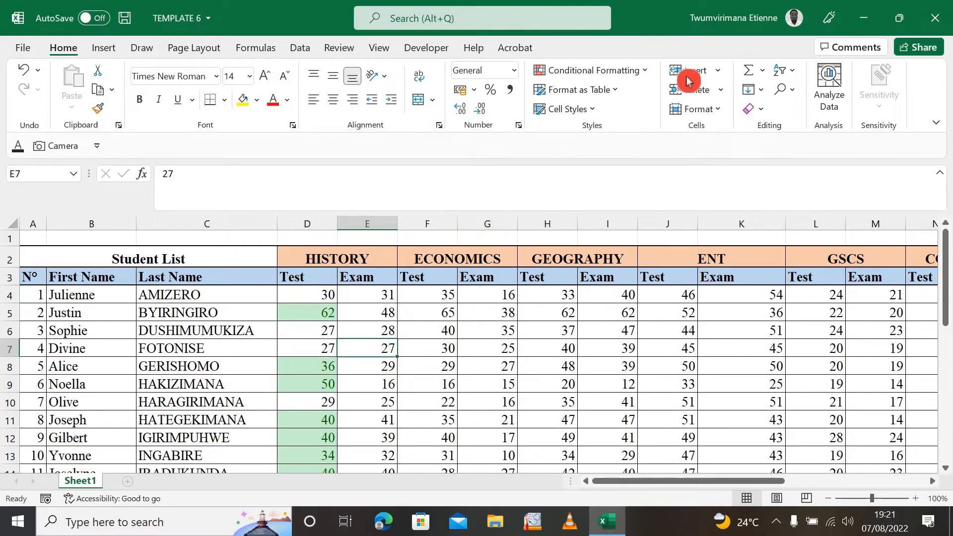
{"action": "left_click", "coordinate": [644, 71]}
{"action": "mouse_move", "coordinate": [610, 107]}
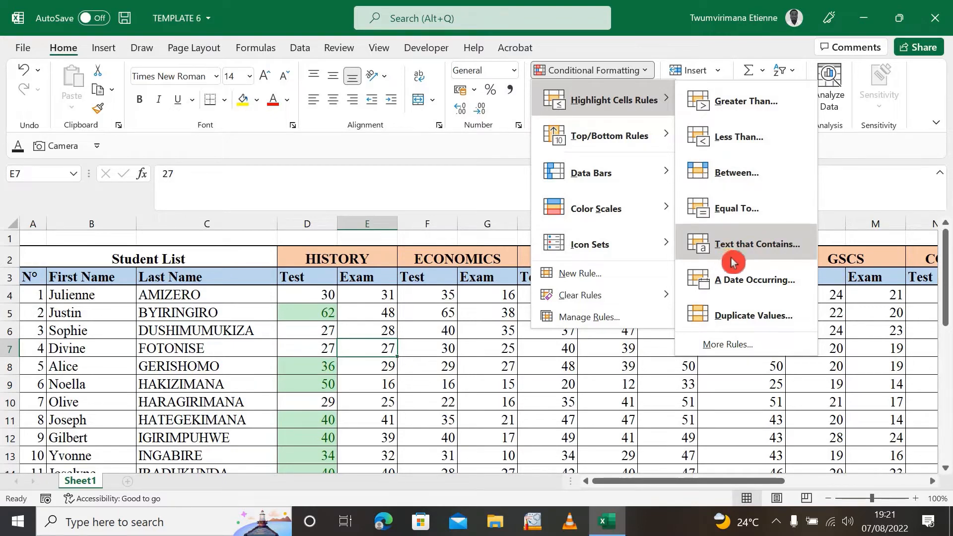
{"action": "left_click", "coordinate": [429, 365]}
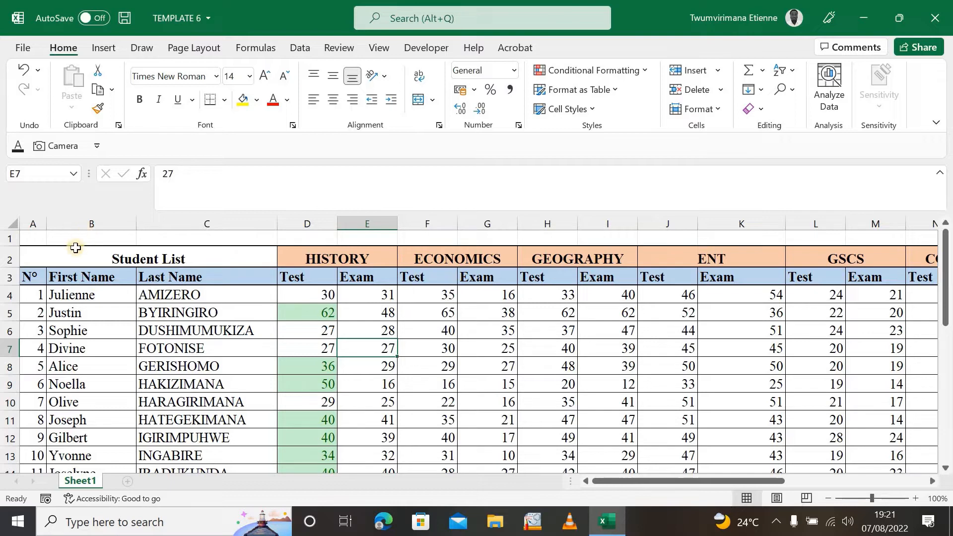
- Start a Text that Contains rule on the First Name column and preview it with the text "ju"
{"action": "left_click", "coordinate": [82, 219]}
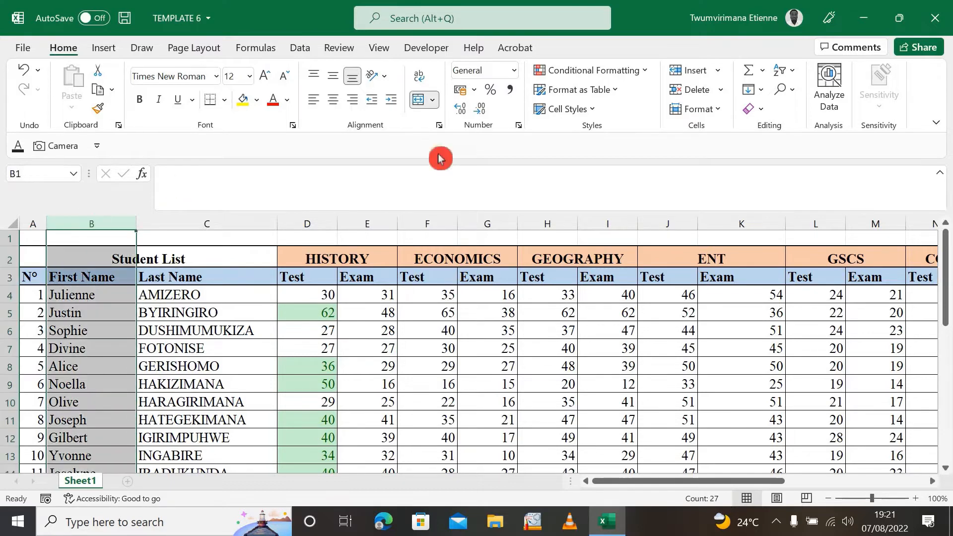
{"action": "left_click", "coordinate": [642, 71]}
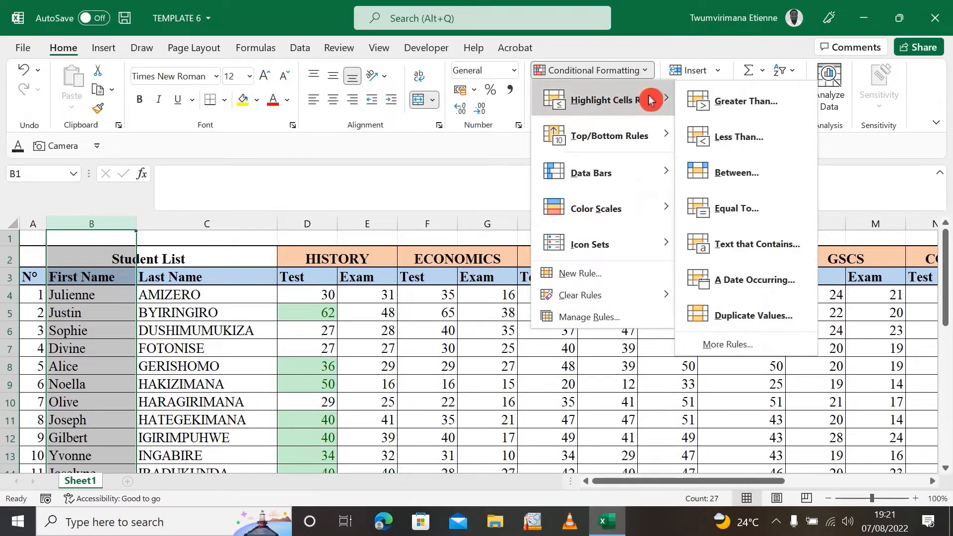
{"action": "left_click", "coordinate": [755, 250]}
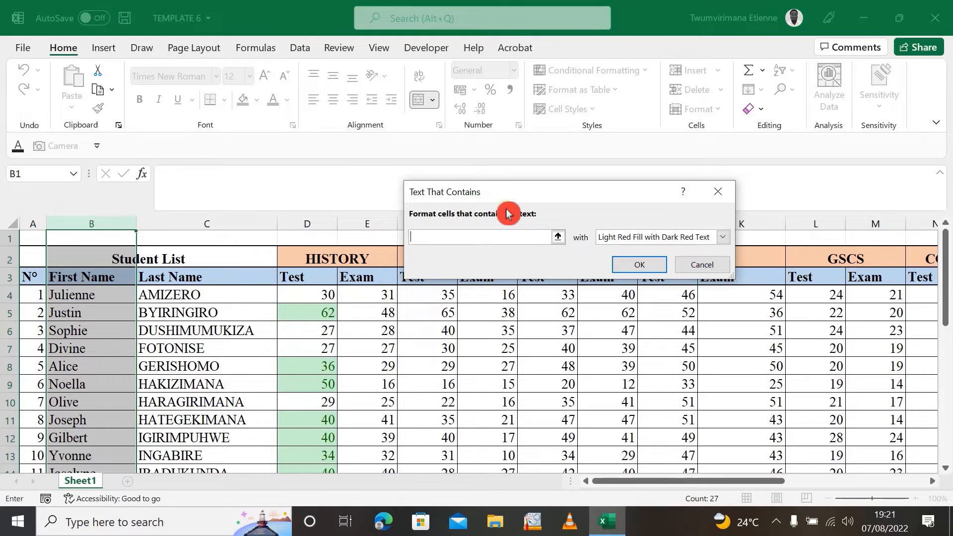
{"action": "type", "text": "ju"}
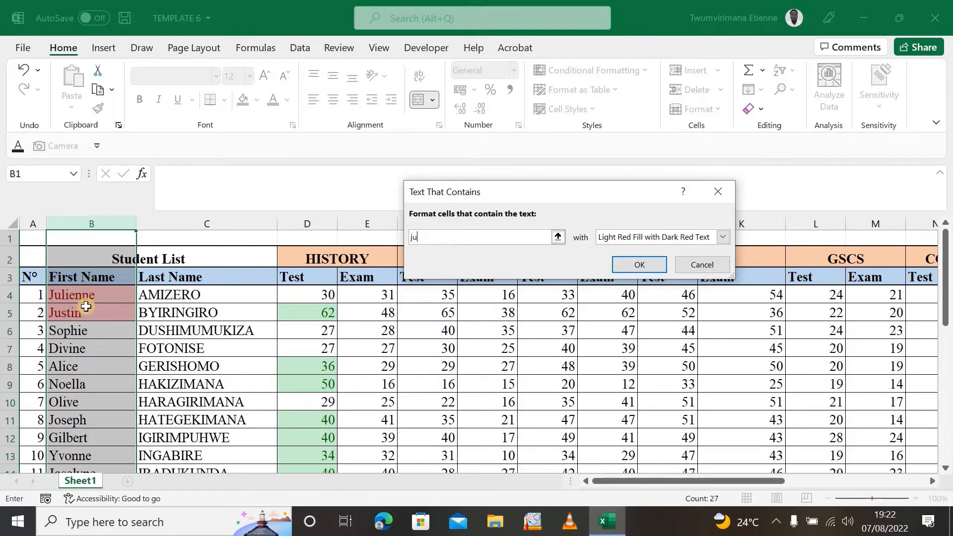
- Change the rule's text to "et" and apply it with Light Red Fill with Dark Red Text
{"action": "left_click", "coordinate": [466, 244]}
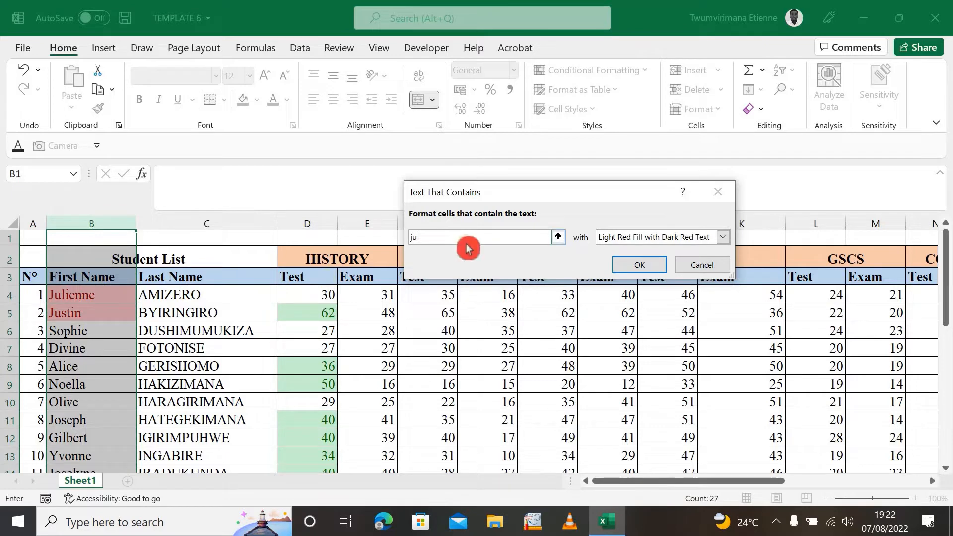
{"action": "key", "text": "BackSpace"}
{"action": "key", "text": "BackSpace"}
{"action": "type", "text": "t"}
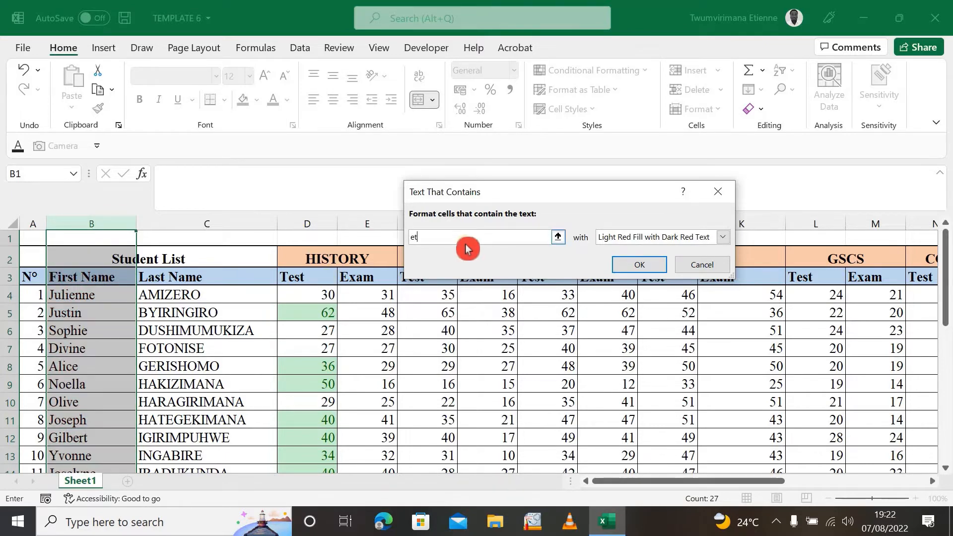
{"action": "left_click", "coordinate": [653, 265]}
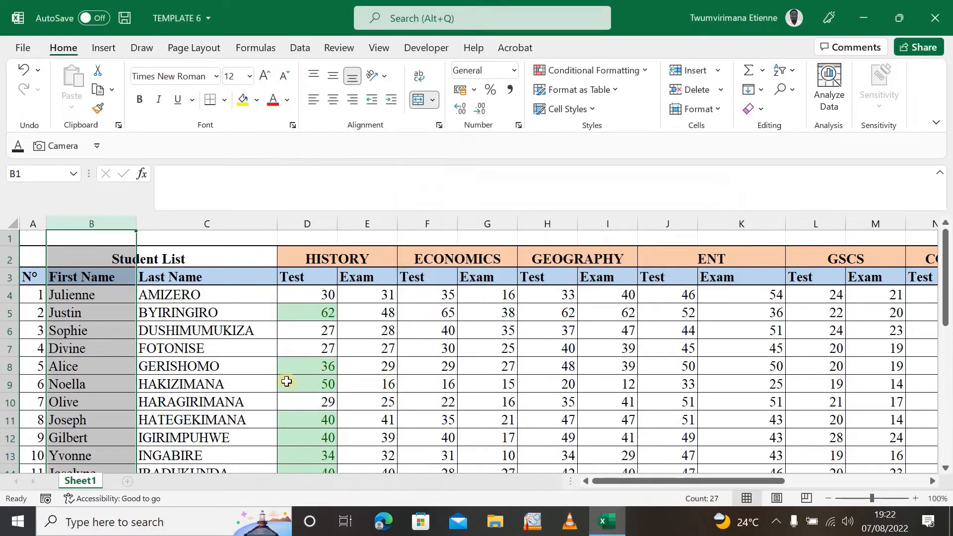
- Check the First Name column down past the last student for cells highlighted by the text rule
{"action": "scroll", "coordinate": [187, 364], "scroll_direction": "down", "scroll_amount": 7}
{"action": "scroll", "coordinate": [187, 363], "scroll_direction": "up", "scroll_amount": 7}
{"action": "scroll", "coordinate": [155, 317], "scroll_direction": "down", "scroll_amount": 5}
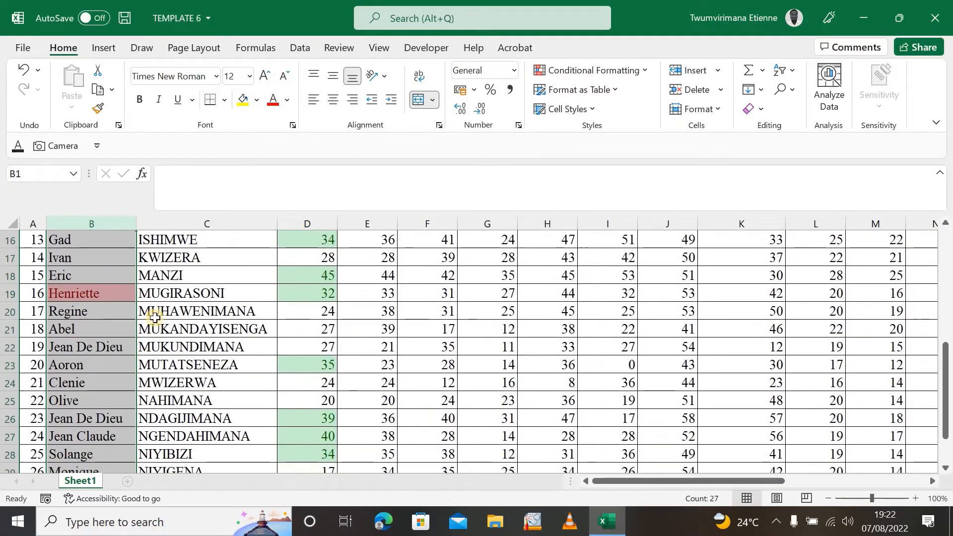
{"action": "left_click", "coordinate": [154, 317]}
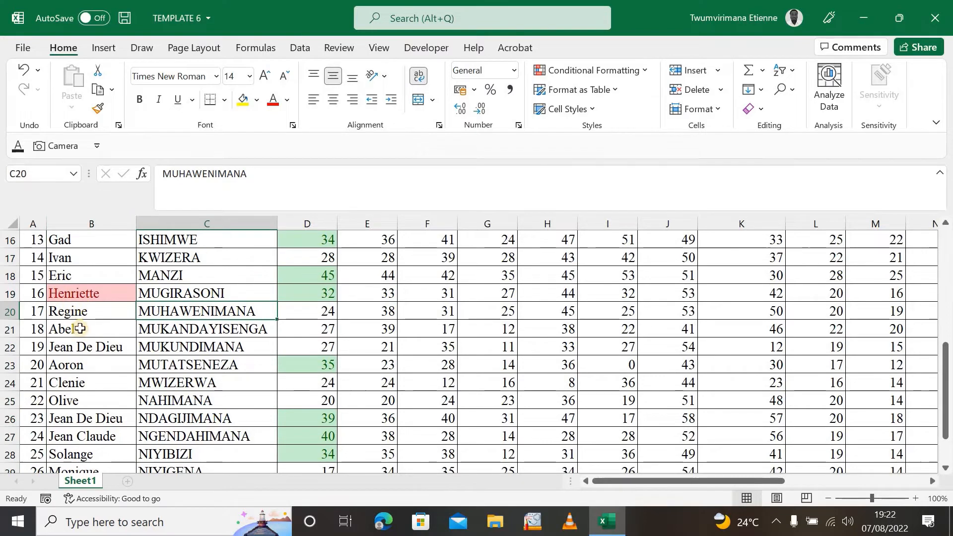
{"action": "left_click", "coordinate": [79, 328]}
{"action": "key", "text": "Down"}
{"action": "key", "text": "Down"}
{"action": "key", "text": "Down"}
{"action": "key", "text": "Down"}
{"action": "key", "text": "Down"}
{"action": "key", "text": "Down"}
{"action": "key", "text": "Down"}
{"action": "key", "text": "Down"}
{"action": "key", "text": "Down"}
{"action": "key", "text": "Down"}
{"action": "key", "text": "Down"}
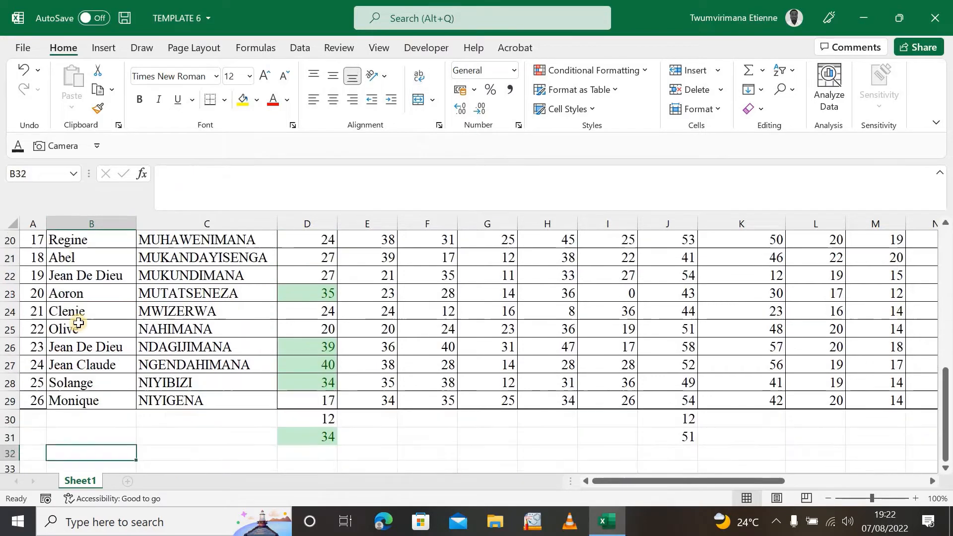
{"action": "key", "text": "Down"}
{"action": "key", "text": "Down"}
{"action": "key", "text": "Down"}
{"action": "key", "text": "Down"}
{"action": "key", "text": "Down"}
{"action": "key", "text": "Down"}
{"action": "key", "text": "Down"}
- Enter a first name containing "et" in cell B31 to test the Text that Contains rule
{"action": "key", "text": "Up"}
{"action": "key", "text": "Up"}
{"action": "key", "text": "Up"}
{"action": "key", "text": "Up"}
{"action": "key", "text": "Up"}
{"action": "key", "text": "Up"}
{"action": "key", "text": "Up"}
{"action": "key", "text": "Up"}
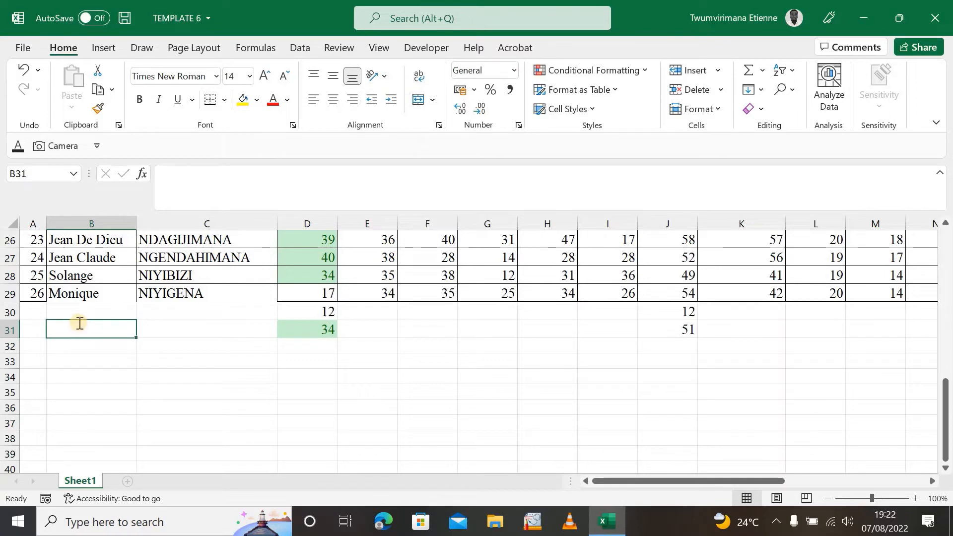
{"action": "type", "text": "E"}
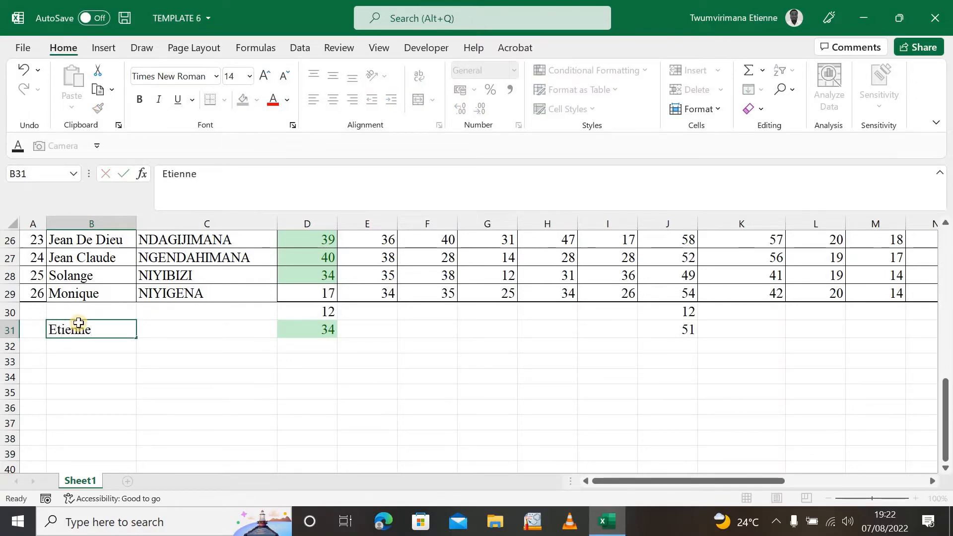
{"action": "type", "text": "tienne"}
{"action": "key", "text": "Tab"}
{"action": "left_click", "coordinate": [83, 361]}
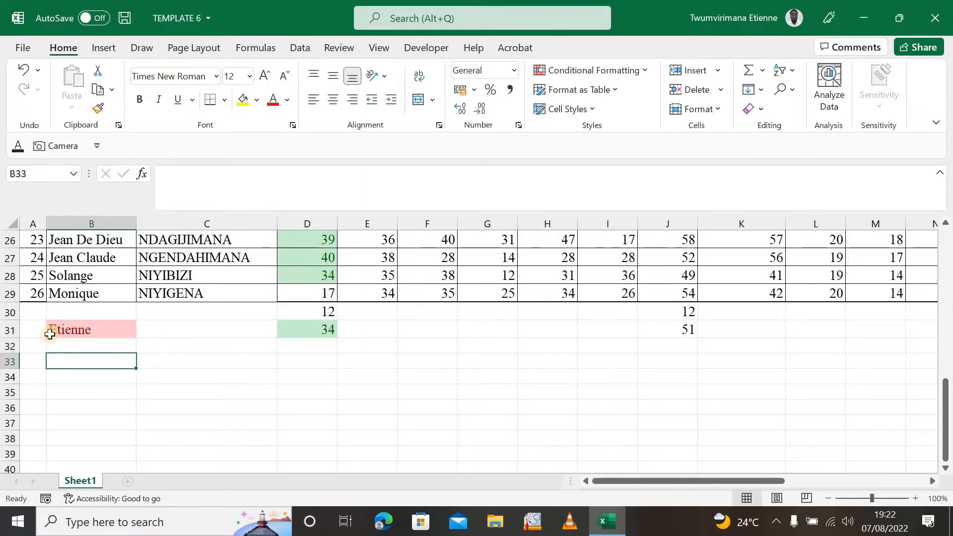
{"action": "scroll", "coordinate": [64, 294], "scroll_direction": "up", "scroll_amount": 9}
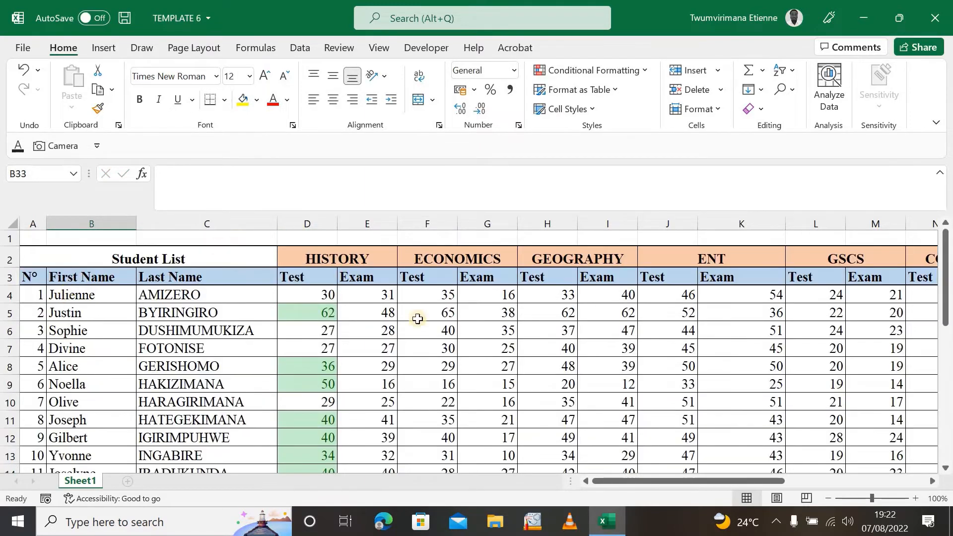
{"action": "left_click", "coordinate": [667, 75]}
{"action": "left_click", "coordinate": [645, 70]}
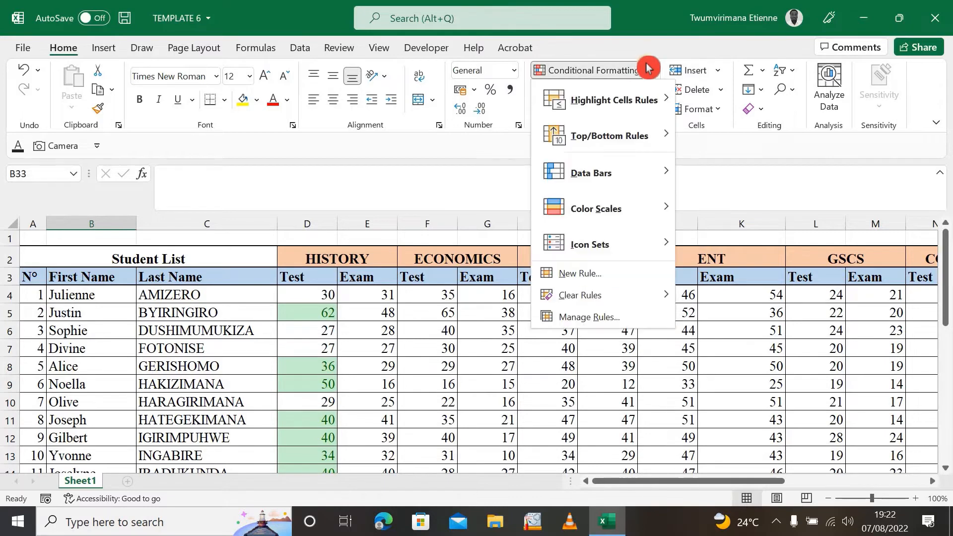
{"action": "left_click", "coordinate": [659, 102]}
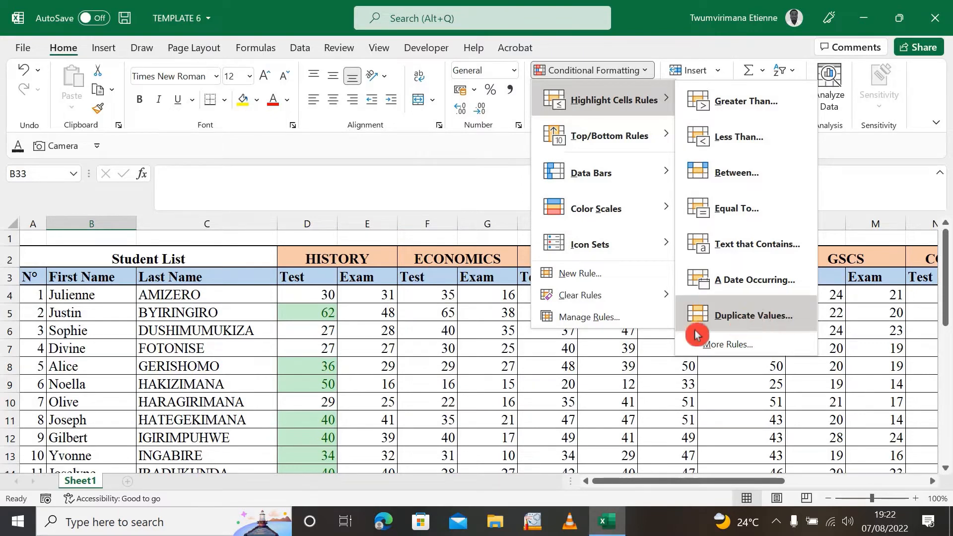
{"action": "left_click", "coordinate": [408, 332]}
- Preview a Duplicate Values rule on the Economics Test column, look through its value and format options, and dismiss it without applying
{"action": "left_click", "coordinate": [419, 218]}
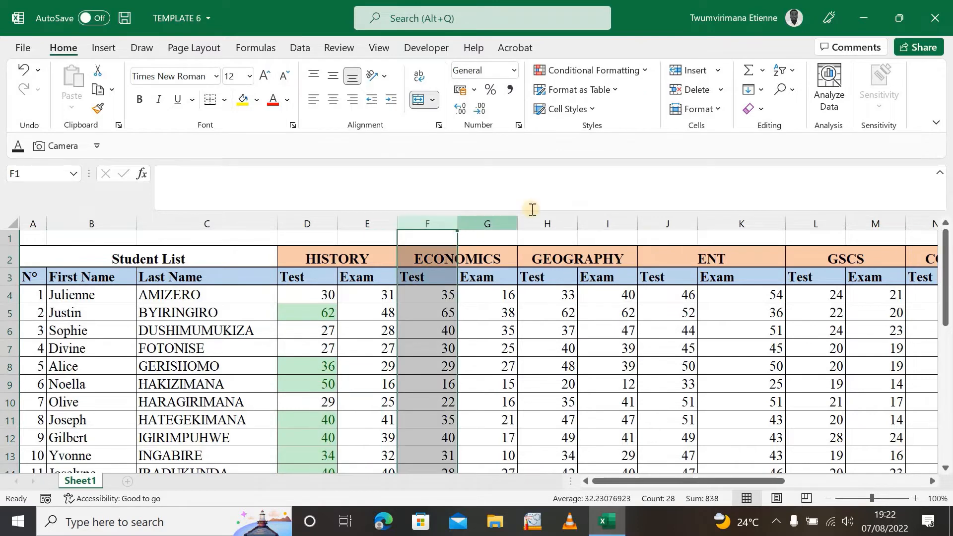
{"action": "left_click", "coordinate": [644, 75]}
{"action": "mouse_move", "coordinate": [639, 109]}
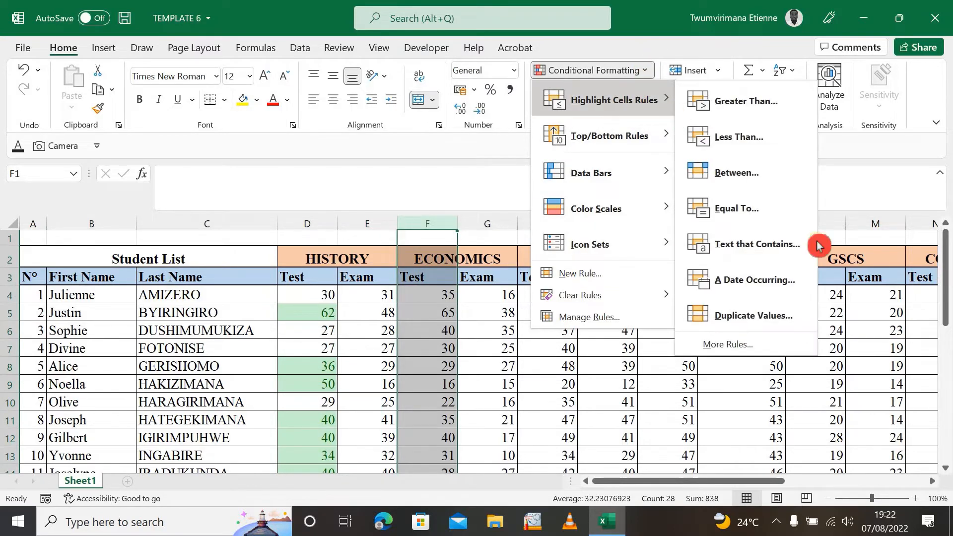
{"action": "left_click", "coordinate": [747, 319]}
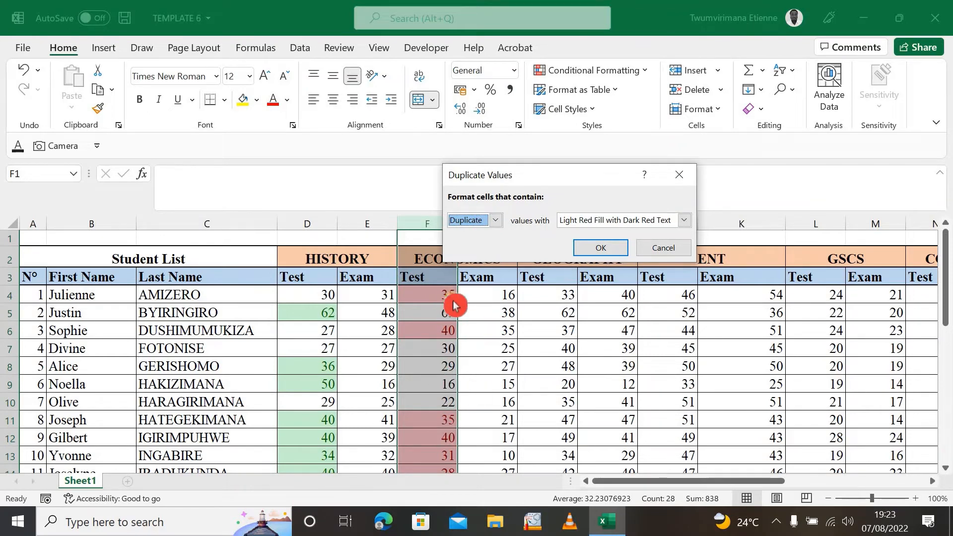
{"action": "left_click", "coordinate": [684, 221]}
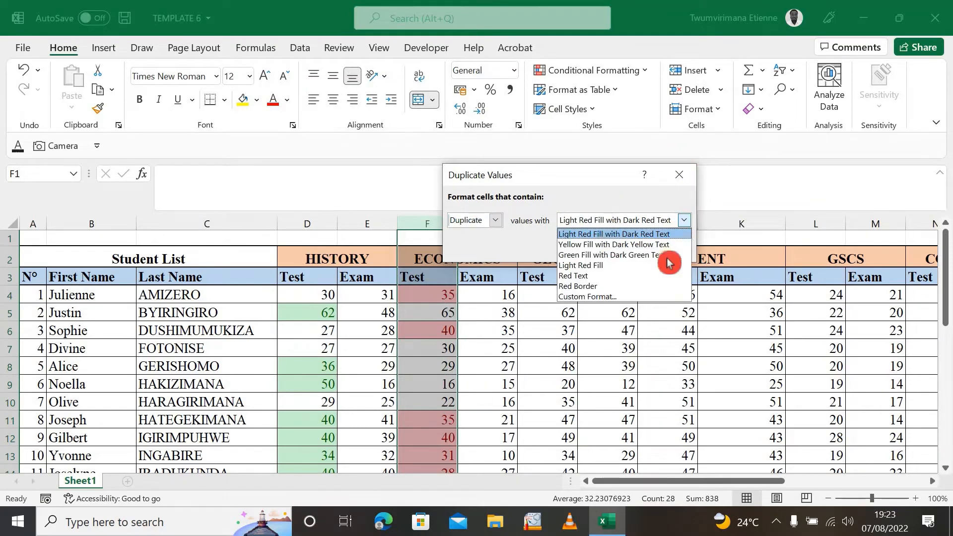
{"action": "left_click", "coordinate": [598, 187]}
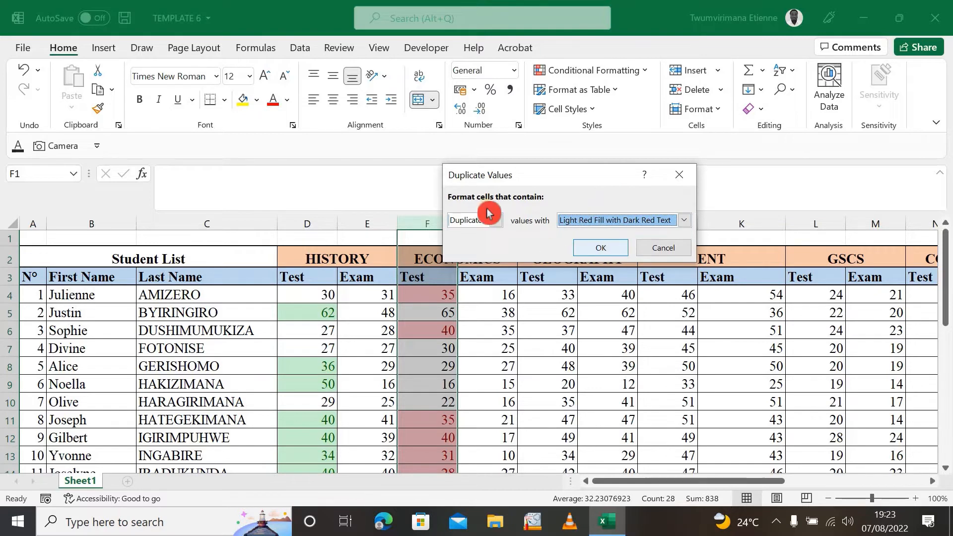
{"action": "left_click", "coordinate": [494, 223]}
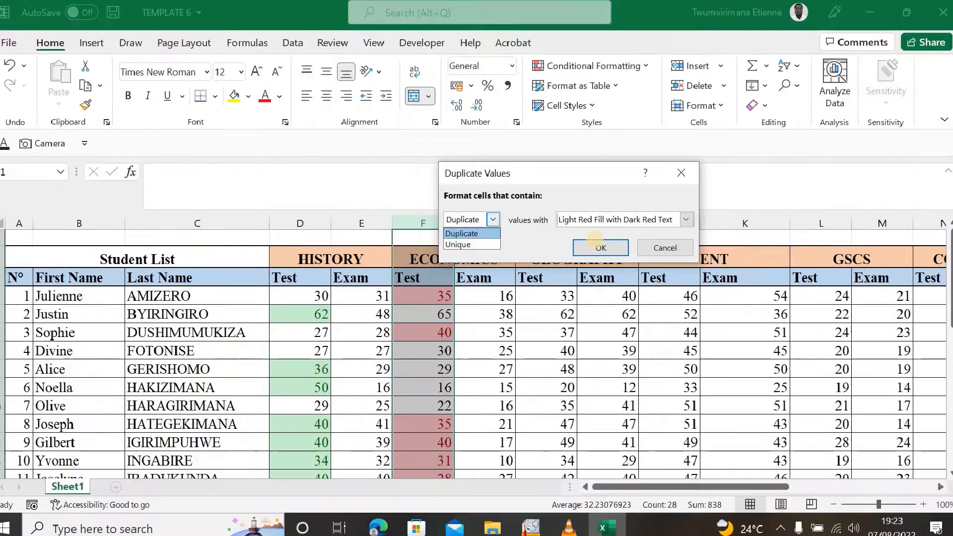
{"action": "left_click", "coordinate": [597, 246]}
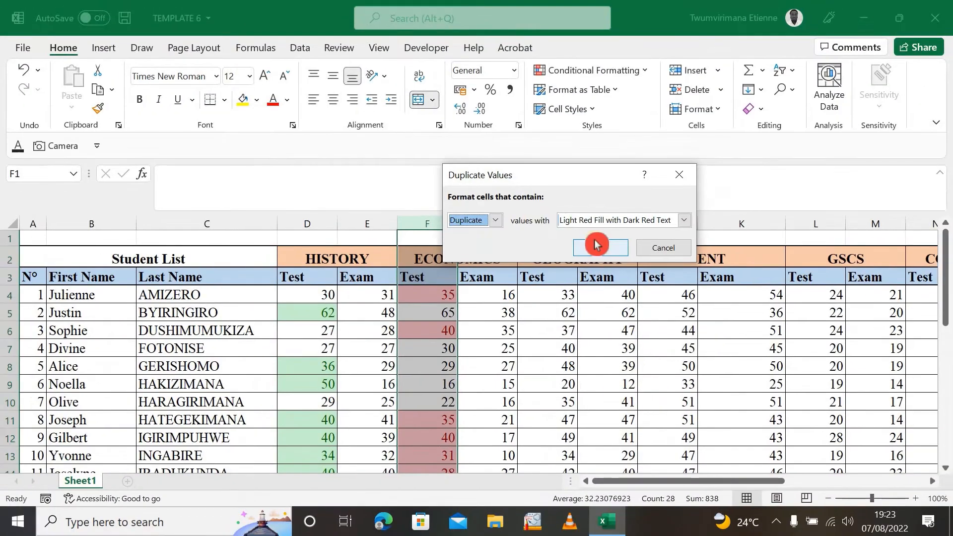
{"action": "left_click", "coordinate": [679, 175]}
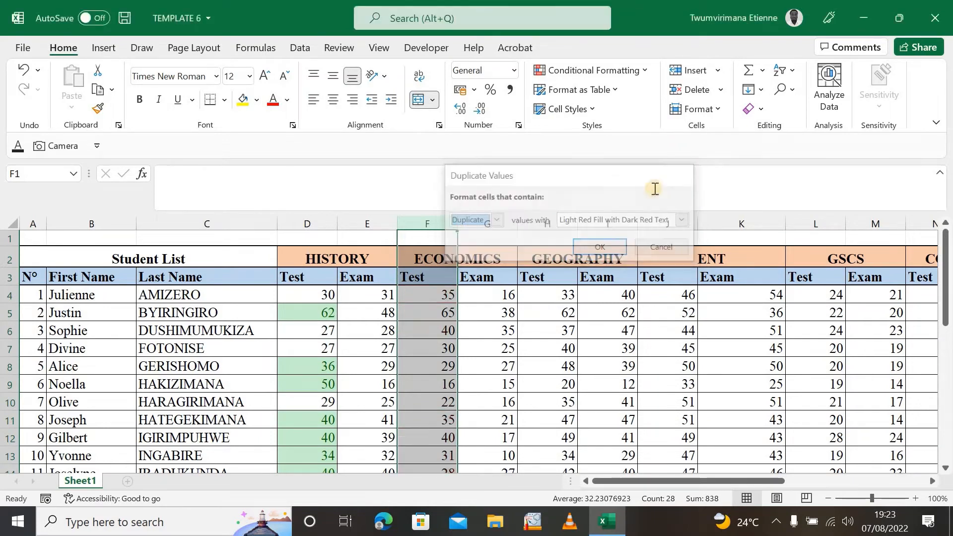
- Examine the rule types in the New Formatting Rule dialog for cells F4:F5 and cancel it without creating a rule
{"action": "left_click", "coordinate": [559, 363]}
{"action": "left_click_drag", "start_coordinate": [430, 312], "coordinate": [430, 295]}
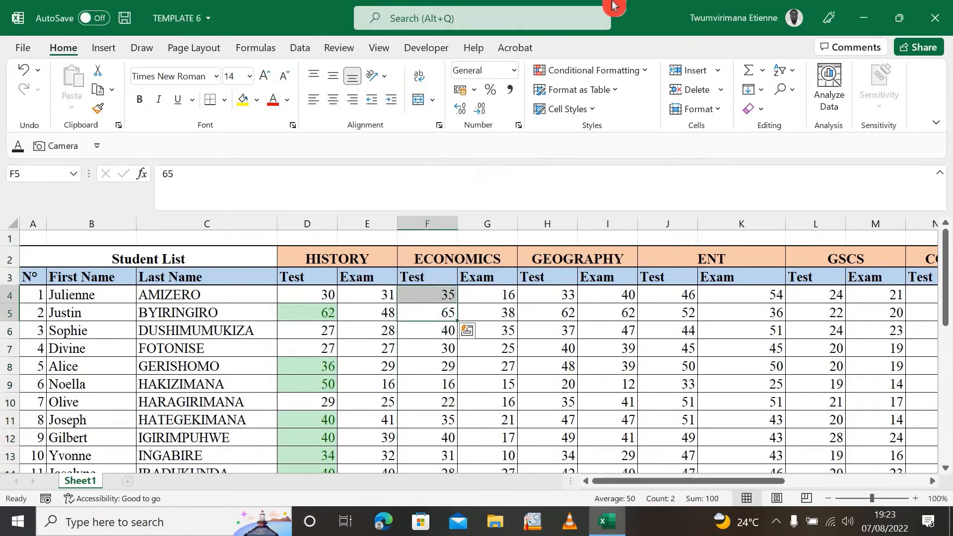
{"action": "left_click", "coordinate": [645, 70]}
{"action": "mouse_move", "coordinate": [604, 96]}
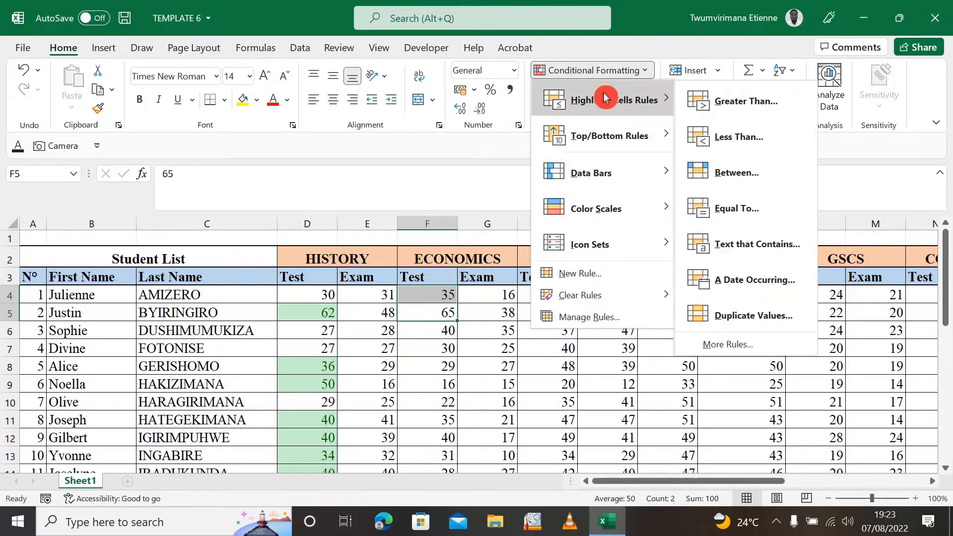
{"action": "left_click", "coordinate": [731, 346]}
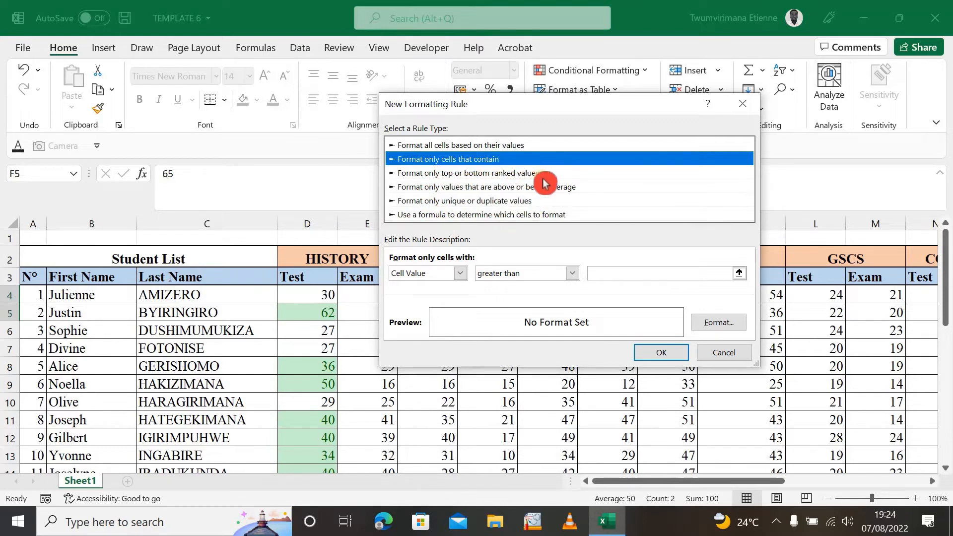
{"action": "left_click", "coordinate": [724, 352]}
{"action": "key", "text": "Escape"}
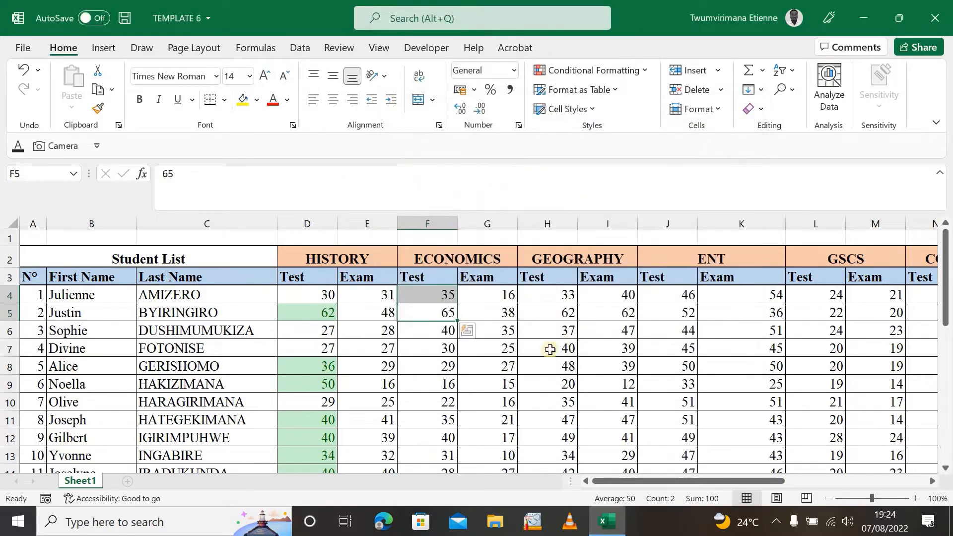
- Review the Highlight Cells Rules and Top/Bottom Rules available for cell F5 without applying any
{"action": "left_click", "coordinate": [449, 364]}
{"action": "left_click", "coordinate": [438, 303]}
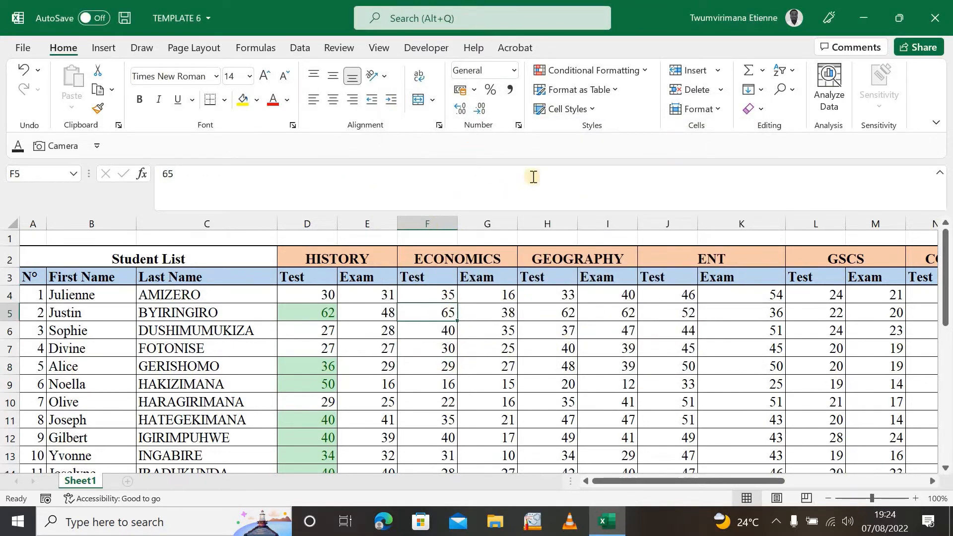
{"action": "left_click", "coordinate": [645, 71]}
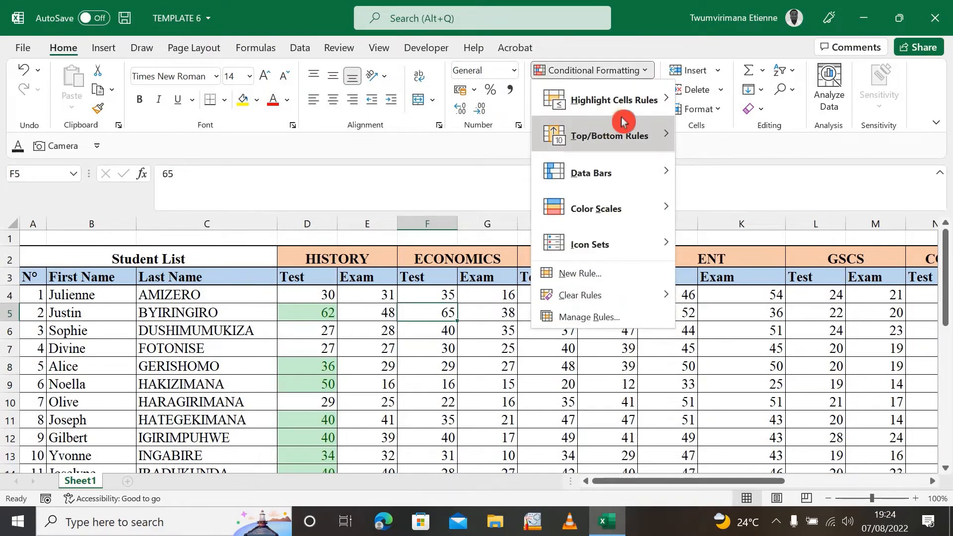
{"action": "mouse_move", "coordinate": [665, 105]}
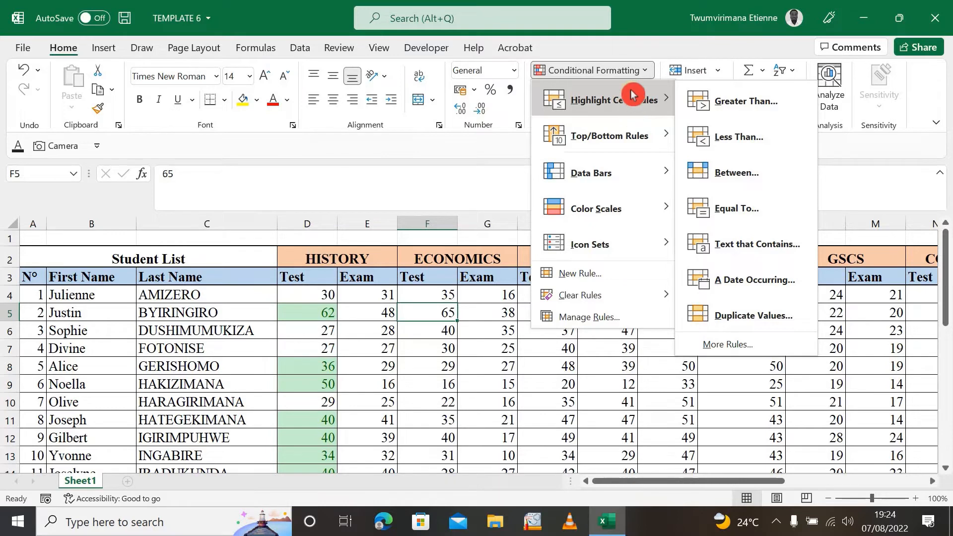
{"action": "mouse_move", "coordinate": [602, 141]}
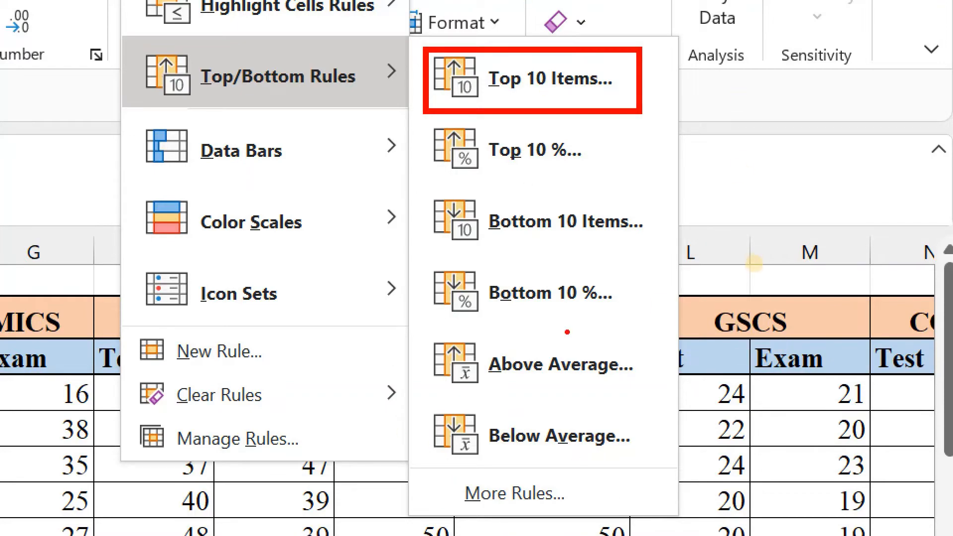
{"action": "key", "text": "Escape"}
{"action": "left_click", "coordinate": [636, 66]}
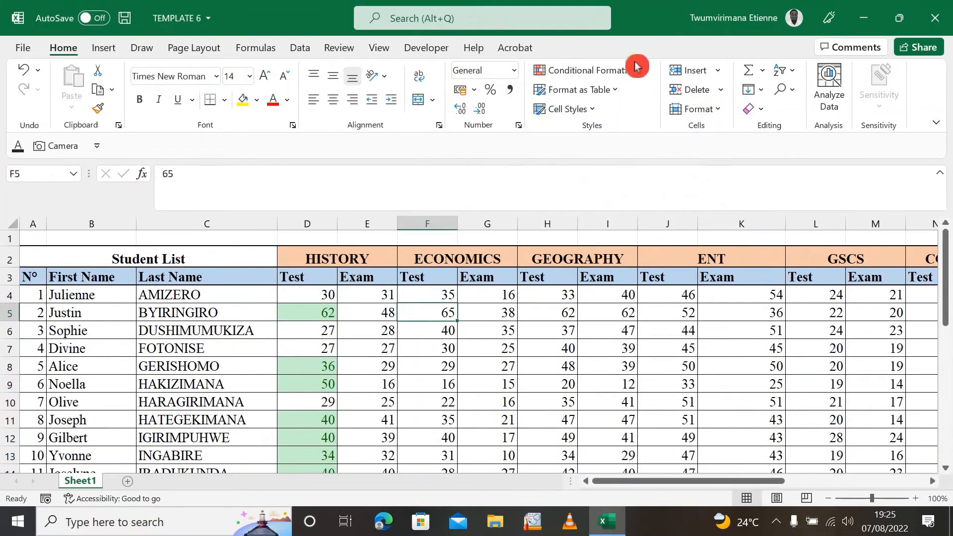
- Apply a Top 10 Items rule to the History Exam column with Light Red Fill with Dark Red Text
{"action": "left_click", "coordinate": [372, 221]}
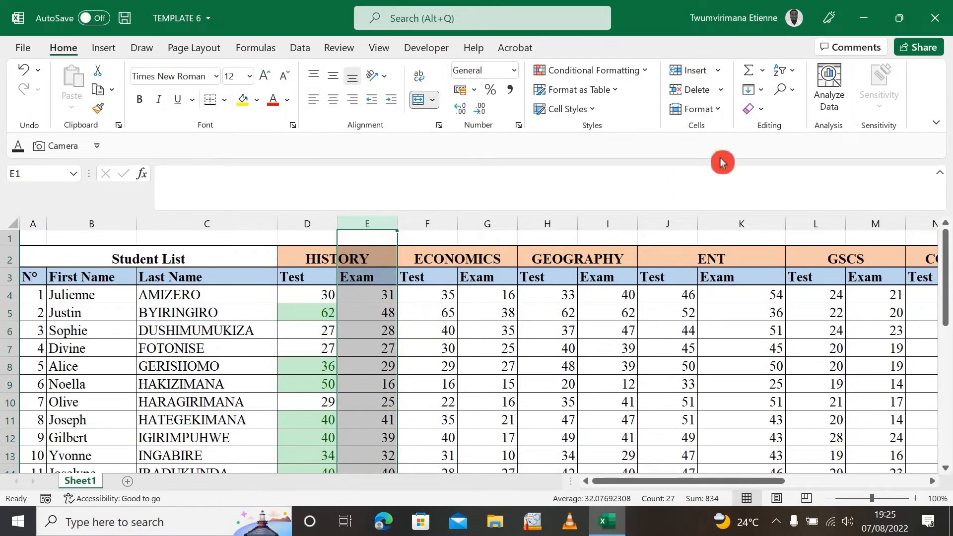
{"action": "left_click", "coordinate": [644, 76]}
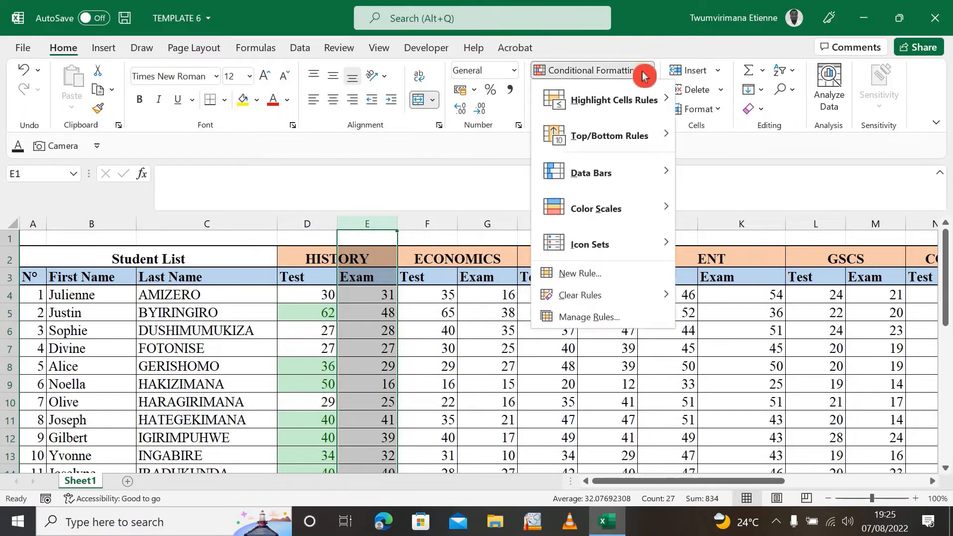
{"action": "mouse_move", "coordinate": [617, 139]}
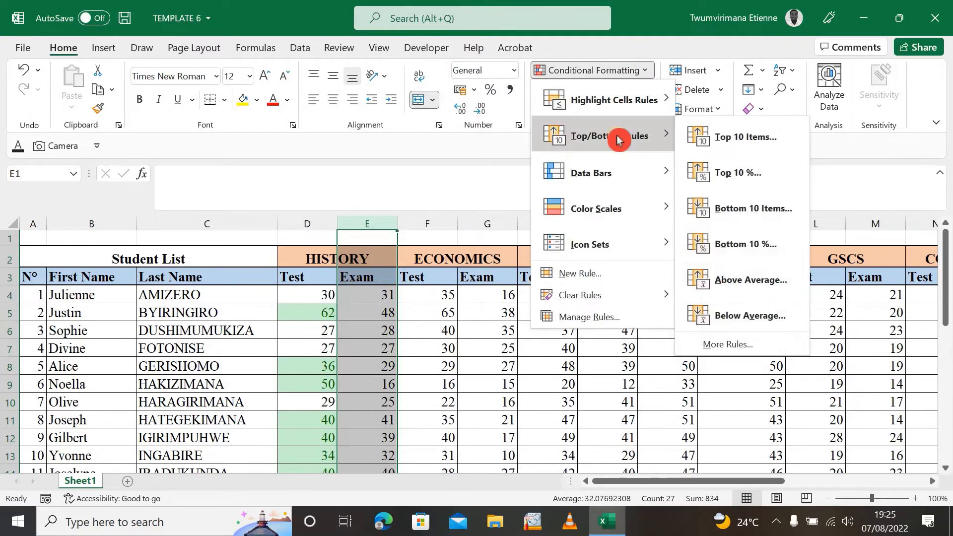
{"action": "left_click", "coordinate": [761, 143]}
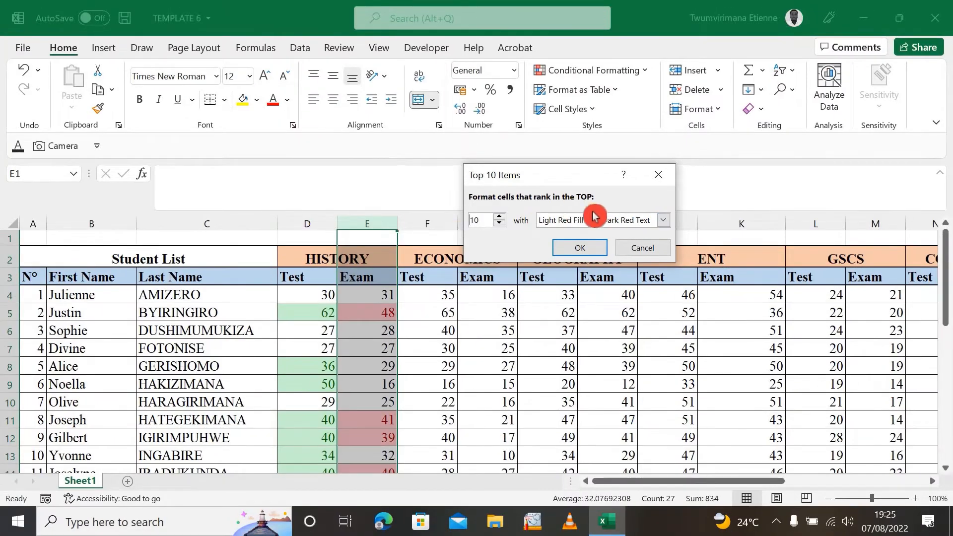
{"action": "left_click", "coordinate": [588, 256]}
- Examine which marks in the History Exam column the Top 10 Items rule highlights, down to the end of the list
{"action": "scroll", "coordinate": [476, 367], "scroll_direction": "down", "scroll_amount": 5}
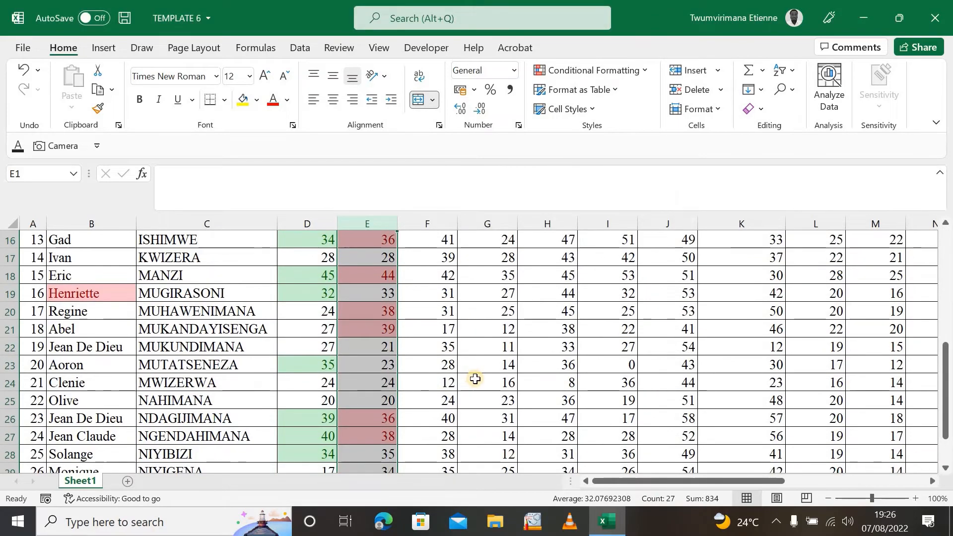
{"action": "scroll", "coordinate": [475, 379], "scroll_direction": "down", "scroll_amount": 5}
{"action": "left_click", "coordinate": [438, 349]}
{"action": "scroll", "coordinate": [496, 322], "scroll_direction": "up", "scroll_amount": 10}
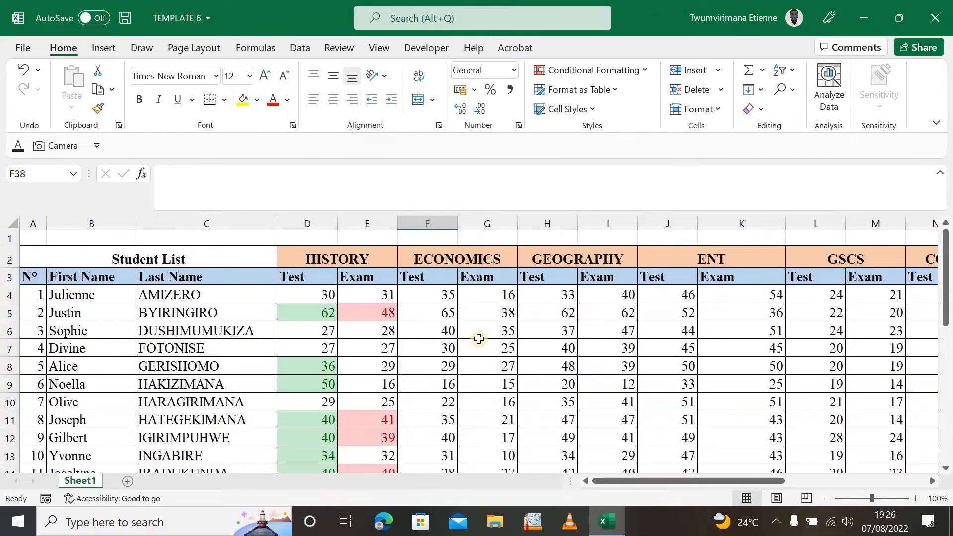
{"action": "left_click", "coordinate": [374, 310]}
{"action": "left_click", "coordinate": [376, 347]}
{"action": "left_click", "coordinate": [380, 401]}
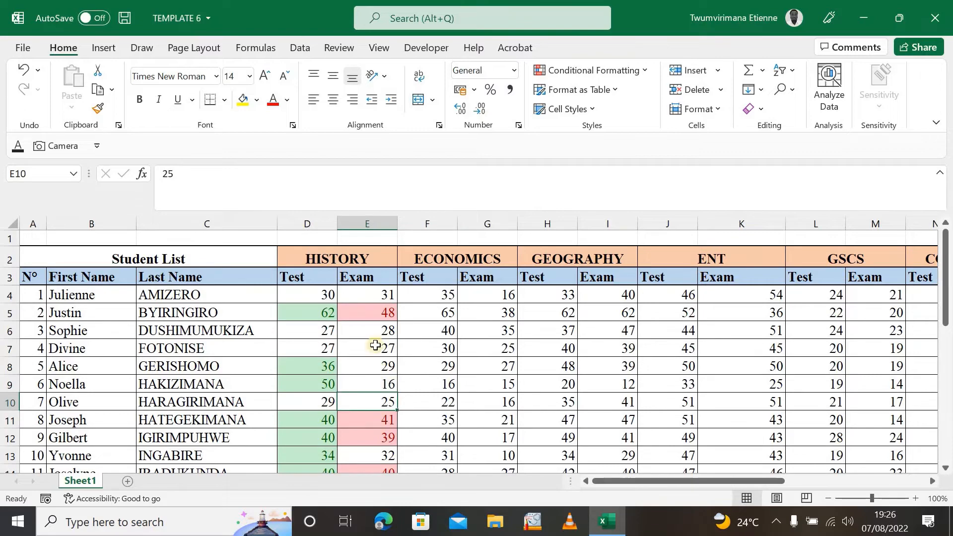
{"action": "scroll", "coordinate": [403, 357], "scroll_direction": "down", "scroll_amount": 5}
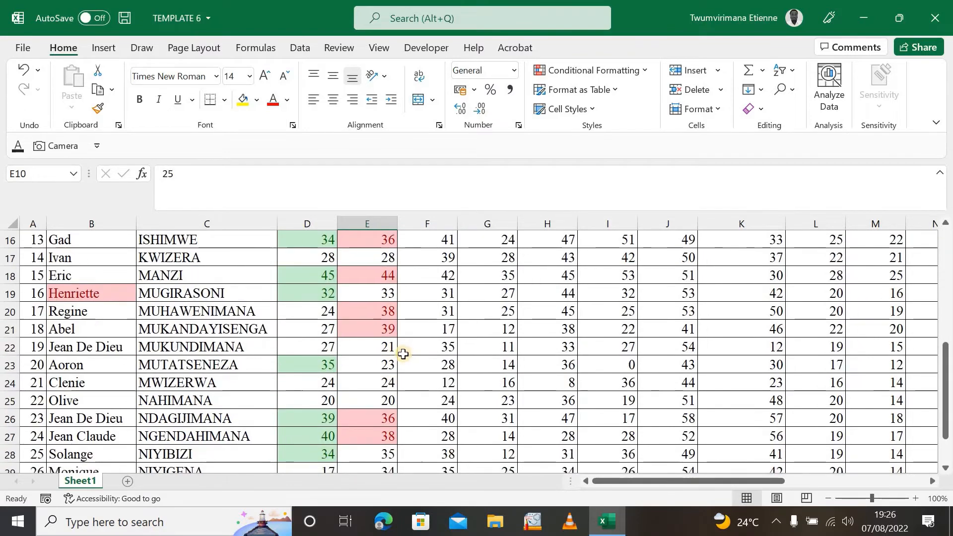
{"action": "scroll", "coordinate": [370, 353], "scroll_direction": "up", "scroll_amount": 5}
- Try a custom top 16 ranked-values rule on the History Exam column, look at its fill options, and cancel without applying it
{"action": "left_click", "coordinate": [368, 223]}
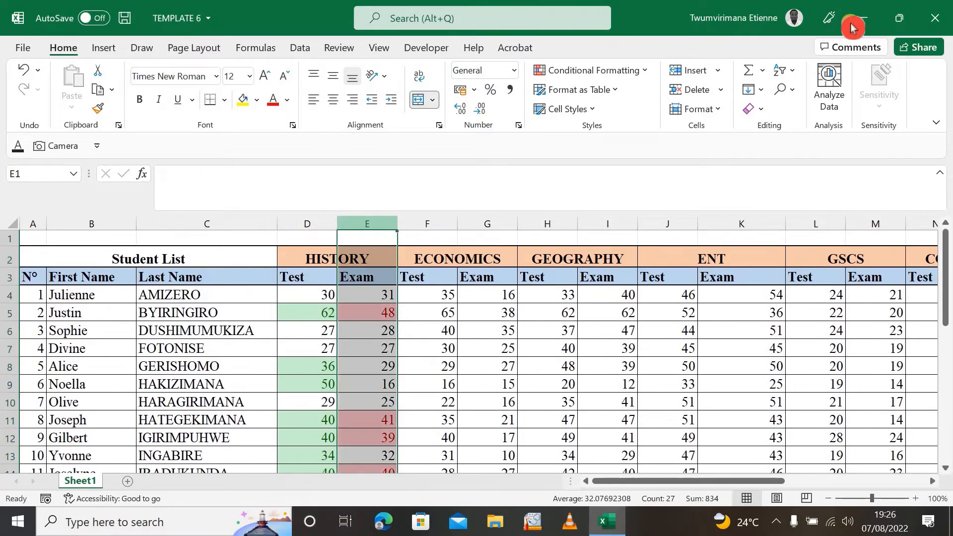
{"action": "left_click", "coordinate": [648, 71]}
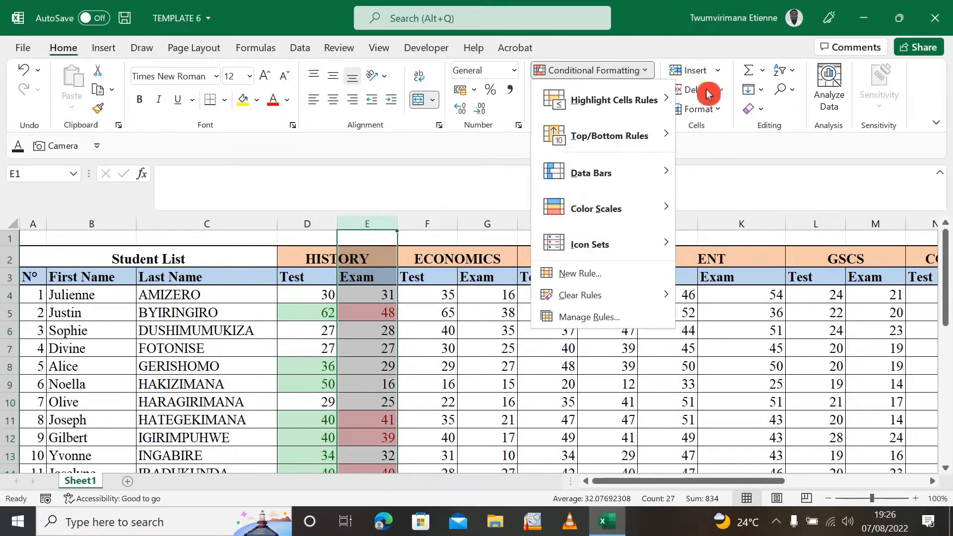
{"action": "mouse_move", "coordinate": [668, 142]}
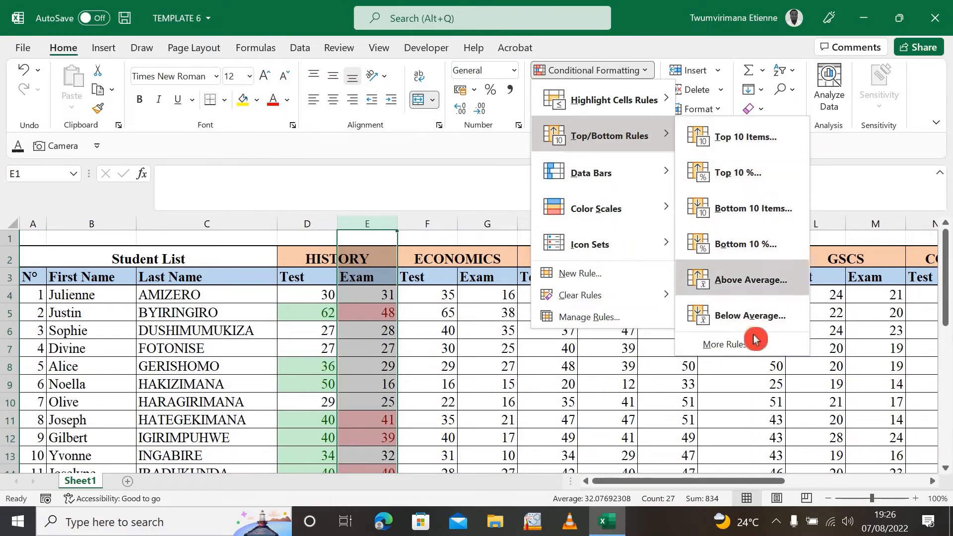
{"action": "left_click", "coordinate": [743, 350]}
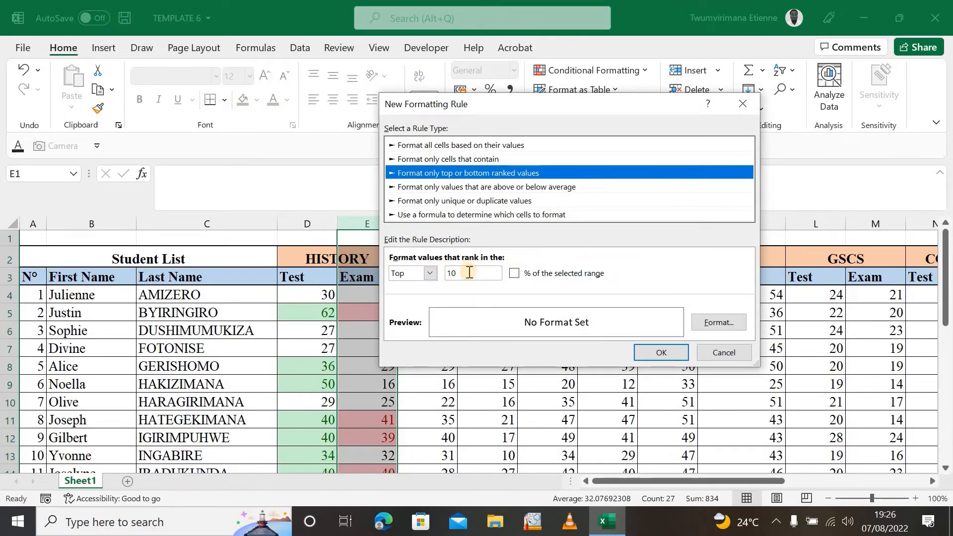
{"action": "left_click", "coordinate": [469, 272]}
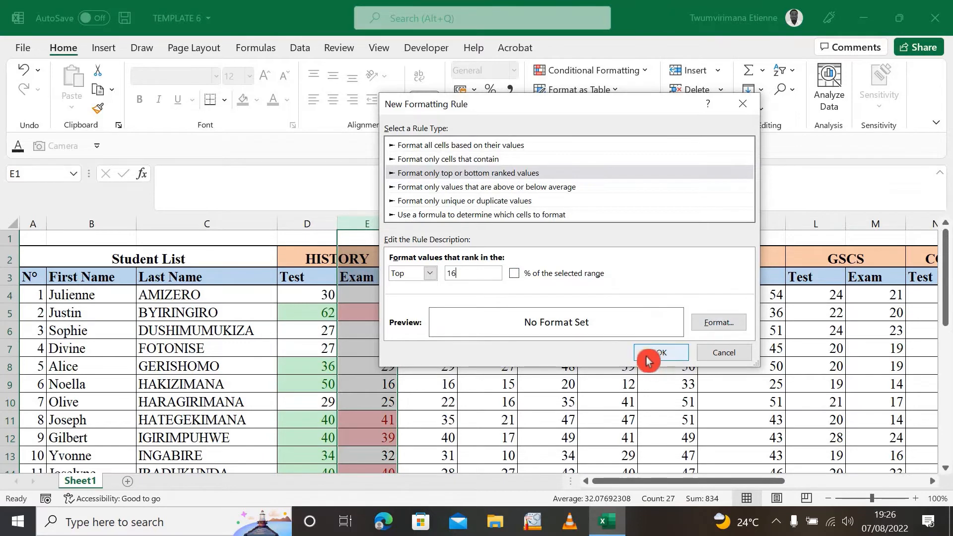
{"action": "left_click", "coordinate": [722, 326]}
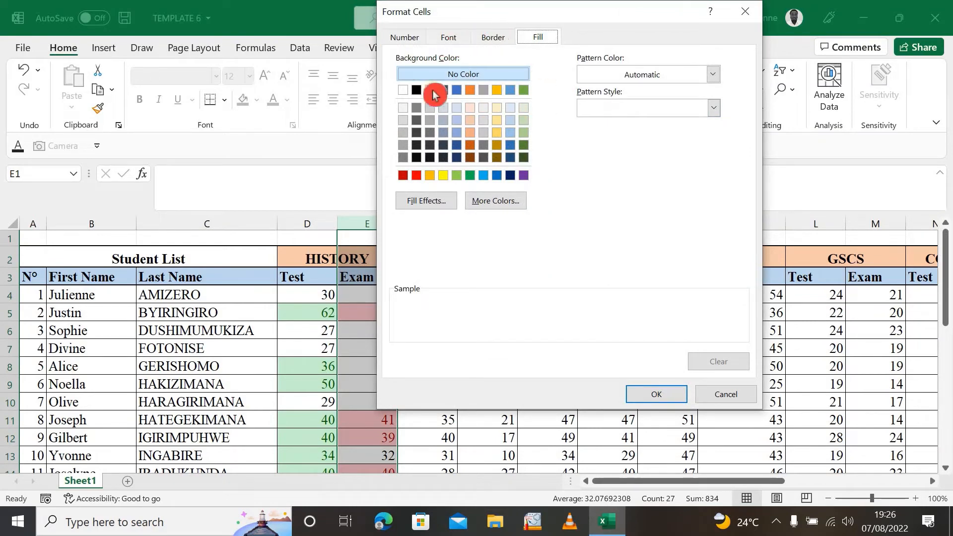
{"action": "left_click", "coordinate": [711, 398]}
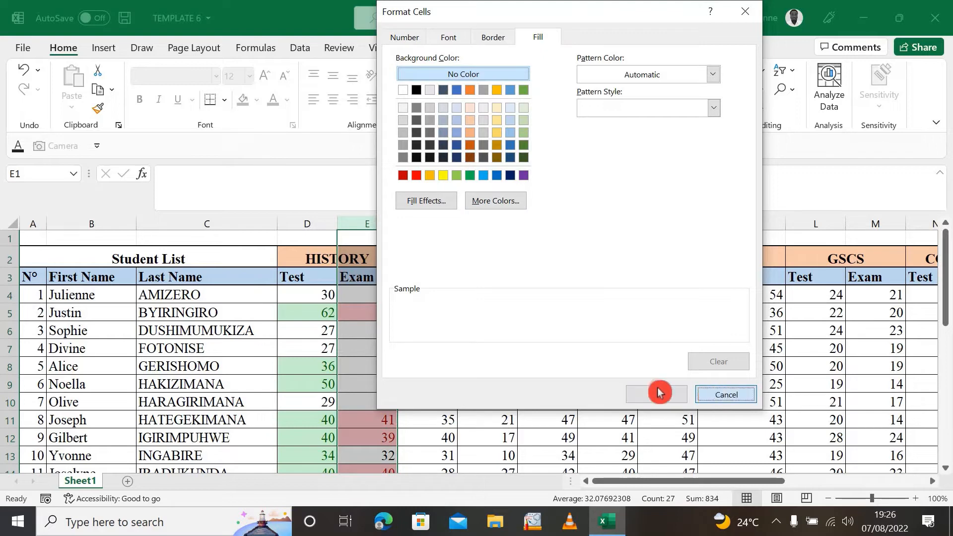
{"action": "left_click", "coordinate": [659, 392]}
{"action": "left_click", "coordinate": [723, 351]}
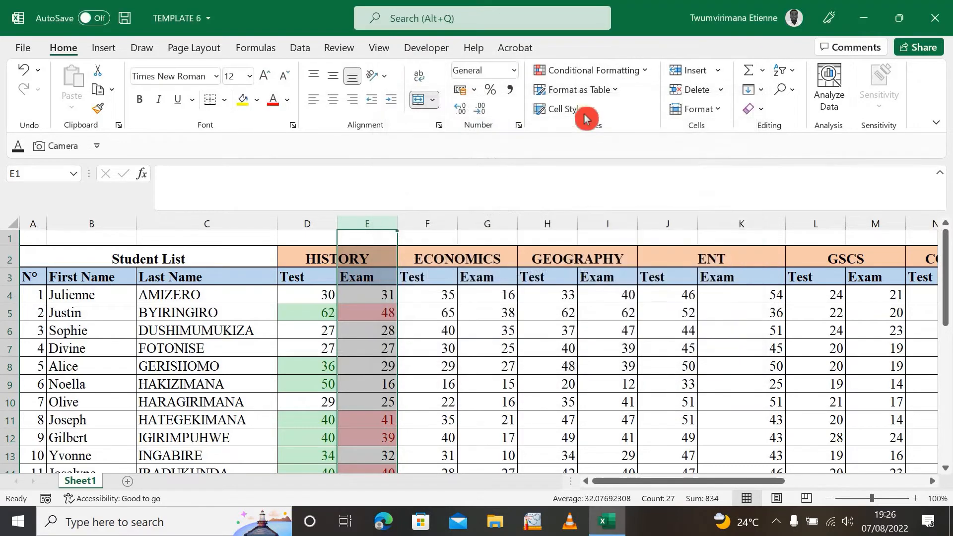
{"action": "left_click", "coordinate": [449, 330]}
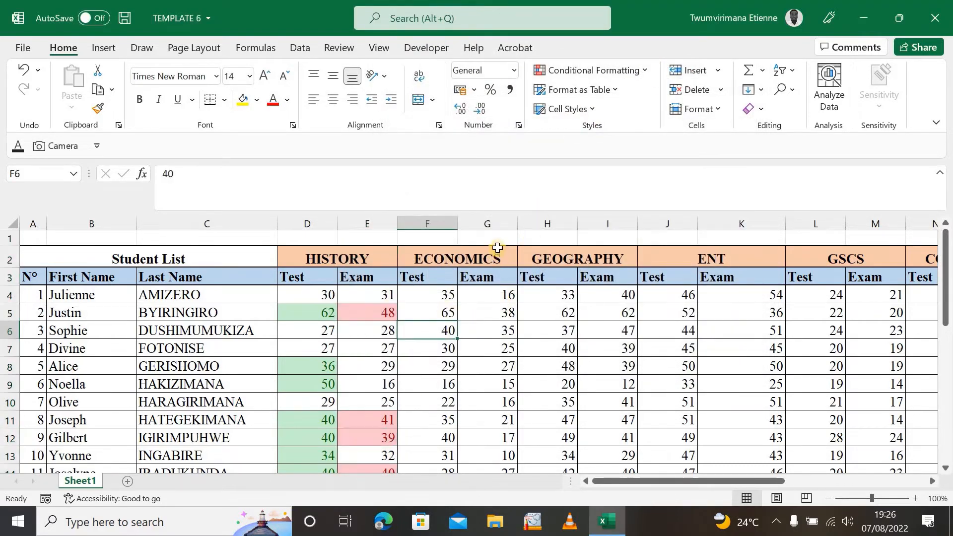
- Apply red gradient-fill data bars to the Geography Test column
{"action": "left_click", "coordinate": [546, 223]}
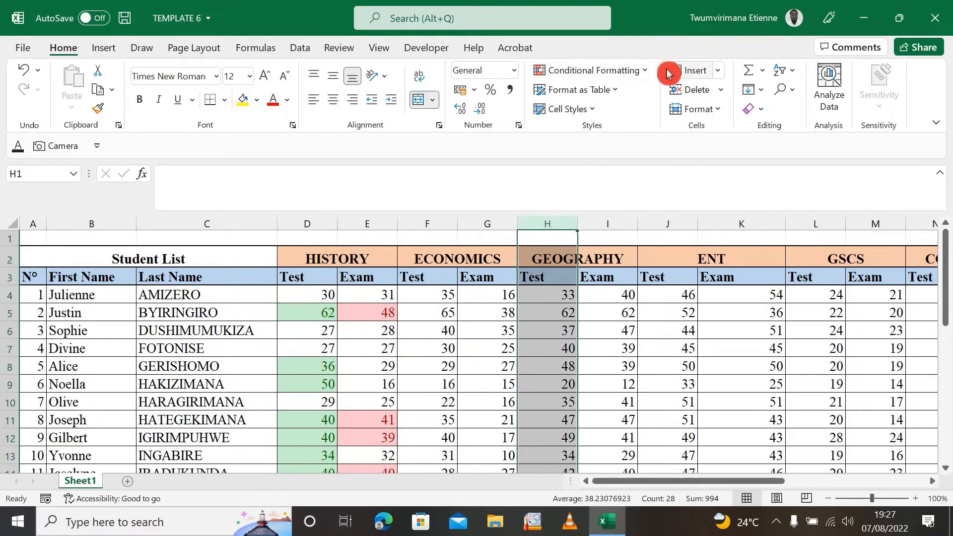
{"action": "left_click", "coordinate": [645, 71]}
{"action": "mouse_move", "coordinate": [671, 164]}
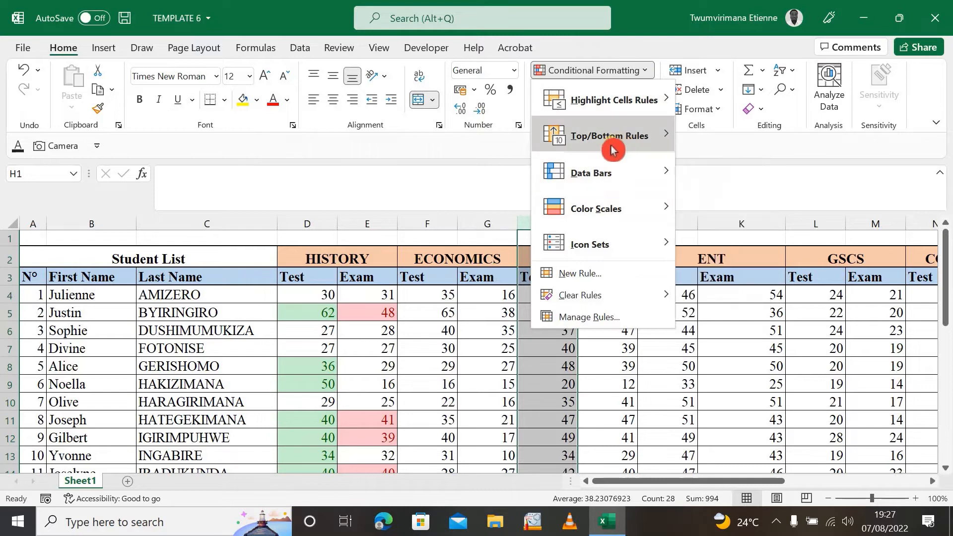
{"action": "mouse_move", "coordinate": [577, 174]}
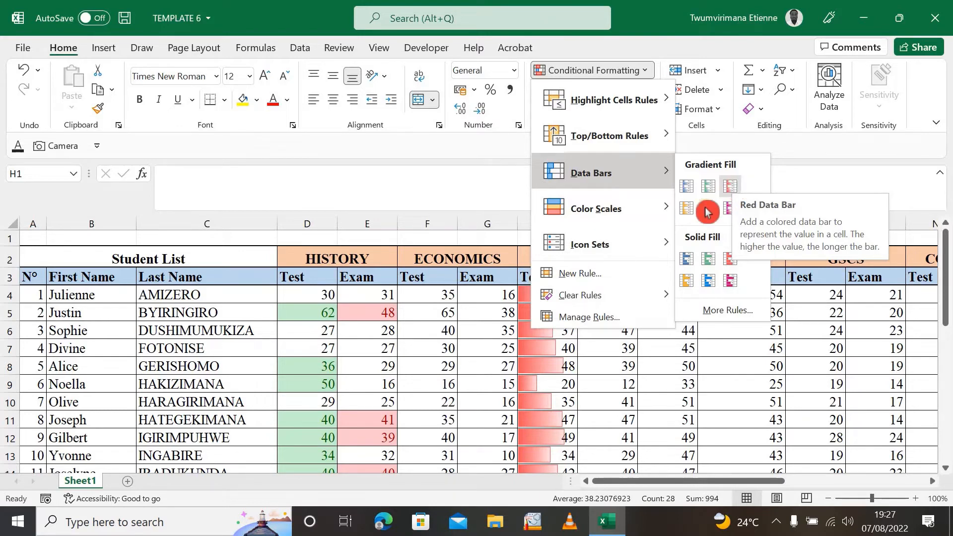
{"action": "left_click", "coordinate": [731, 191]}
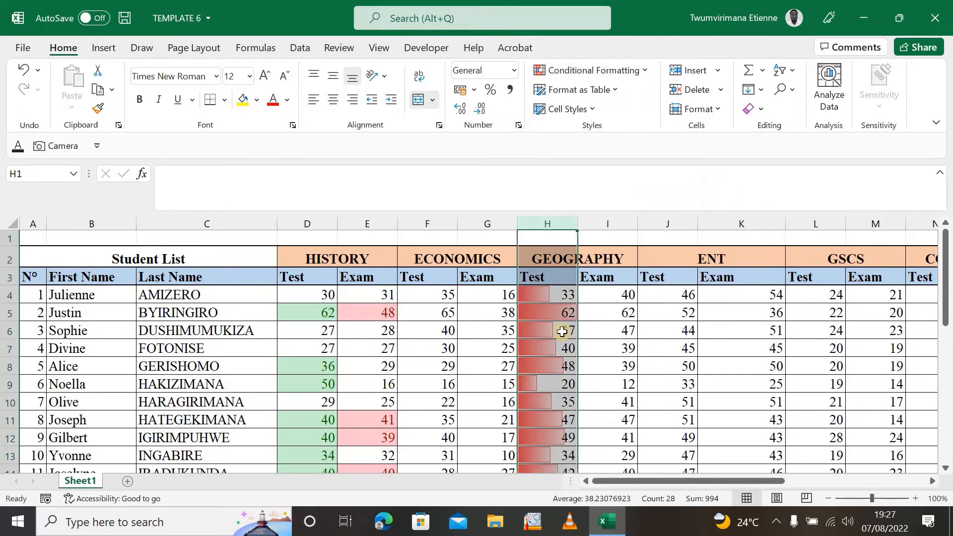
{"action": "left_click", "coordinate": [601, 350]}
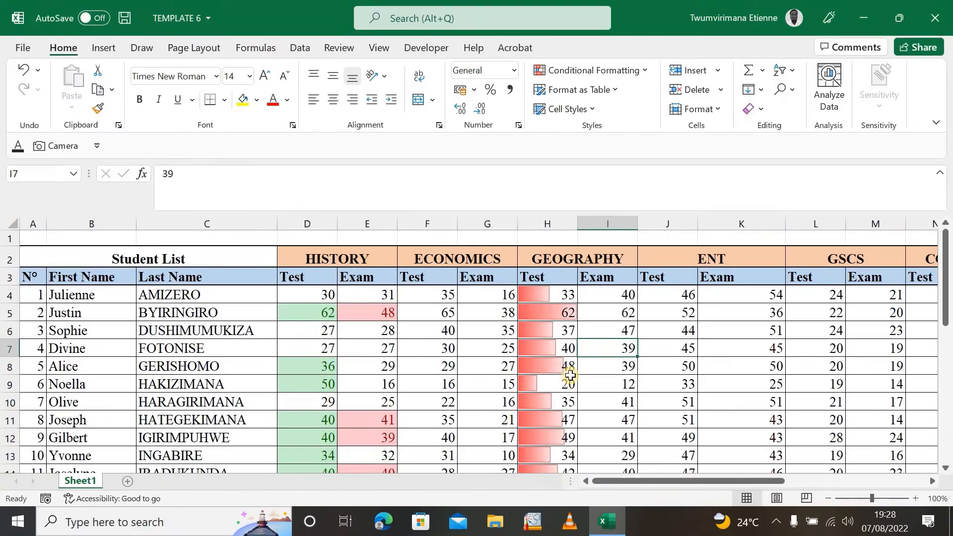
- Change the Geography Test mark in cell H9 to 50 and check the data bars down the column
{"action": "left_click", "coordinate": [554, 379]}
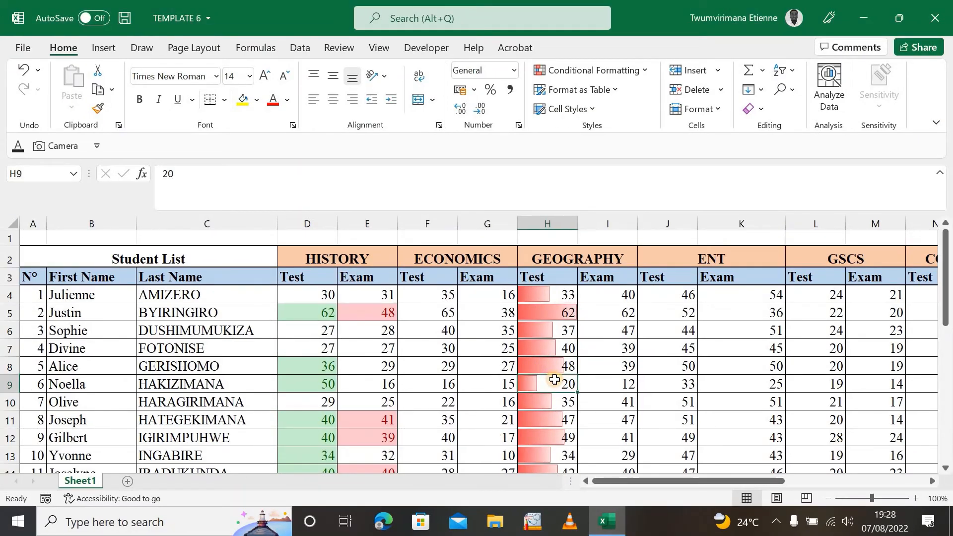
{"action": "type", "text": "5"}
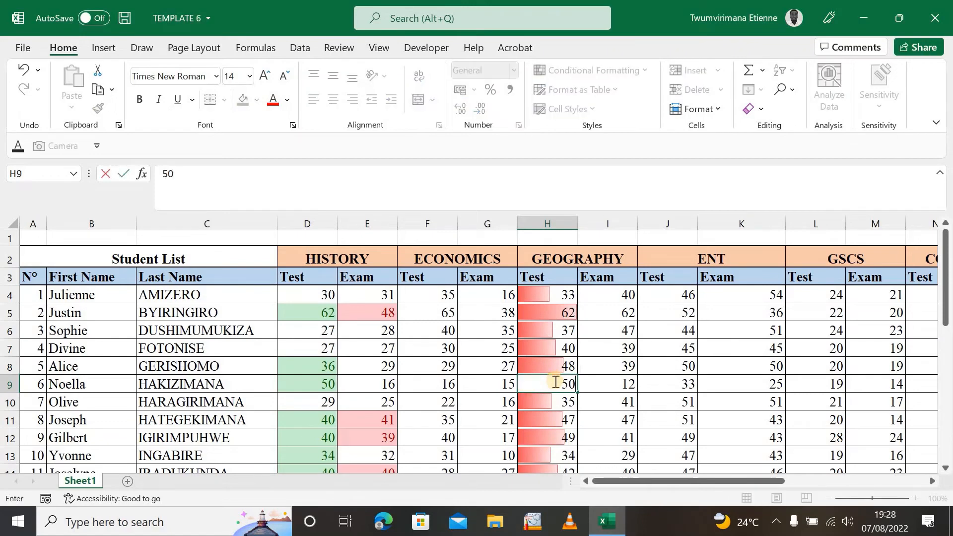
{"action": "left_click", "coordinate": [652, 386]}
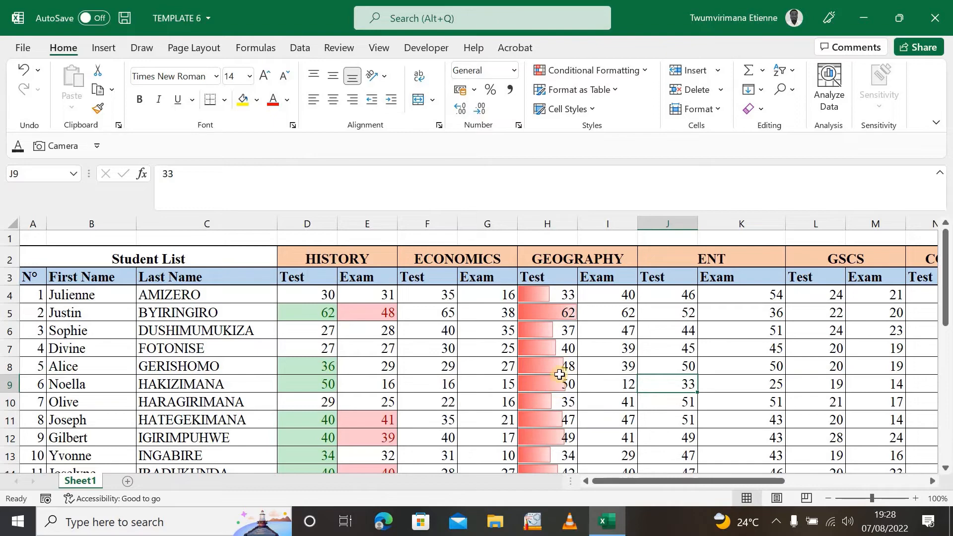
{"action": "scroll", "coordinate": [561, 383], "scroll_direction": "down", "scroll_amount": 5}
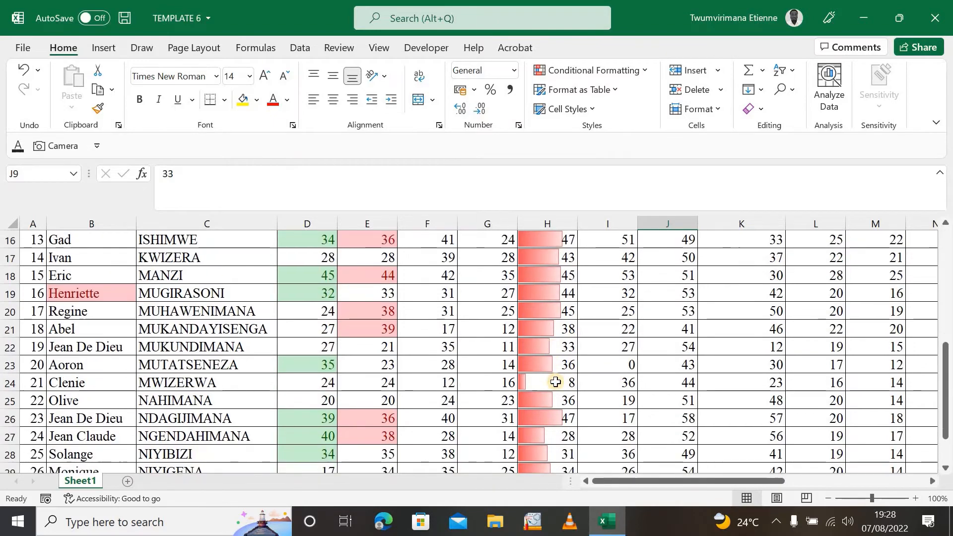
{"action": "scroll", "coordinate": [561, 383], "scroll_direction": "up", "scroll_amount": 5}
{"action": "left_click", "coordinate": [568, 365]}
{"action": "left_click", "coordinate": [605, 317]}
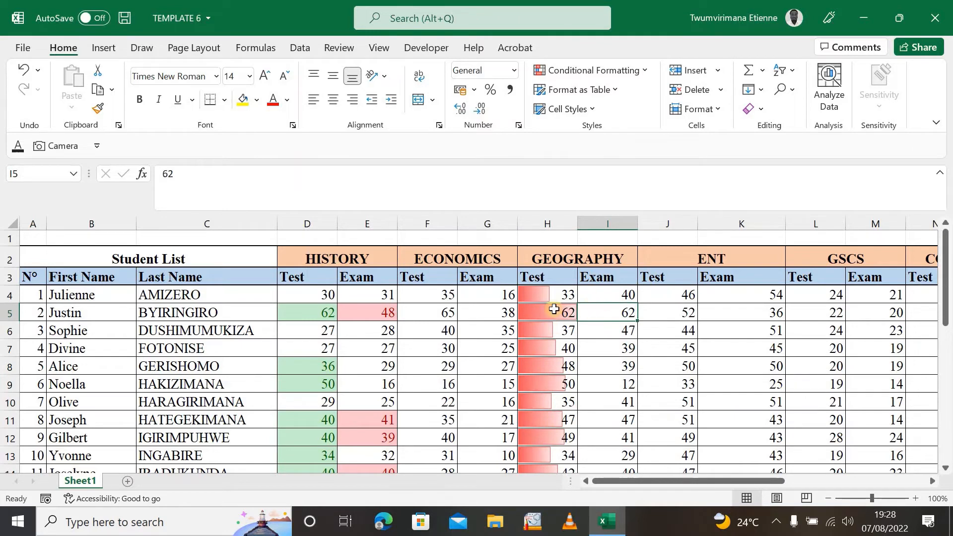
- Add a custom data bar rule to the Geography Test column with solid blue fill and Show Bar Only enabled
{"action": "left_click", "coordinate": [547, 223]}
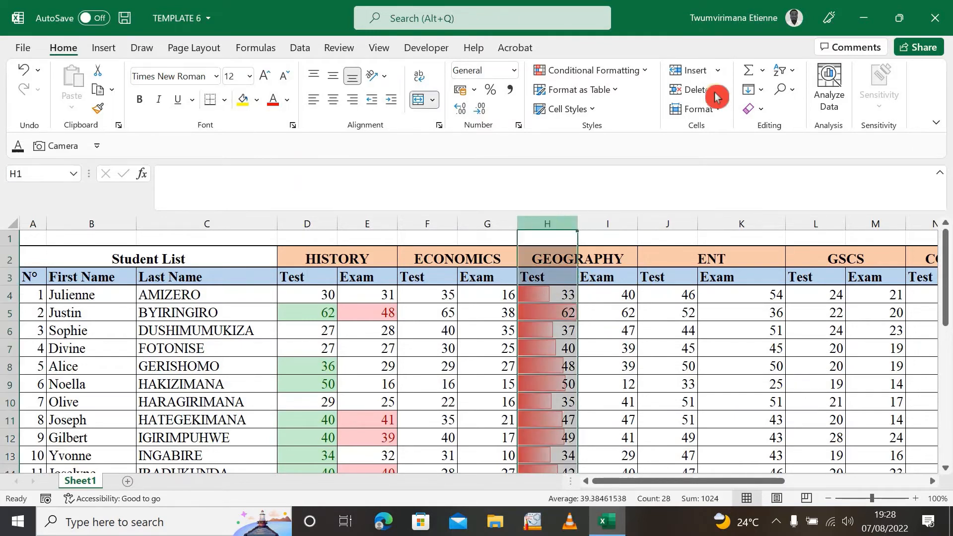
{"action": "left_click", "coordinate": [641, 73]}
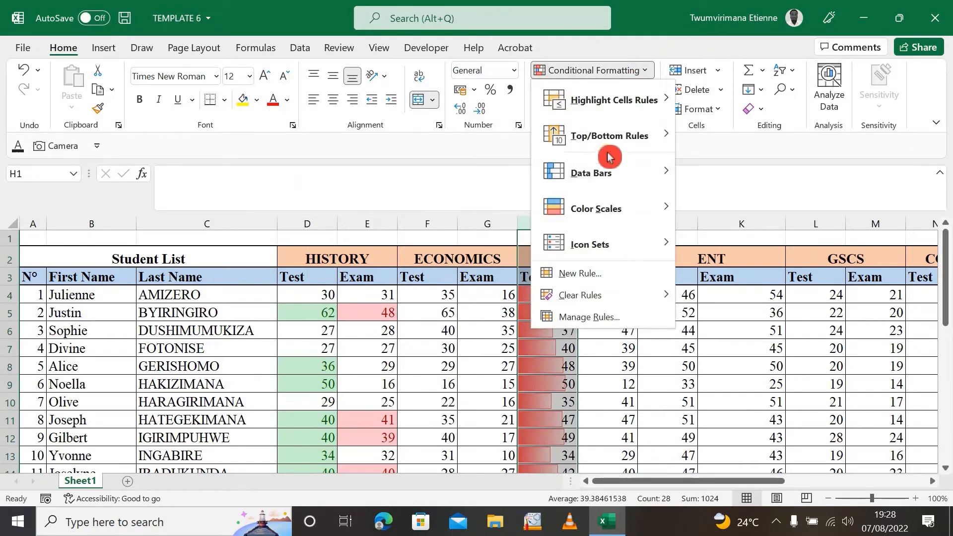
{"action": "mouse_move", "coordinate": [611, 177]}
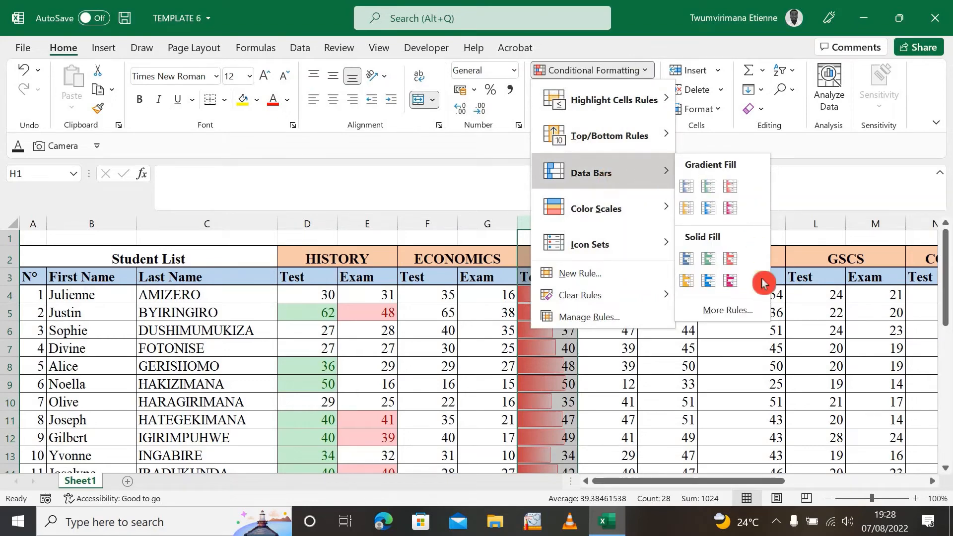
{"action": "left_click", "coordinate": [728, 310]}
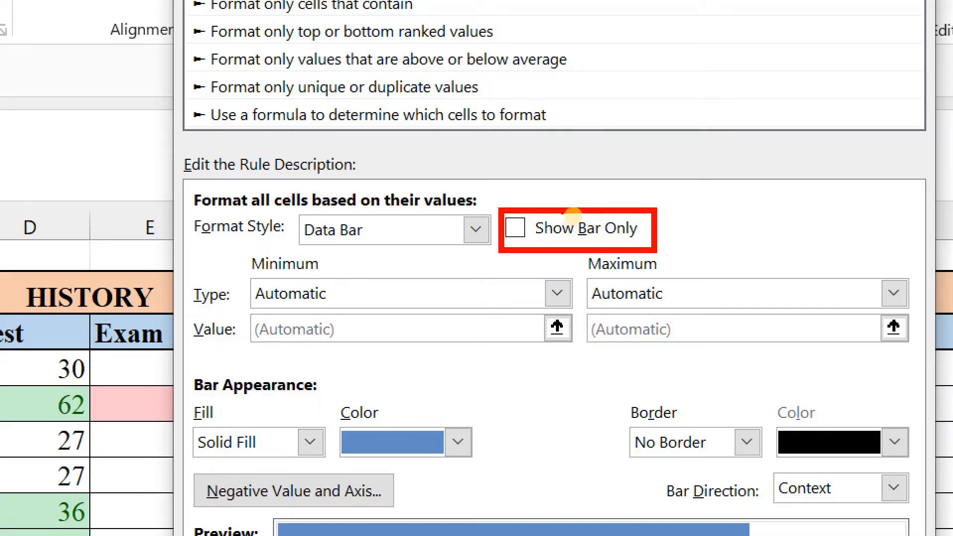
{"action": "left_click", "coordinate": [559, 223]}
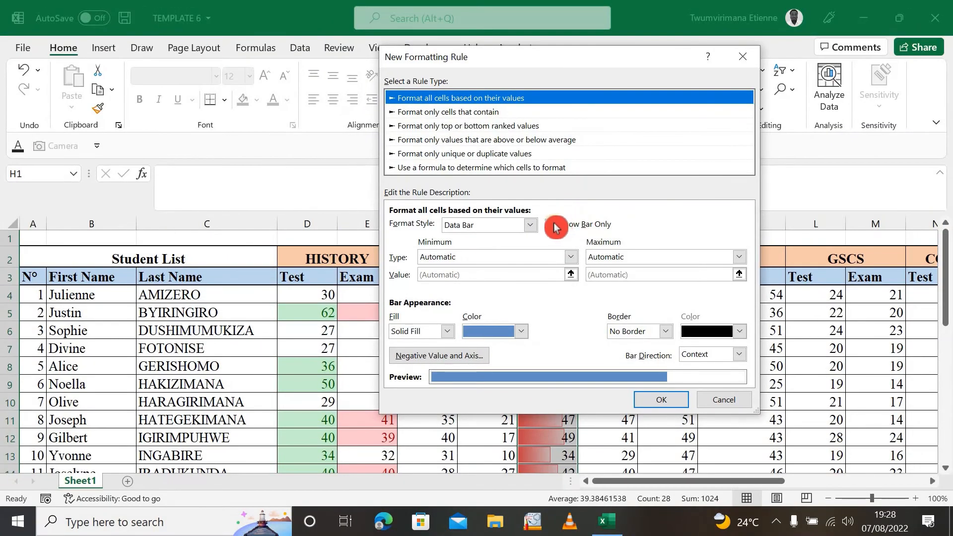
{"action": "left_click", "coordinate": [555, 226]}
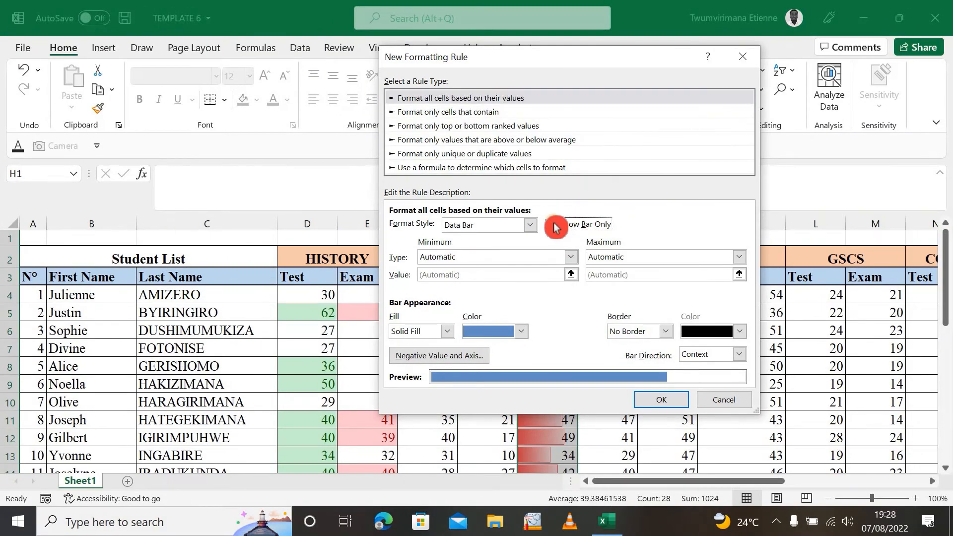
{"action": "left_click", "coordinate": [654, 409]}
{"action": "left_click", "coordinate": [558, 362]}
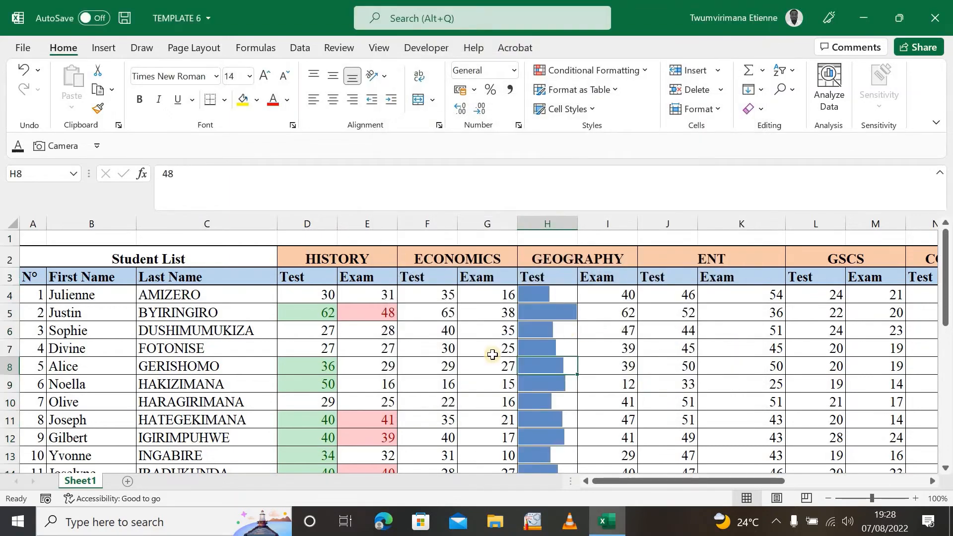
{"action": "scroll", "coordinate": [532, 316], "scroll_direction": "down", "scroll_amount": 5}
{"action": "scroll", "coordinate": [548, 313], "scroll_direction": "up", "scroll_amount": 5}
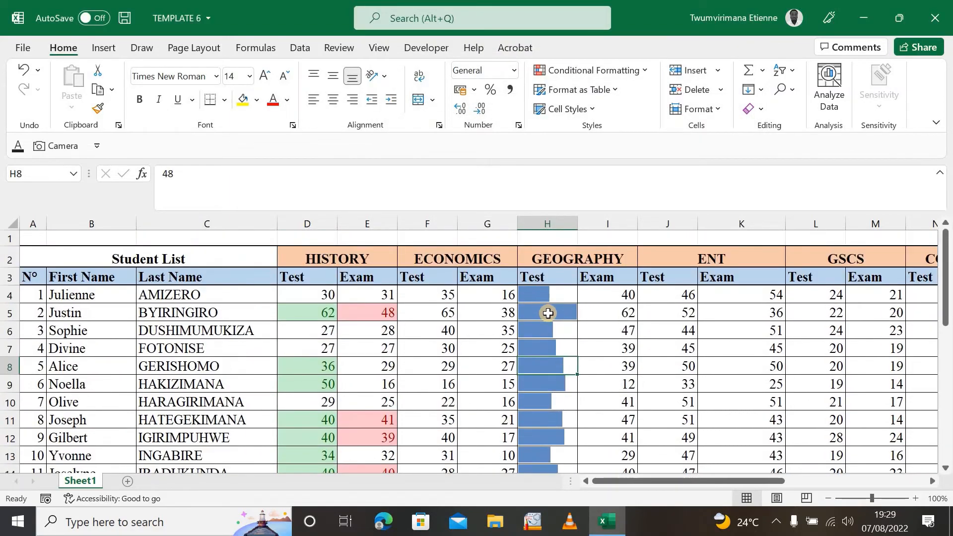
- Inspect the hidden marks behind the data bars in the Geography Test cells H6 and H8
{"action": "left_click", "coordinate": [568, 330]}
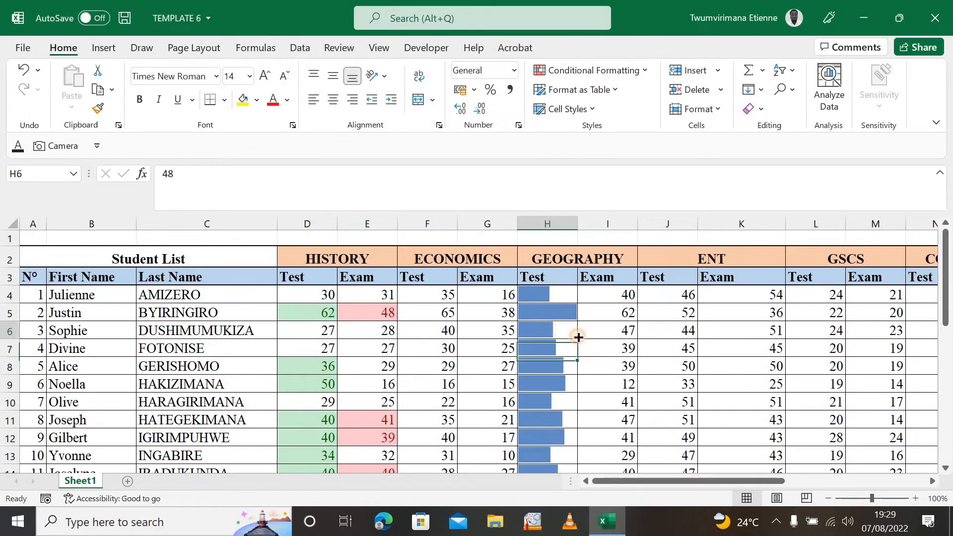
{"action": "left_click", "coordinate": [560, 364]}
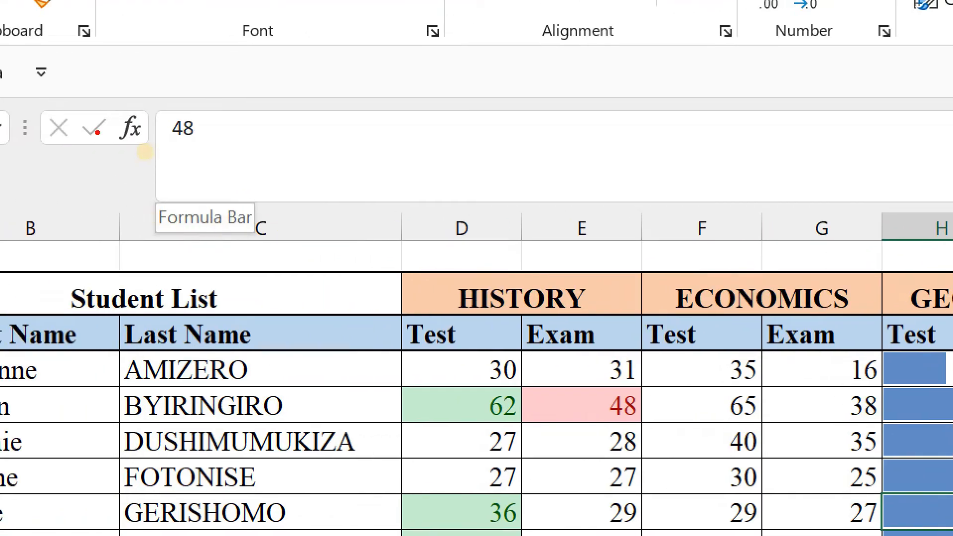
{"action": "left_click_drag", "start_coordinate": [153, 112], "coordinate": [221, 154]}
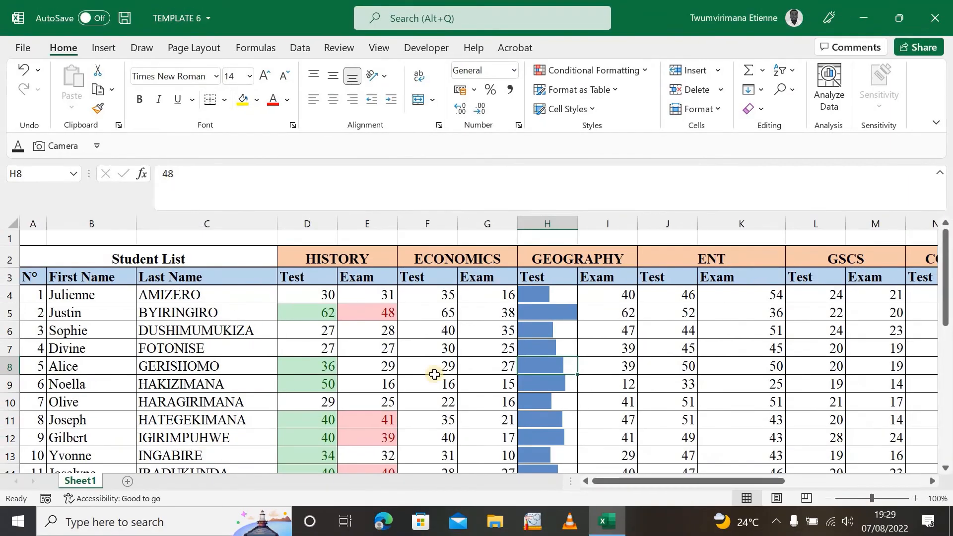
{"action": "left_click", "coordinate": [905, 434]}
- Add another custom data bar rule to the Geography Test column with solid blue fill and Show Bar Only turned off
{"action": "left_click", "coordinate": [538, 223]}
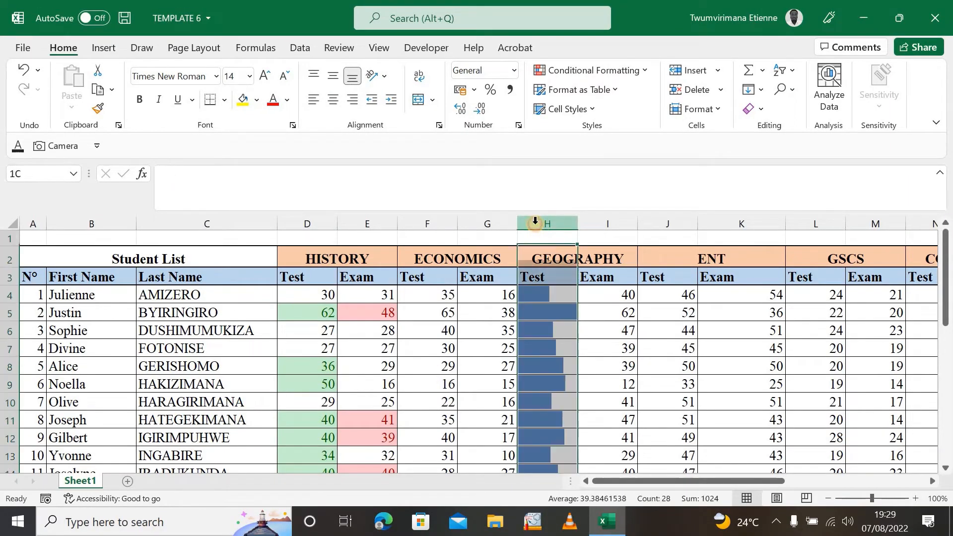
{"action": "left_click", "coordinate": [644, 74]}
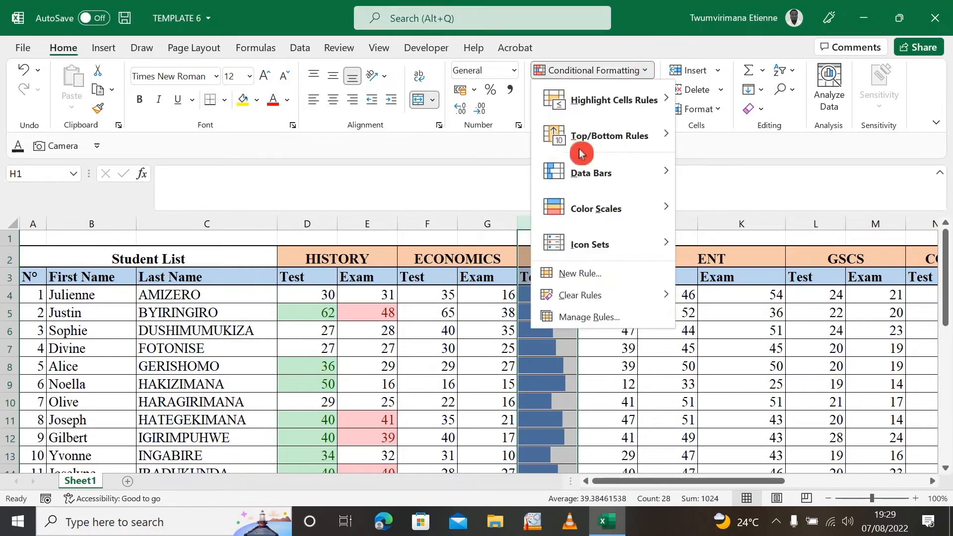
{"action": "mouse_move", "coordinate": [608, 180]}
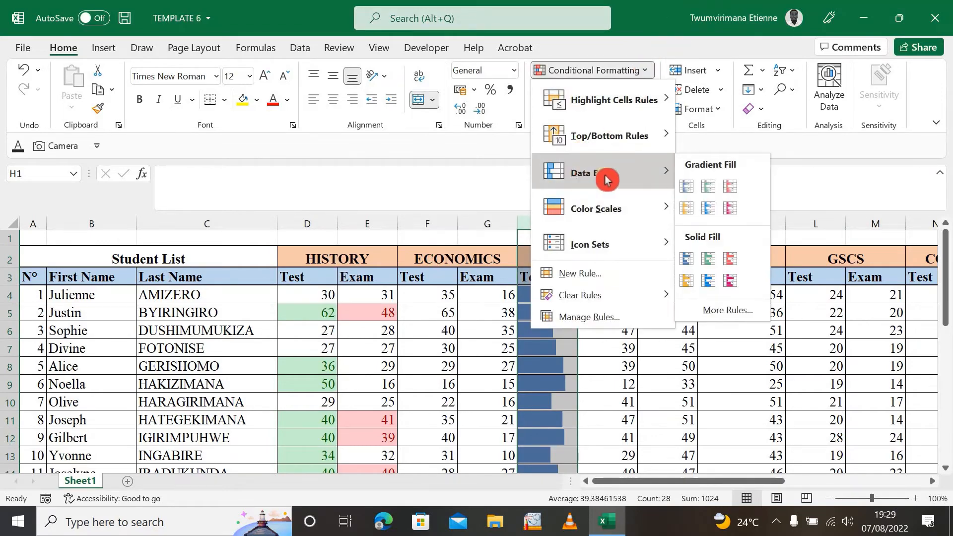
{"action": "left_click", "coordinate": [708, 312]}
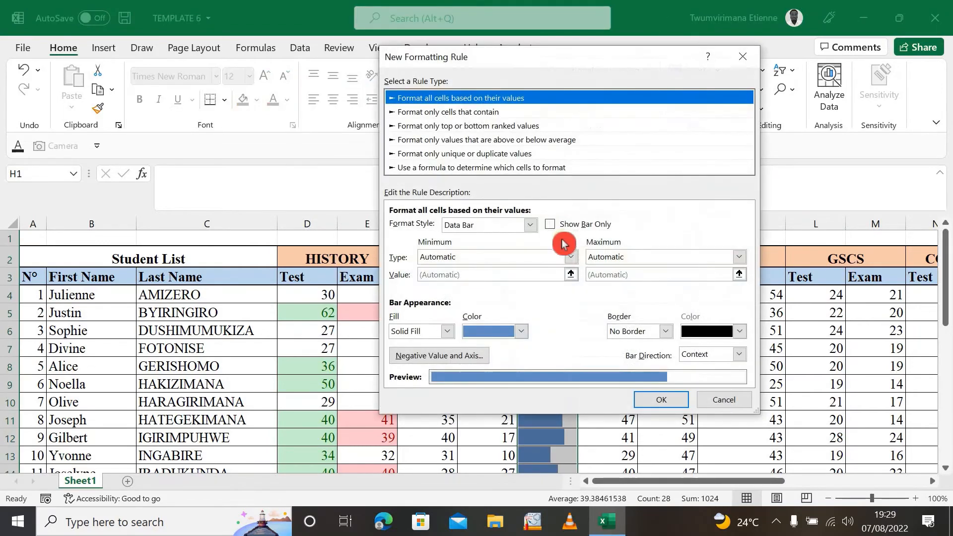
{"action": "left_click", "coordinate": [552, 228]}
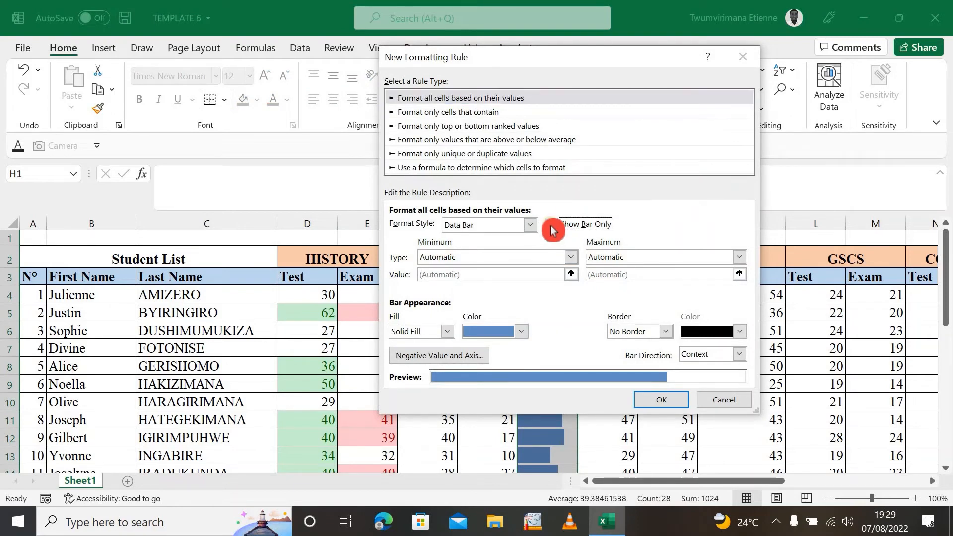
{"action": "left_click", "coordinate": [670, 401]}
{"action": "left_click", "coordinate": [555, 313]}
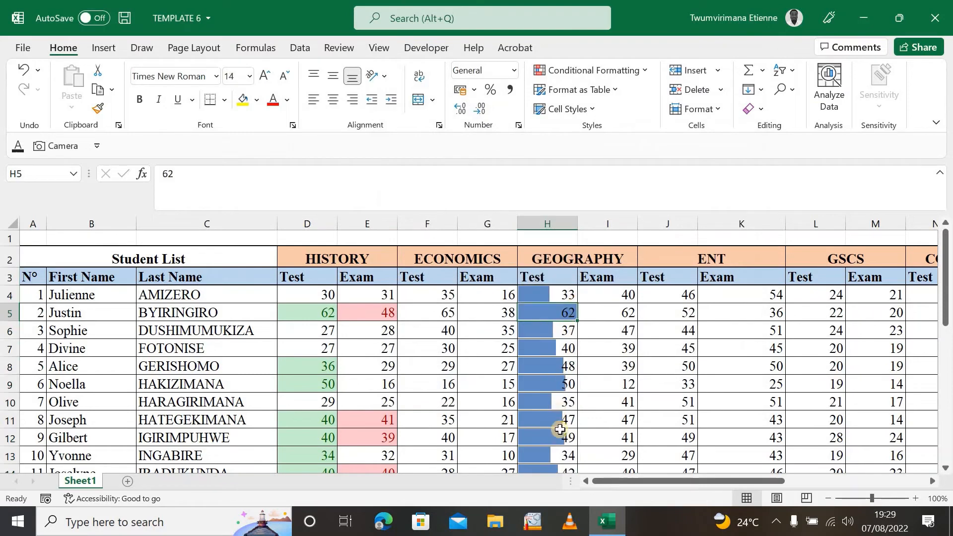
- Apply the two-color yellow-green color scale, with green for low marks, to the ENT Test column and check the shading down the column
{"action": "left_click", "coordinate": [664, 224]}
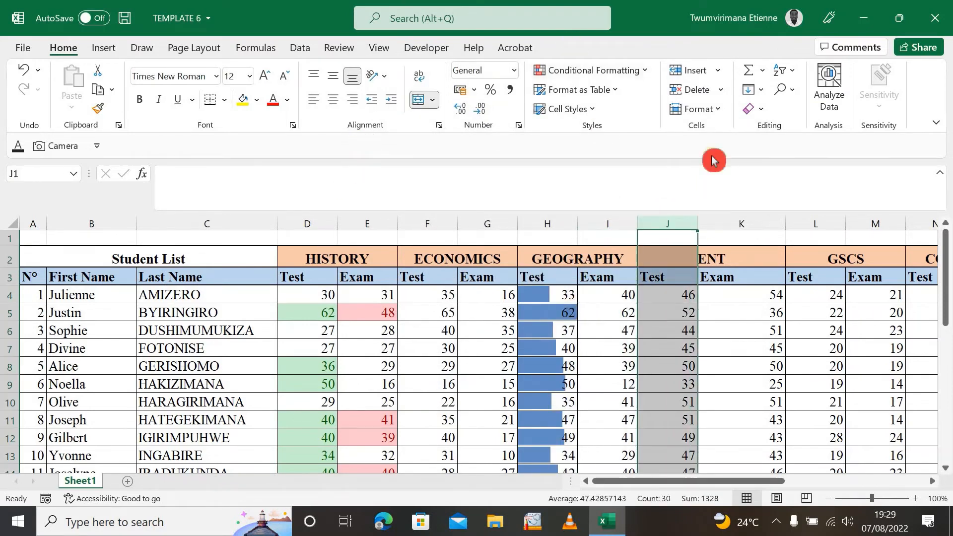
{"action": "left_click", "coordinate": [645, 71]}
{"action": "mouse_move", "coordinate": [578, 212]}
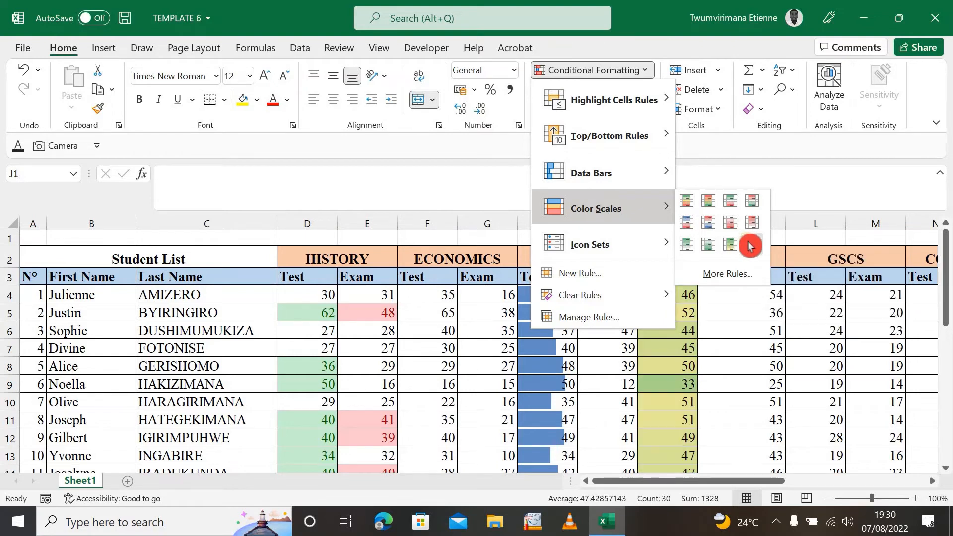
{"action": "left_click", "coordinate": [749, 245]}
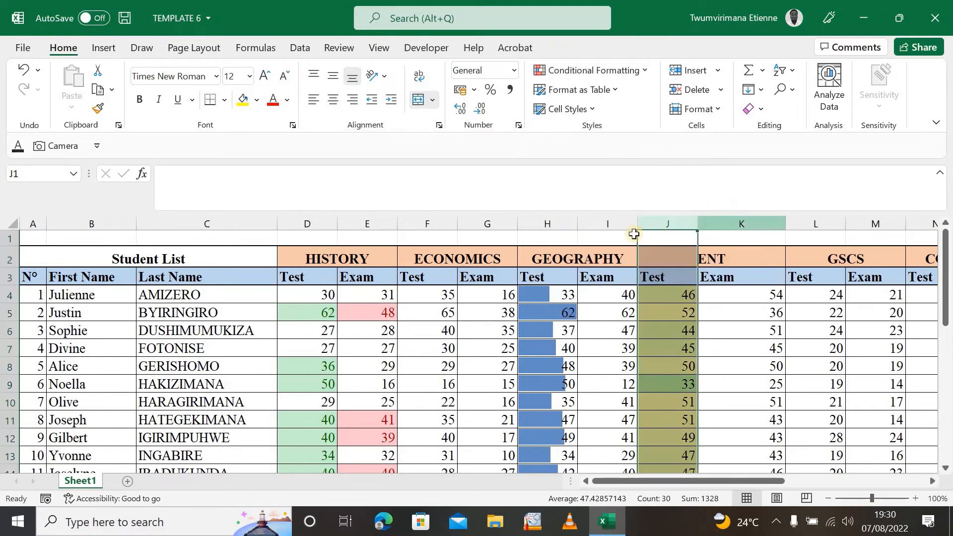
{"action": "left_click", "coordinate": [668, 313]}
{"action": "left_click", "coordinate": [754, 332]}
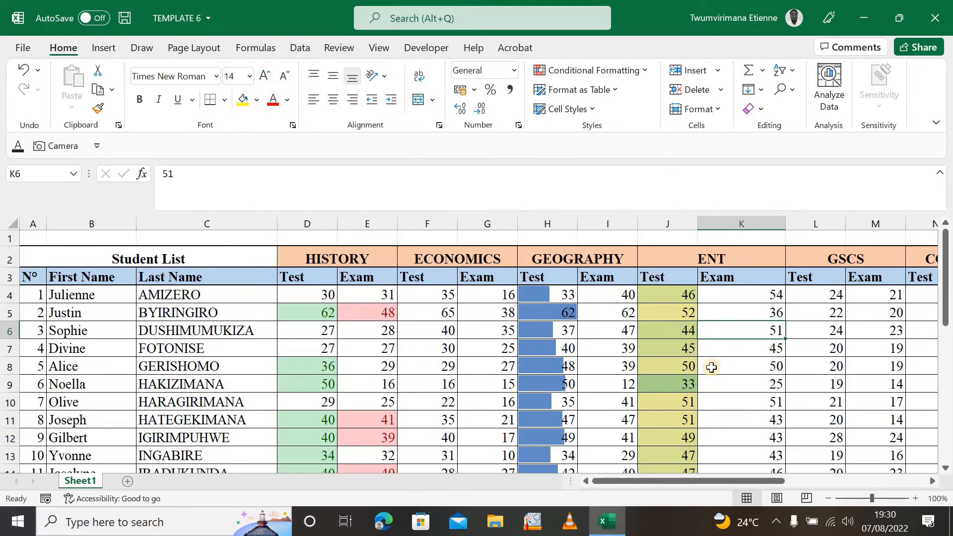
{"action": "scroll", "coordinate": [709, 360], "scroll_direction": "down", "scroll_amount": 10}
{"action": "scroll", "coordinate": [708, 358], "scroll_direction": "up", "scroll_amount": 10}
{"action": "left_click", "coordinate": [712, 383]}
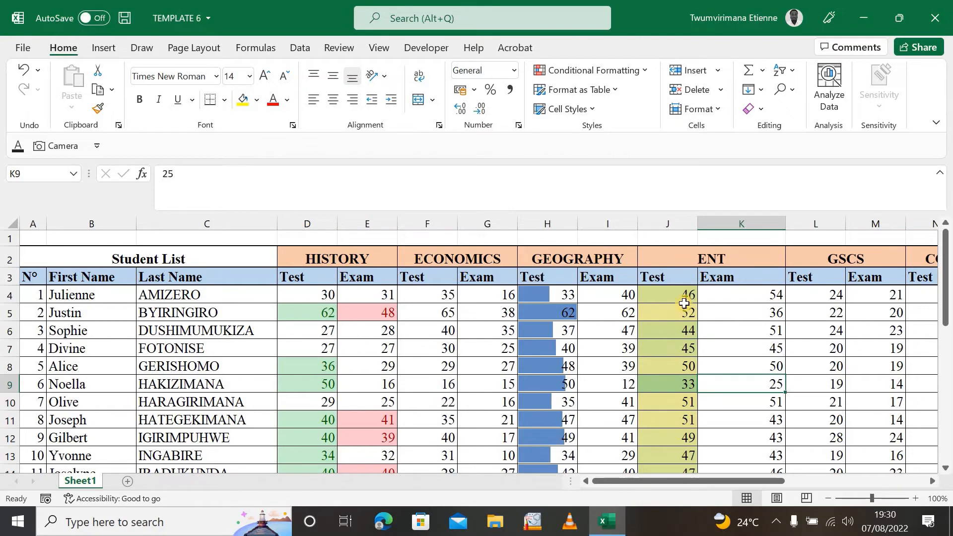
{"action": "scroll", "coordinate": [684, 303], "scroll_direction": "down", "scroll_amount": 5}
{"action": "scroll", "coordinate": [674, 311], "scroll_direction": "up", "scroll_amount": 5}
- Try a custom 2-Color Scale rule on the ENT Test column with Number as the minimum and maximum type, and cancel it
{"action": "left_click", "coordinate": [679, 225]}
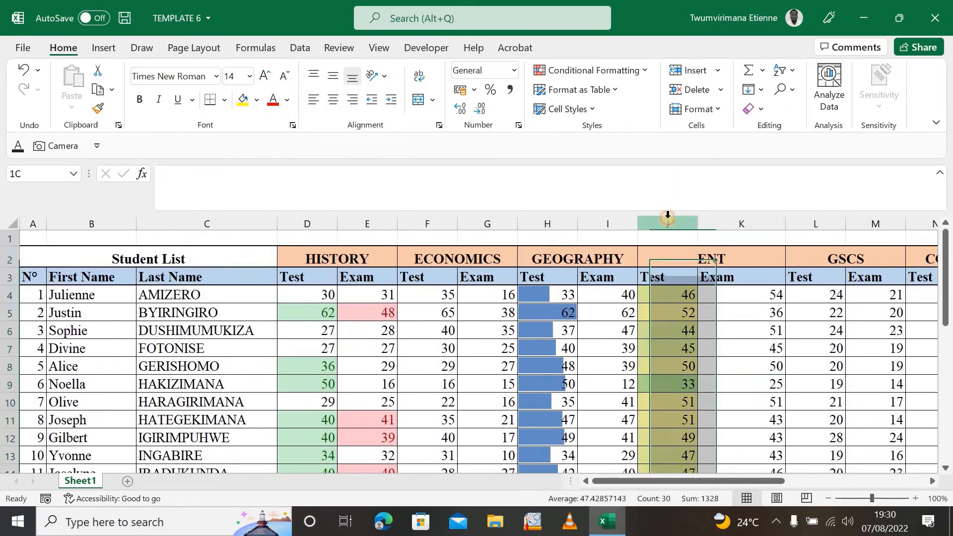
{"action": "left_click", "coordinate": [645, 72]}
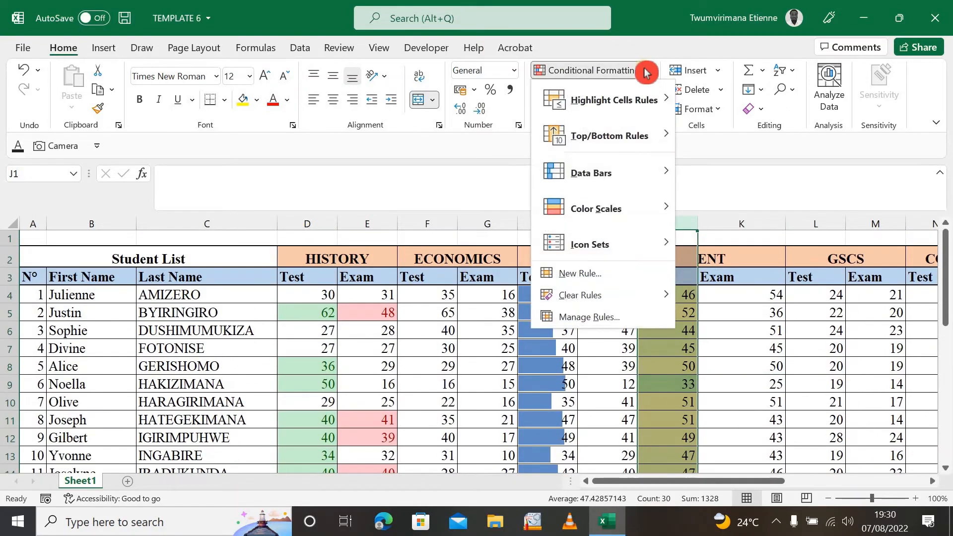
{"action": "mouse_move", "coordinate": [612, 161]}
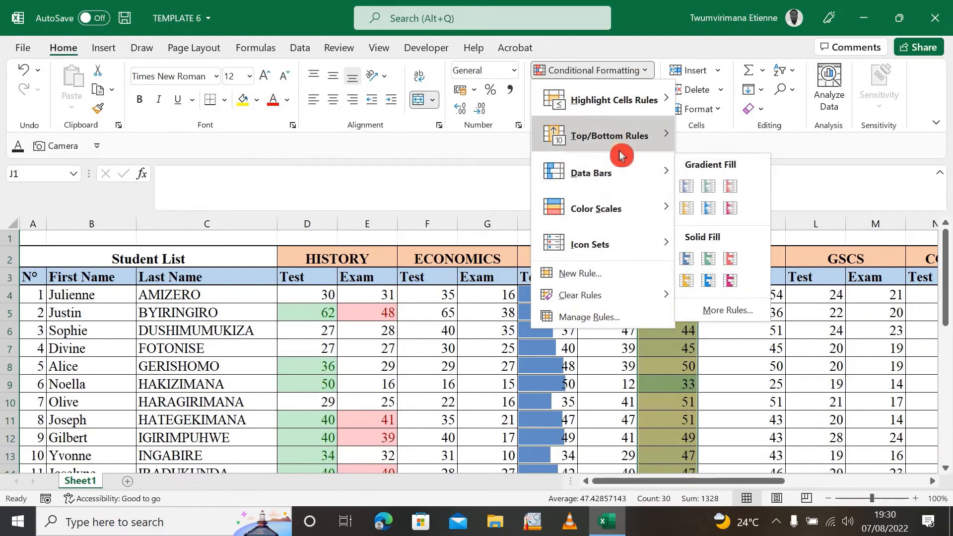
{"action": "mouse_move", "coordinate": [614, 207]}
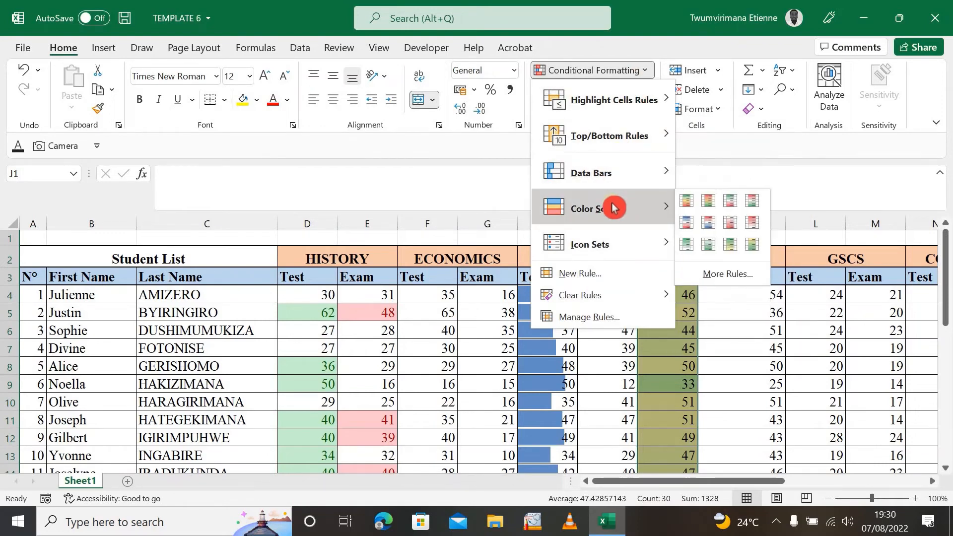
{"action": "left_click", "coordinate": [724, 274]}
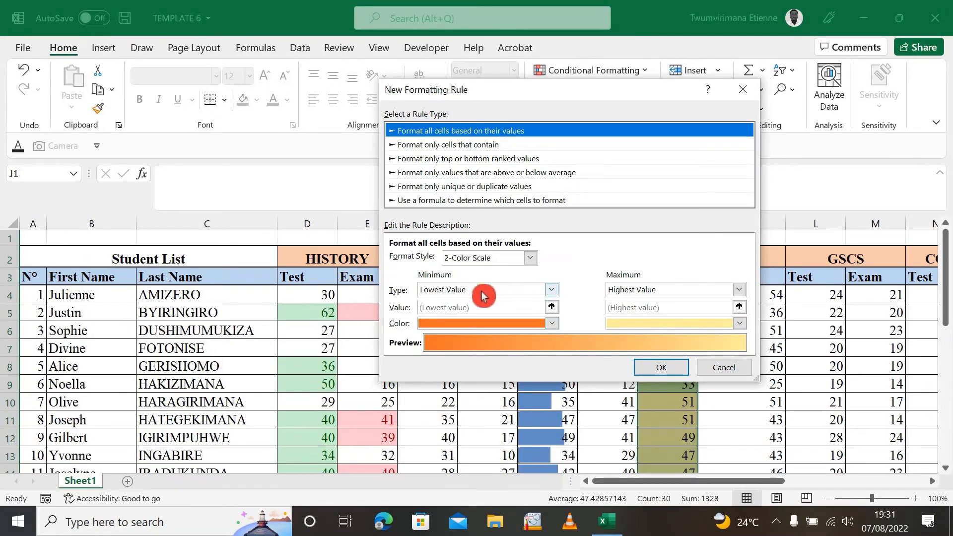
{"action": "left_click", "coordinate": [551, 291]}
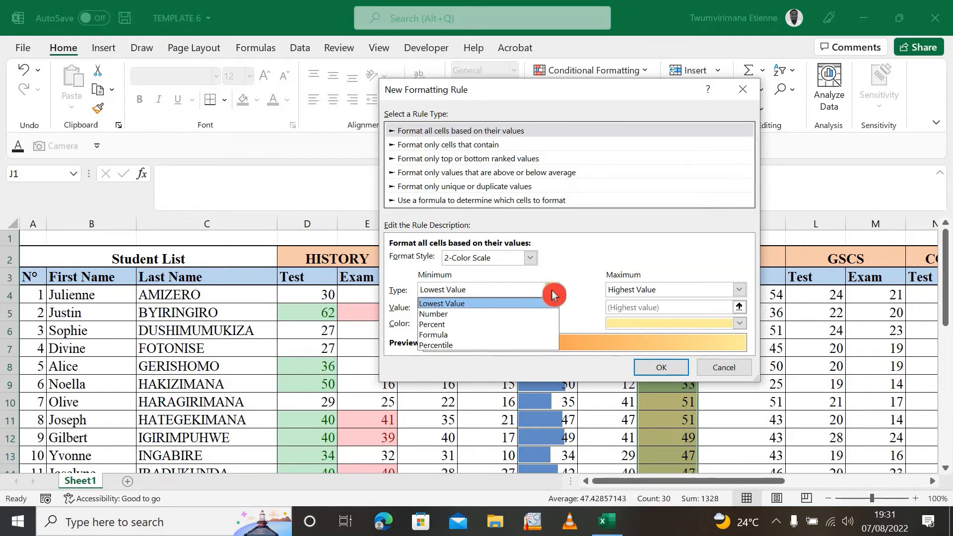
{"action": "left_click", "coordinate": [436, 314]}
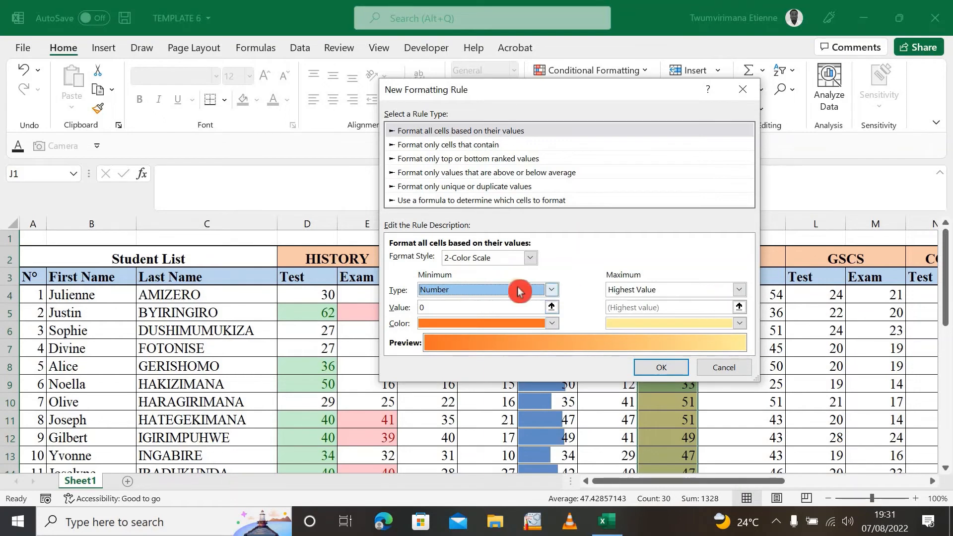
{"action": "left_click", "coordinate": [739, 289]}
{"action": "left_click", "coordinate": [667, 314]}
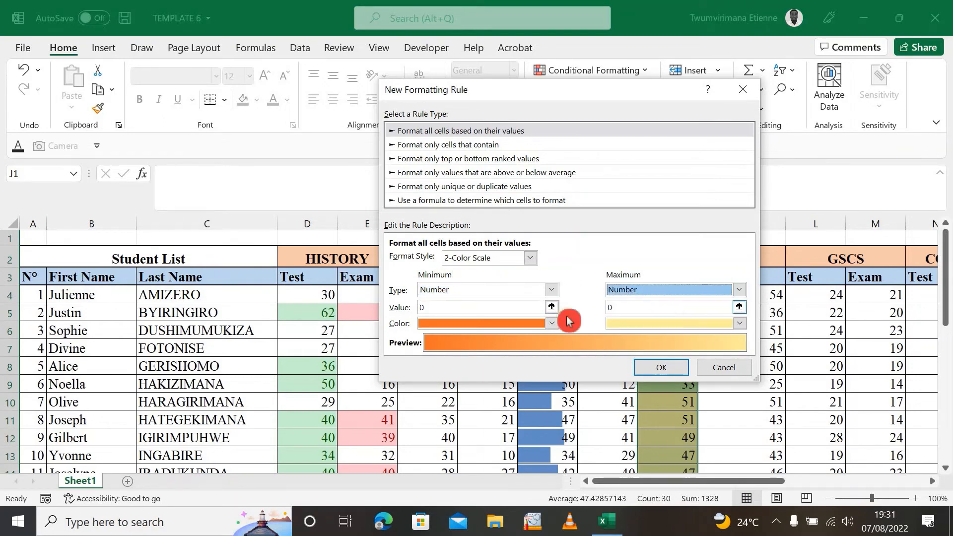
{"action": "left_click", "coordinate": [464, 308]}
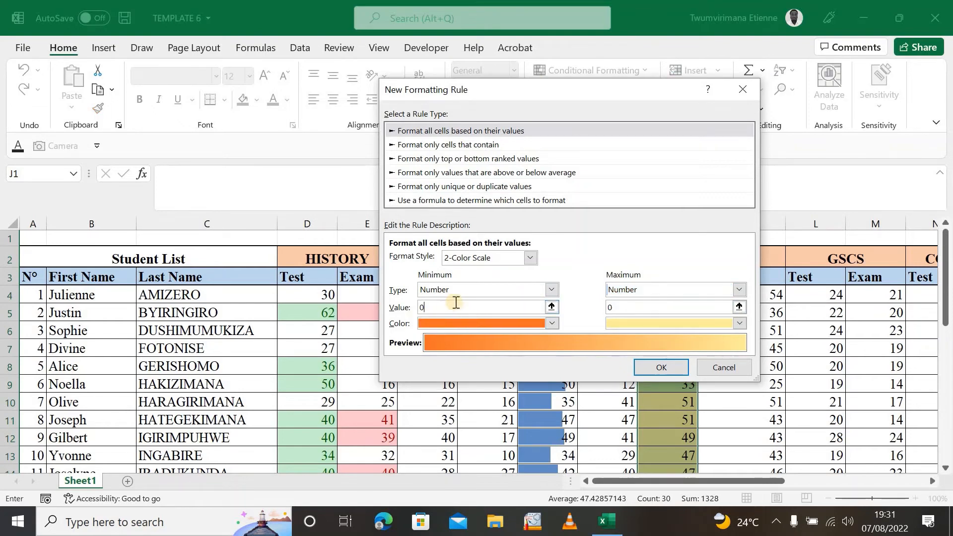
{"action": "left_click", "coordinate": [449, 306]}
{"action": "mouse_move", "coordinate": [449, 305]}
{"action": "left_mouse_down"}
{"action": "mouse_move", "coordinate": [428, 308]}
{"action": "mouse_move", "coordinate": [443, 320]}
{"action": "mouse_move", "coordinate": [424, 309]}
{"action": "left_mouse_up"}
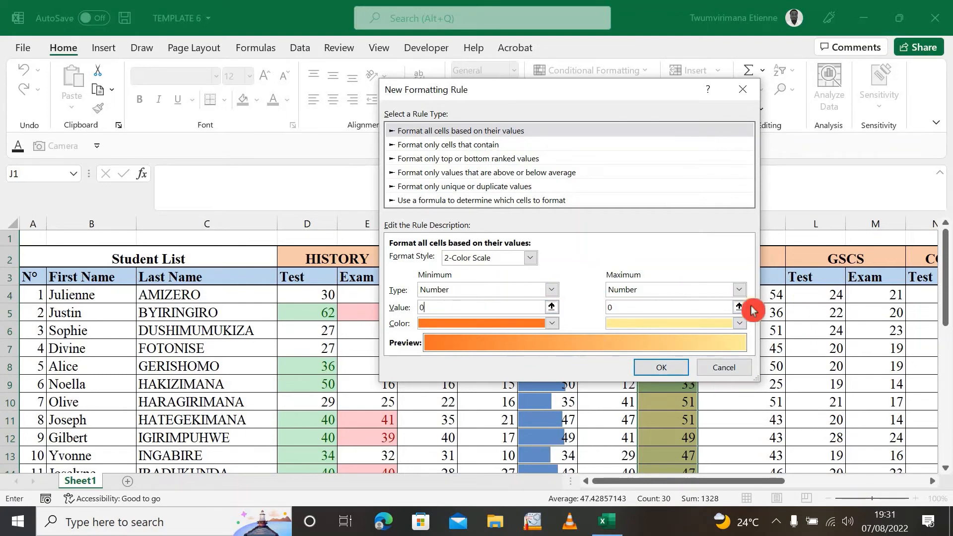
{"action": "left_click", "coordinate": [721, 370]}
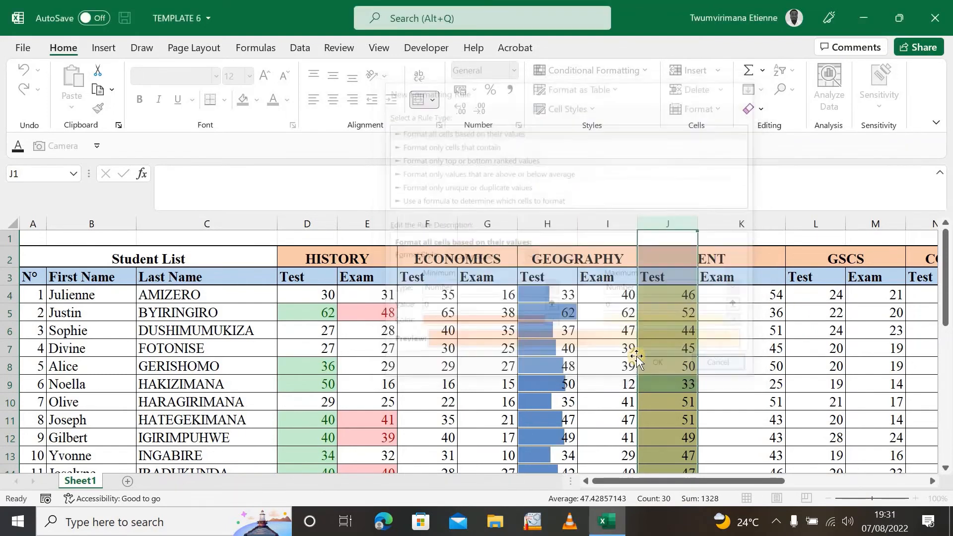
{"action": "left_click", "coordinate": [790, 350]}
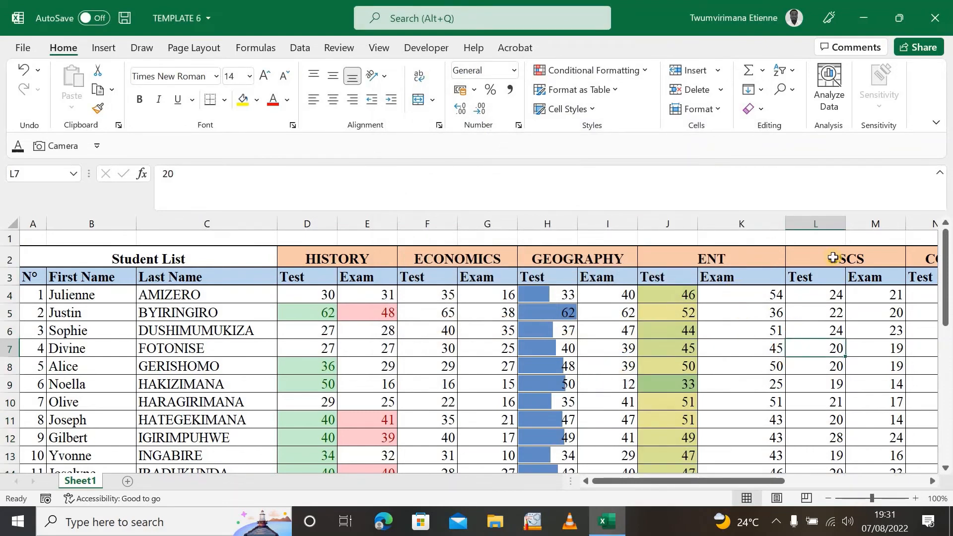
- Apply the colored five-arrow icon set to the ENT Exam column and check the icons down the column
{"action": "left_click_drag", "start_coordinate": [732, 483], "coordinate": [783, 486]}
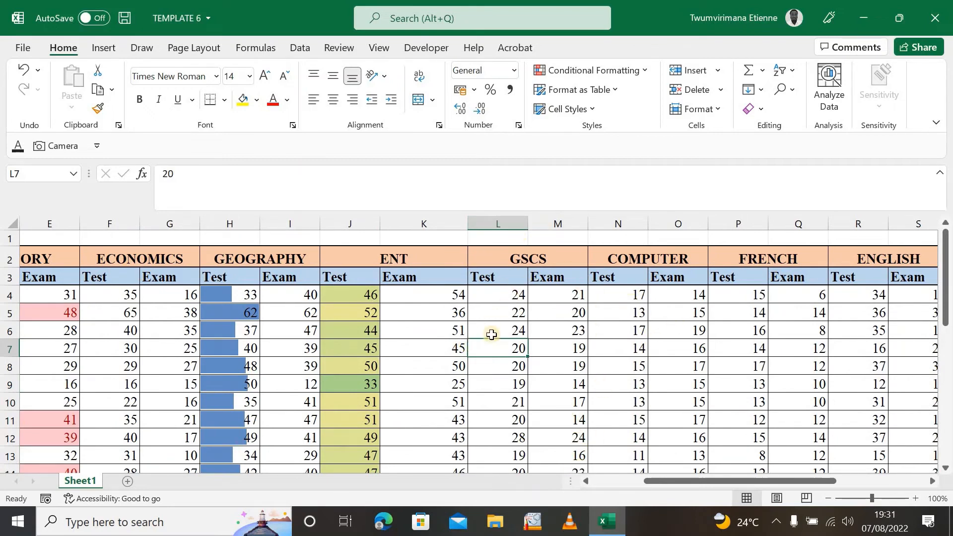
{"action": "left_click", "coordinate": [424, 218]}
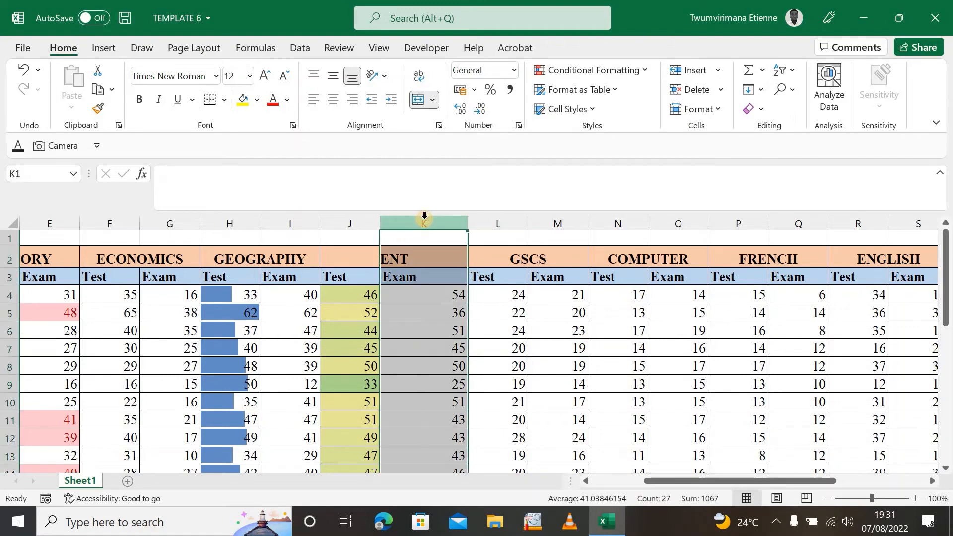
{"action": "left_click", "coordinate": [646, 70]}
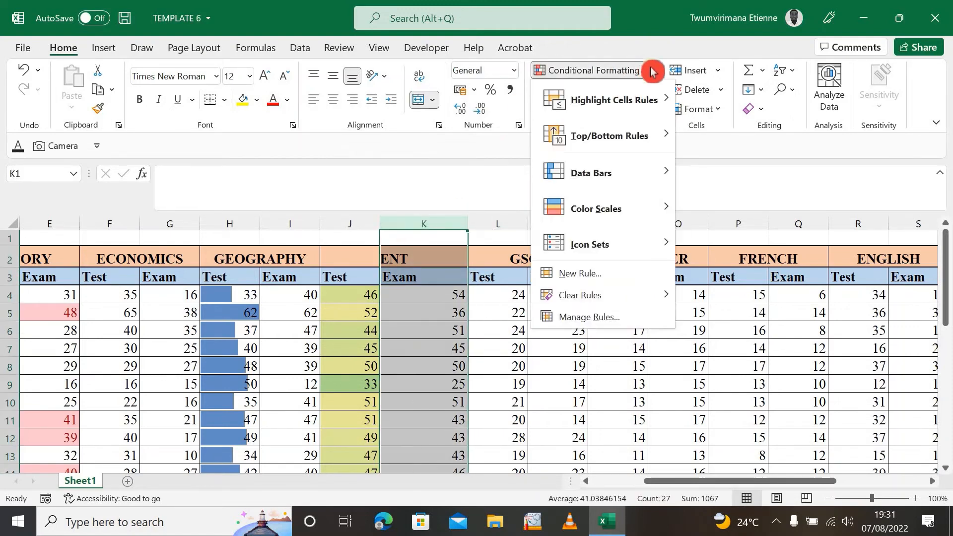
{"action": "mouse_move", "coordinate": [648, 100]}
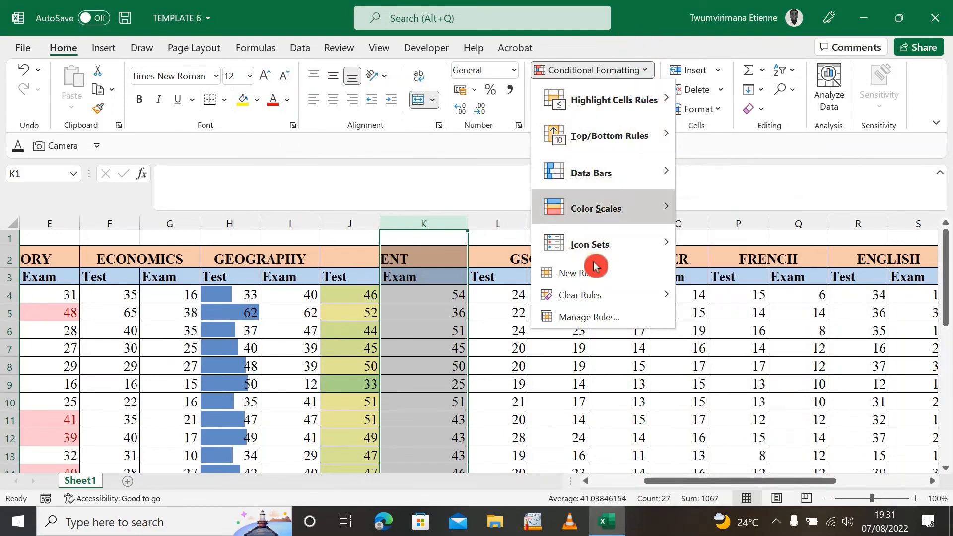
{"action": "mouse_move", "coordinate": [597, 252]}
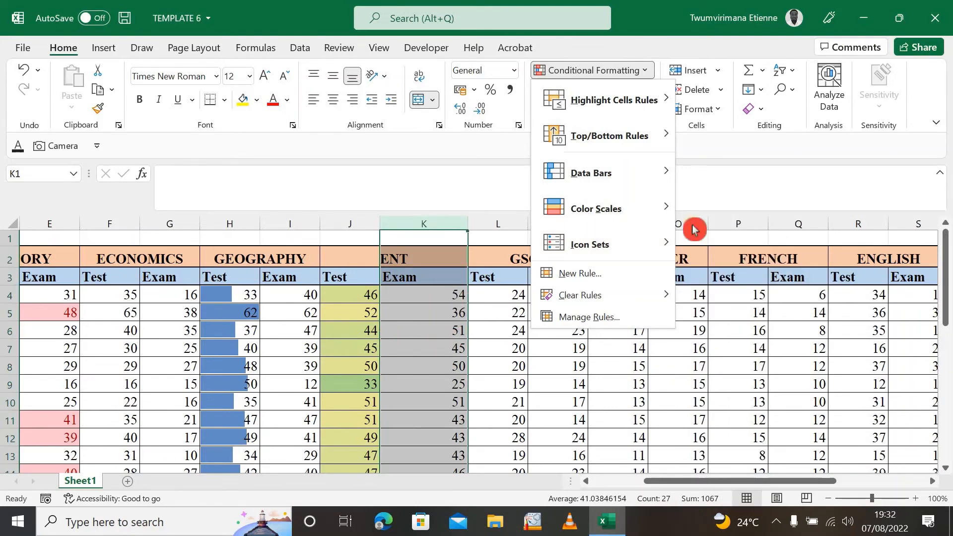
{"action": "mouse_move", "coordinate": [667, 244]}
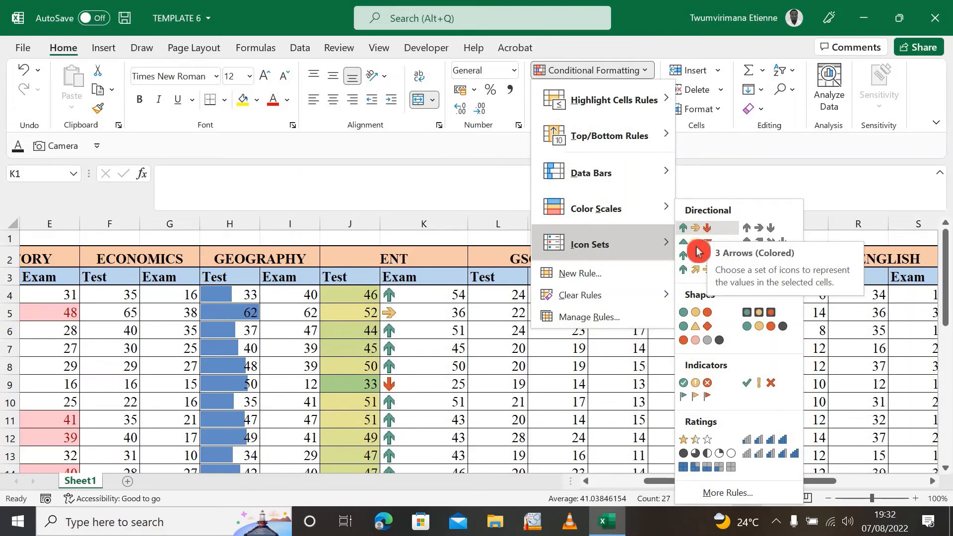
{"action": "left_click", "coordinate": [699, 272]}
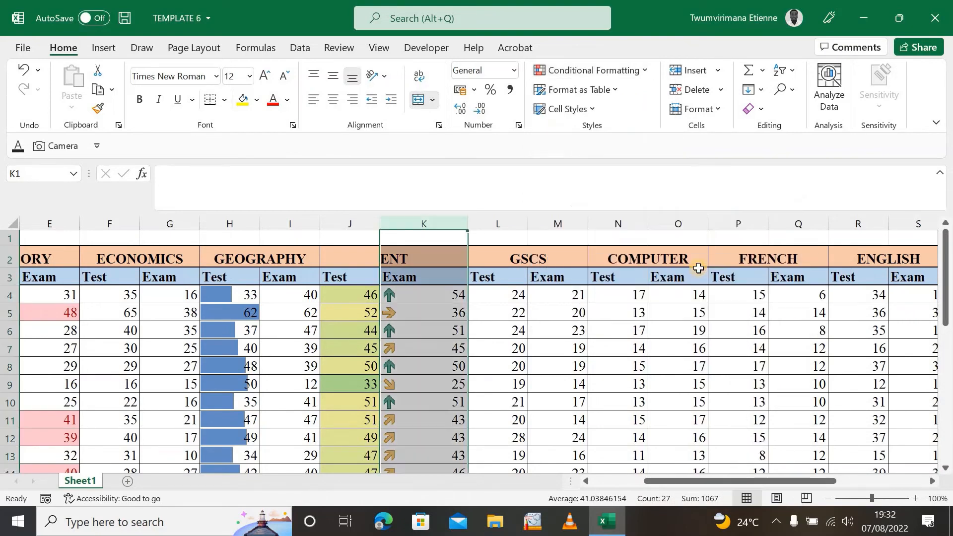
{"action": "left_click", "coordinate": [431, 371]}
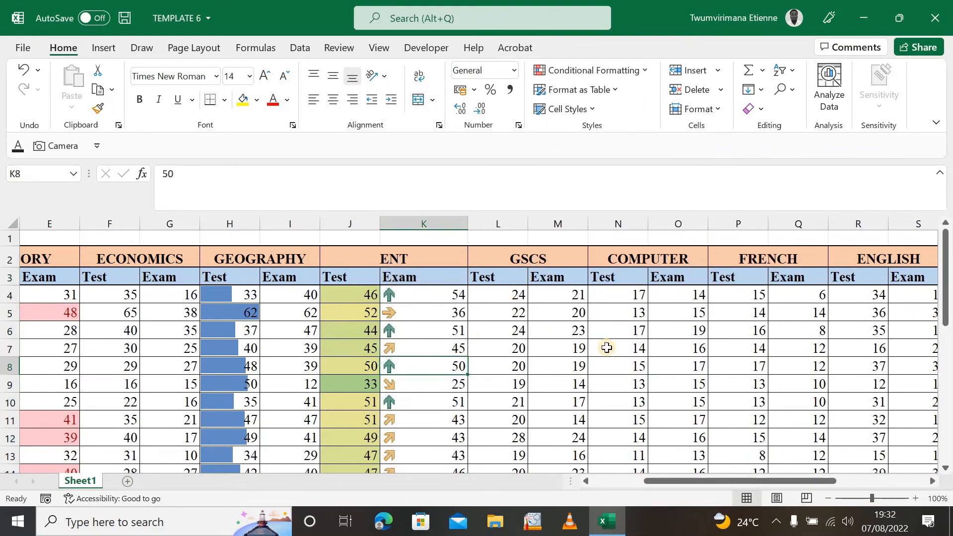
{"action": "scroll", "coordinate": [607, 347], "scroll_direction": "down", "scroll_amount": 5}
{"action": "scroll", "coordinate": [606, 347], "scroll_direction": "up", "scroll_amount": 5}
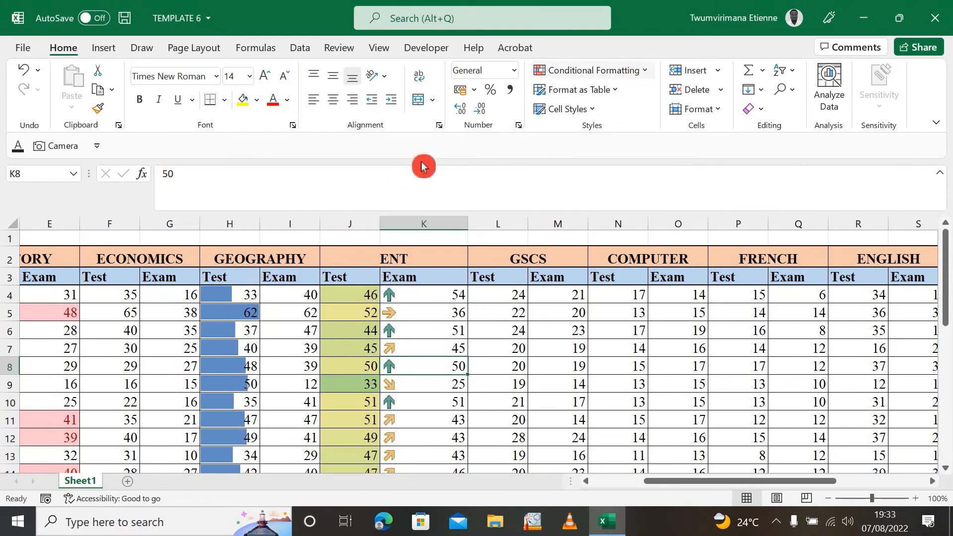
- Start a custom icon set rule on the ENT Test column with the colored four-arrow icon style
{"action": "left_click", "coordinate": [362, 220]}
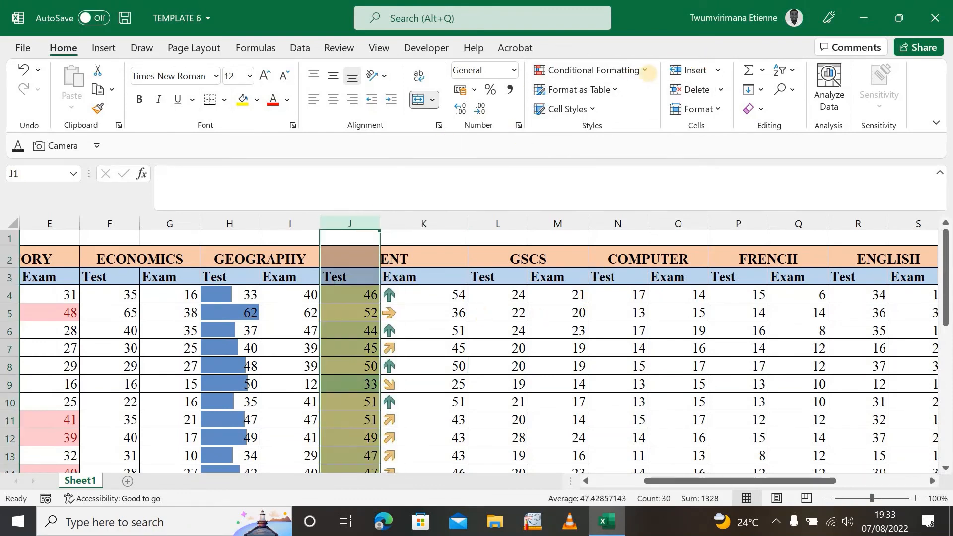
{"action": "left_click", "coordinate": [645, 71]}
{"action": "mouse_move", "coordinate": [649, 244]}
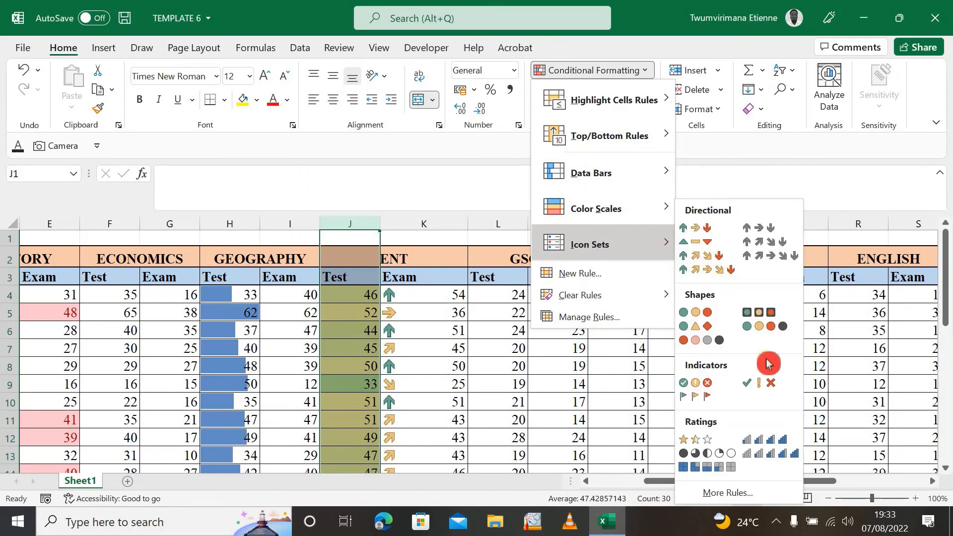
{"action": "left_click", "coordinate": [720, 494]}
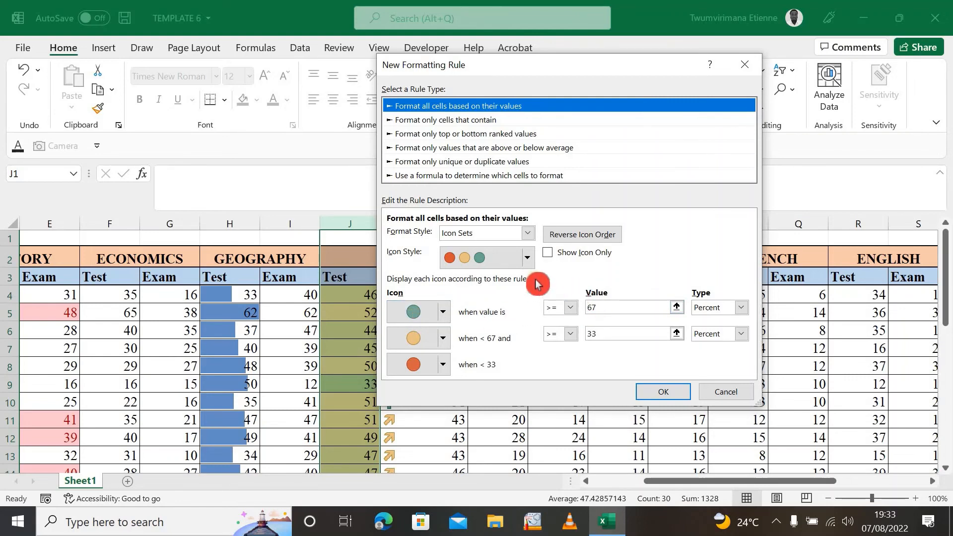
{"action": "left_click", "coordinate": [527, 261]}
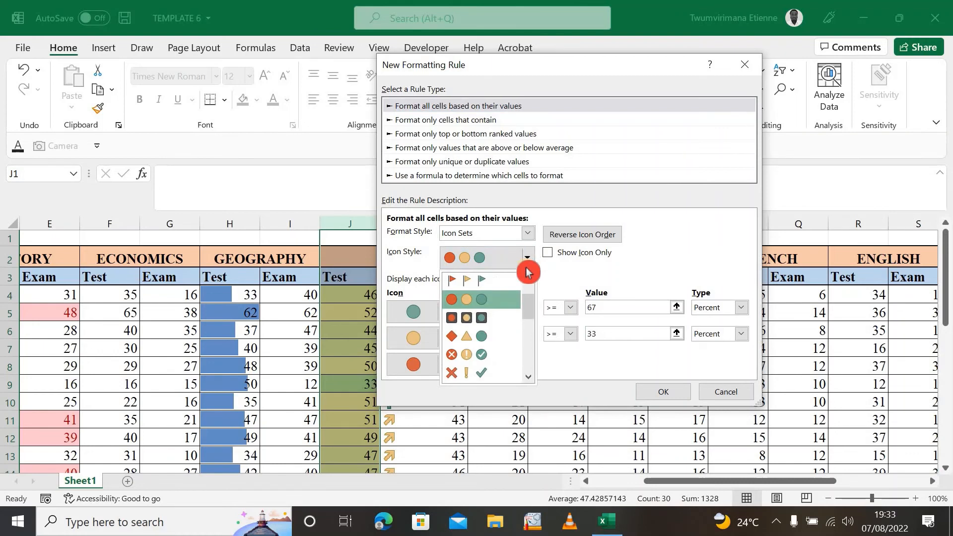
{"action": "left_click_drag", "start_coordinate": [528, 308], "coordinate": [527, 335]}
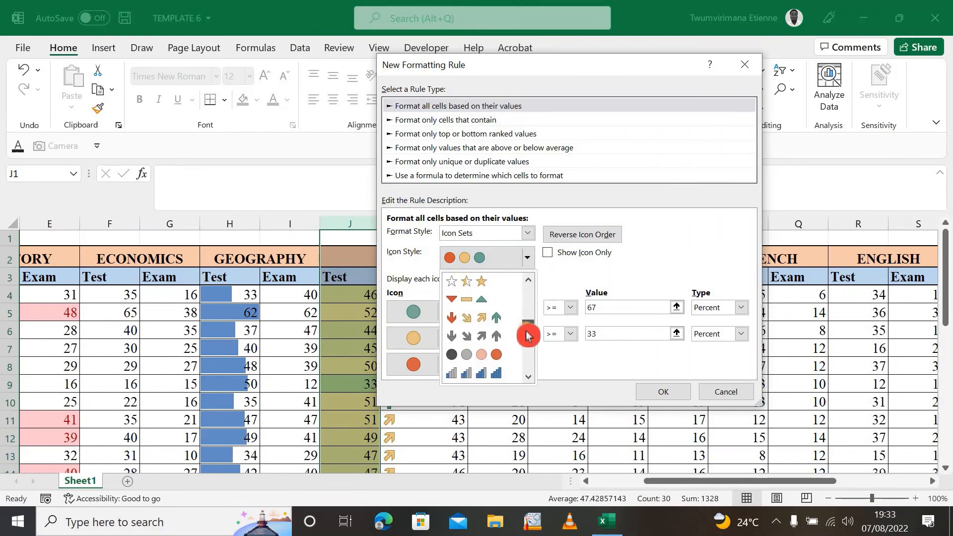
{"action": "left_click", "coordinate": [498, 321]}
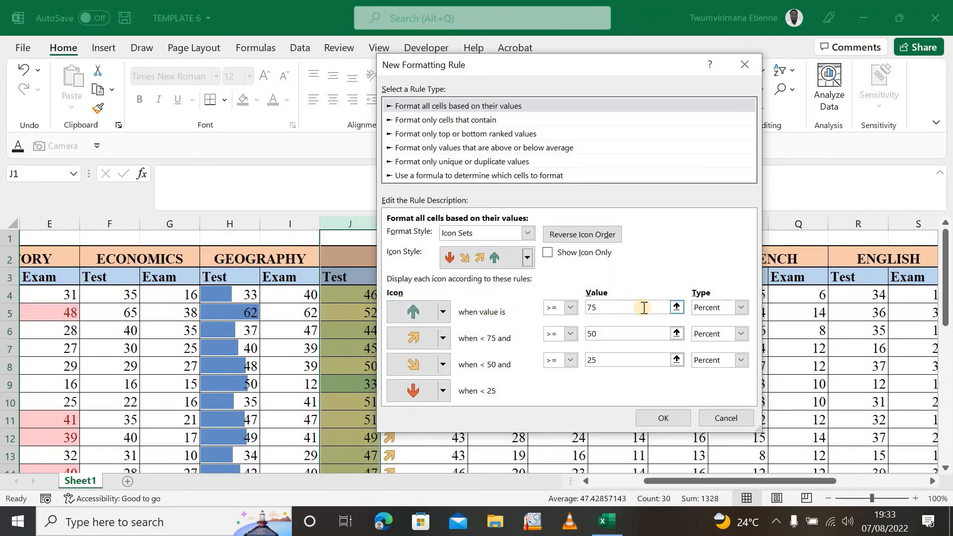
- Try Number as the value type for the green up arrow, and set it back to Percent
{"action": "left_click", "coordinate": [728, 312]}
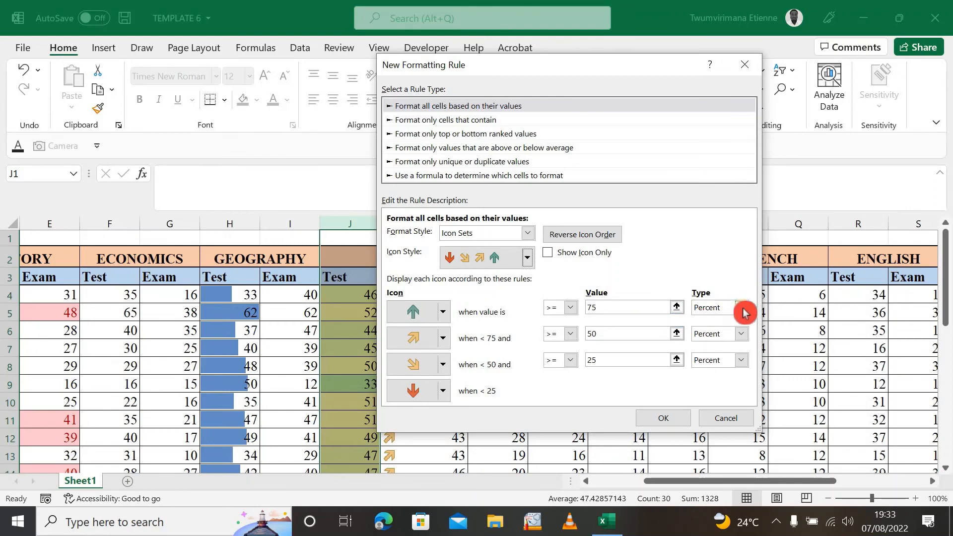
{"action": "left_click", "coordinate": [745, 312]}
{"action": "left_click", "coordinate": [722, 320]}
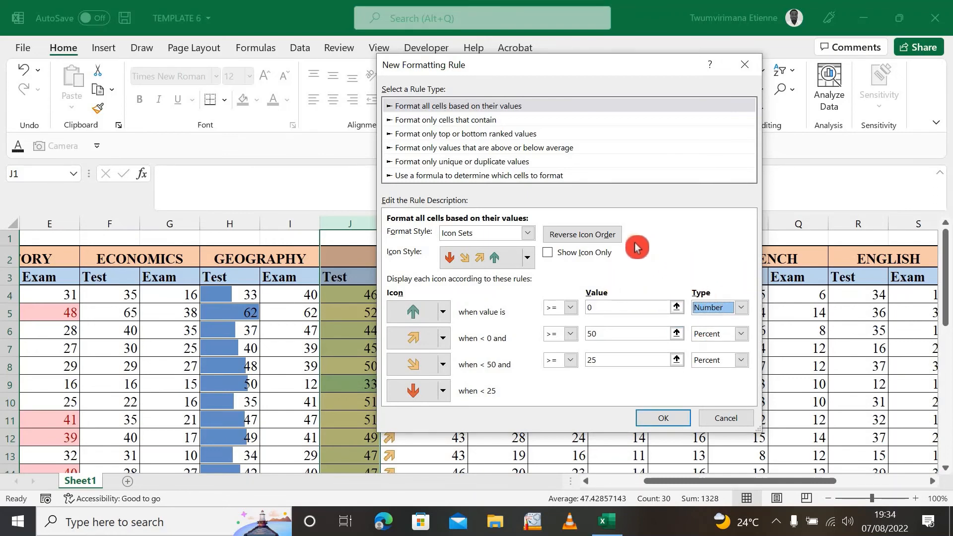
{"action": "left_click", "coordinate": [741, 316]}
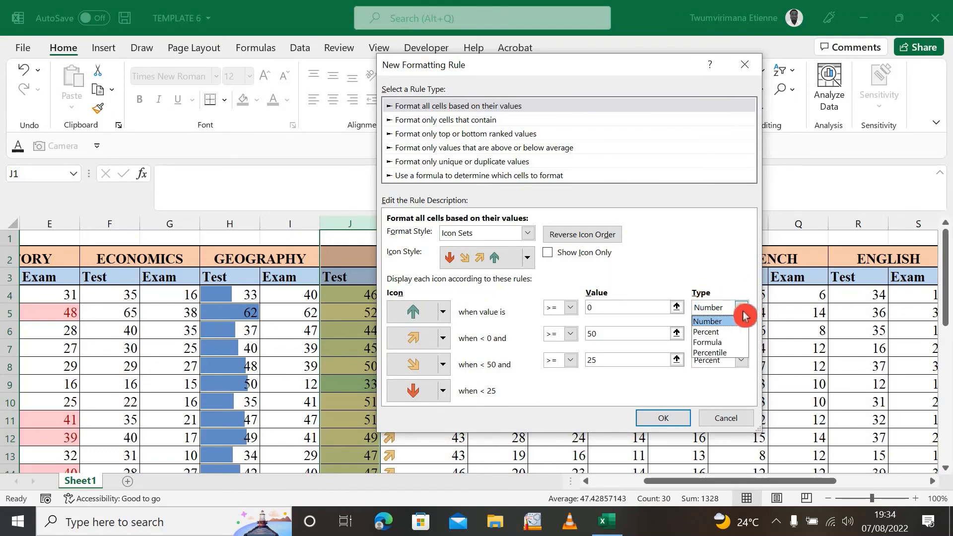
{"action": "left_click", "coordinate": [724, 334]}
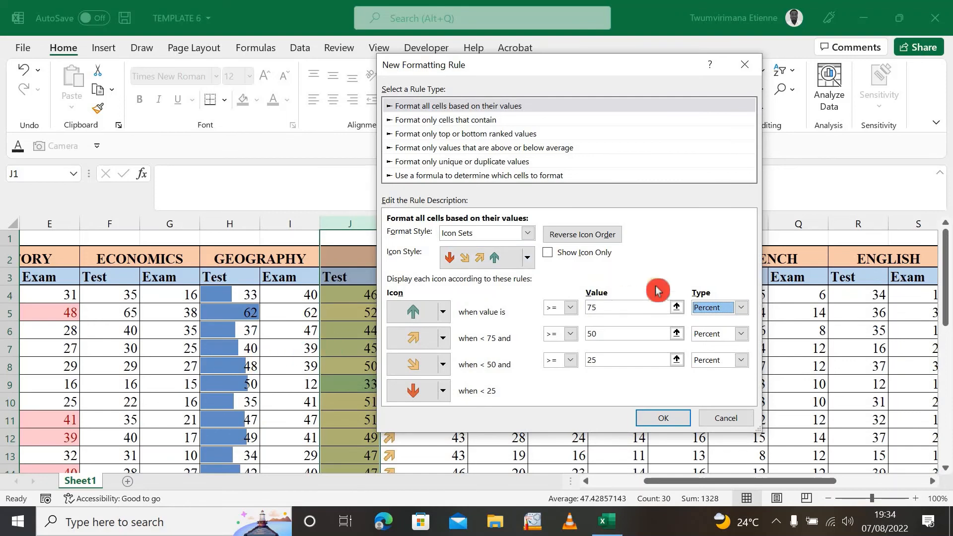
- Clear the green up arrow's threshold value and cancel the new icon set rule
{"action": "left_click", "coordinate": [617, 309]}
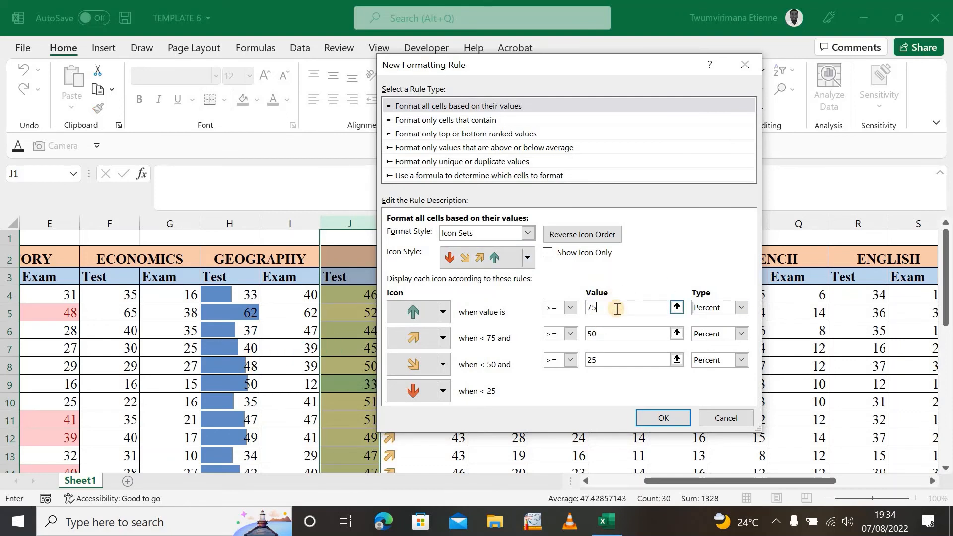
{"action": "left_click", "coordinate": [578, 307]}
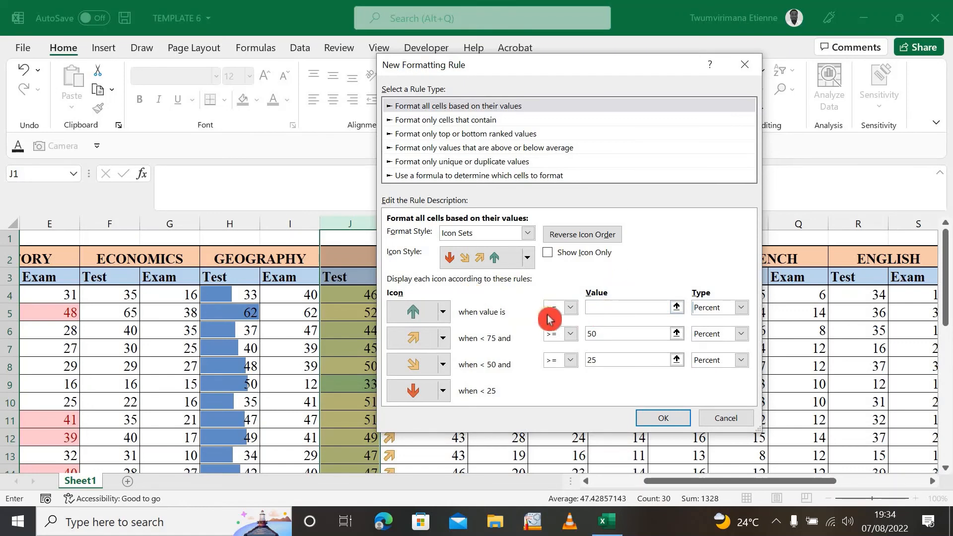
{"action": "left_click", "coordinate": [607, 311]}
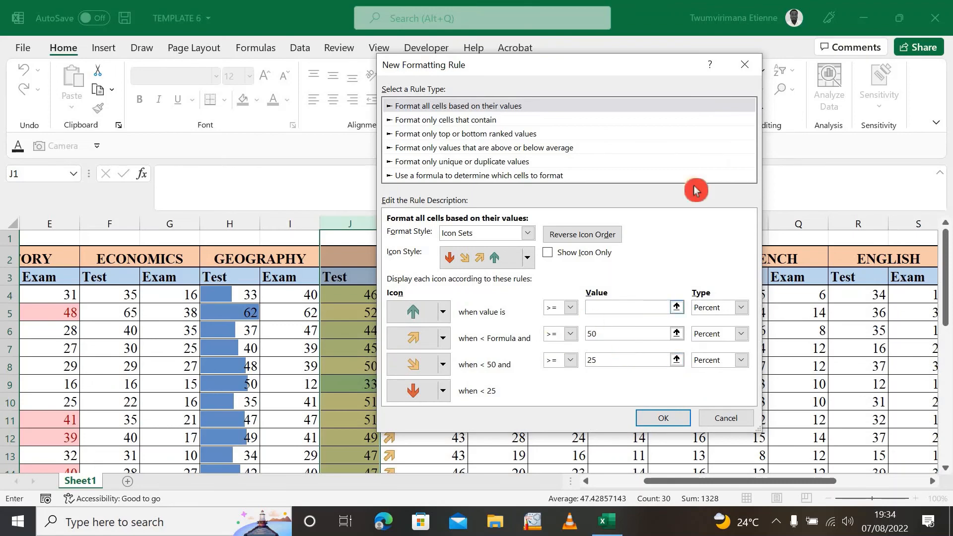
{"action": "left_click", "coordinate": [732, 419]}
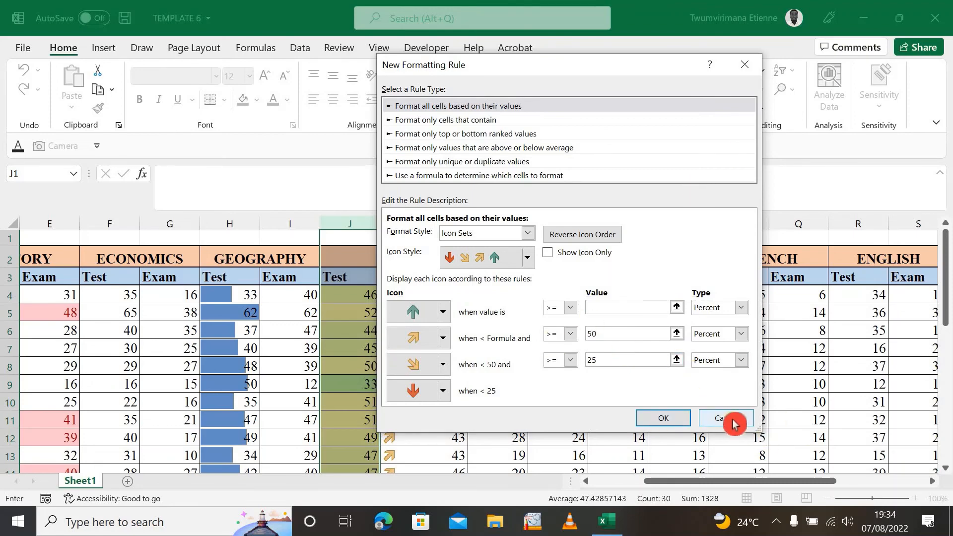
{"action": "left_click", "coordinate": [570, 400]}
{"action": "scroll", "coordinate": [509, 379], "scroll_direction": "down", "scroll_amount": 5}
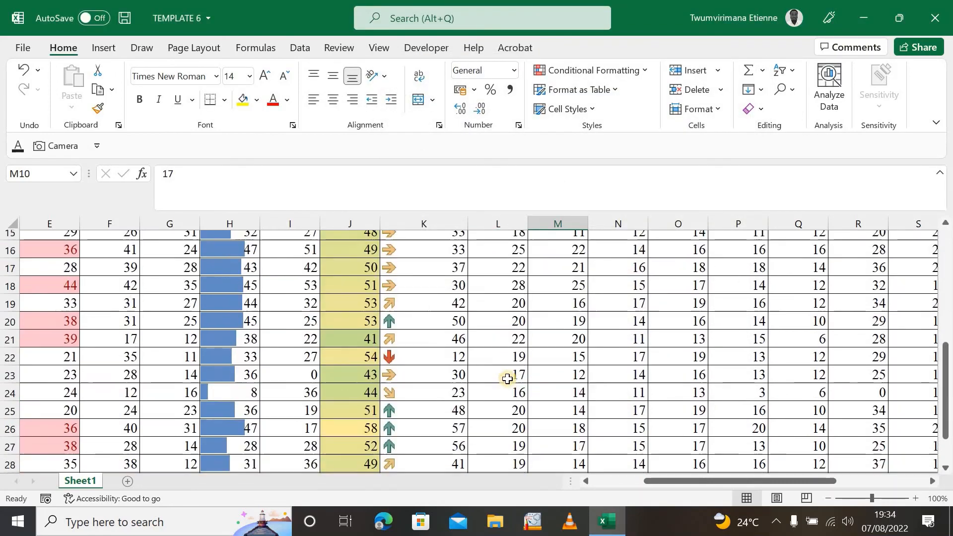
{"action": "scroll", "coordinate": [507, 379], "scroll_direction": "up", "scroll_amount": 5}
{"action": "left_click", "coordinate": [436, 326]}
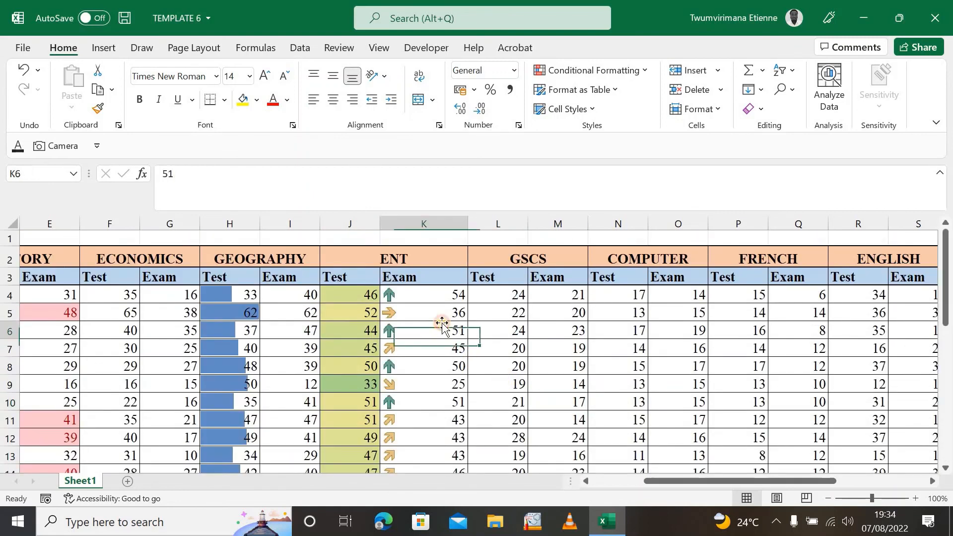
{"action": "left_click", "coordinate": [441, 294]}
- Examine the icon thresholds and value types of the ENT Exam column's existing icon set rule, and close it without editing
{"action": "left_click", "coordinate": [429, 223]}
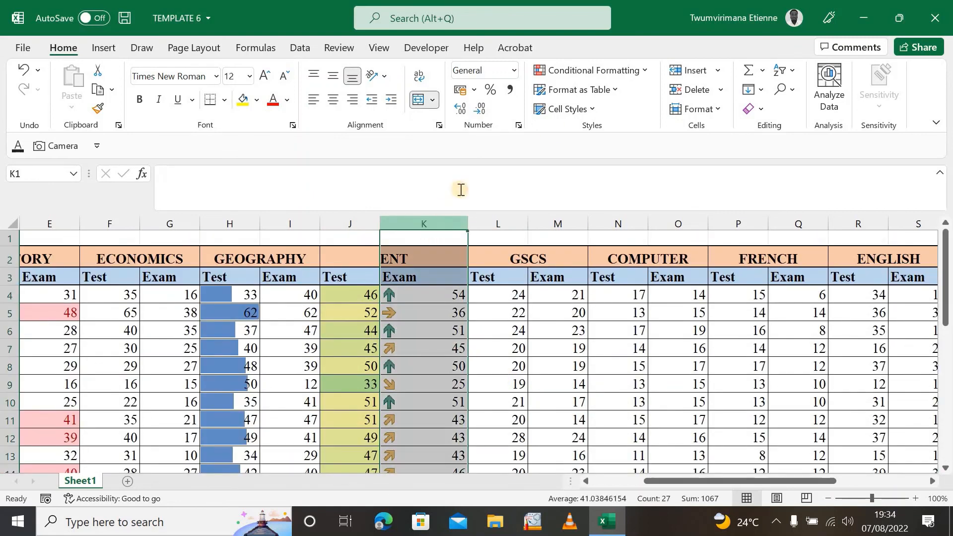
{"action": "left_click", "coordinate": [651, 77]}
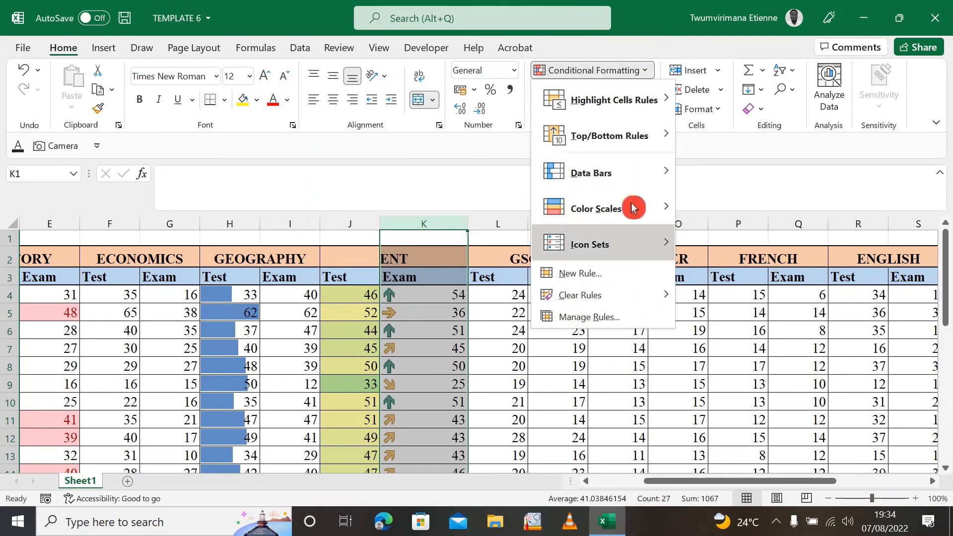
{"action": "mouse_move", "coordinate": [595, 241]}
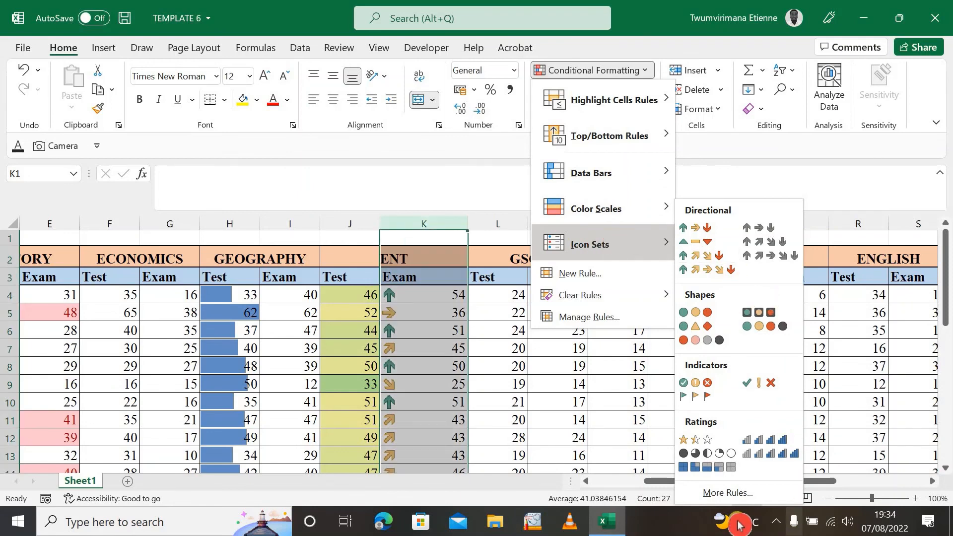
{"action": "left_click", "coordinate": [610, 323]}
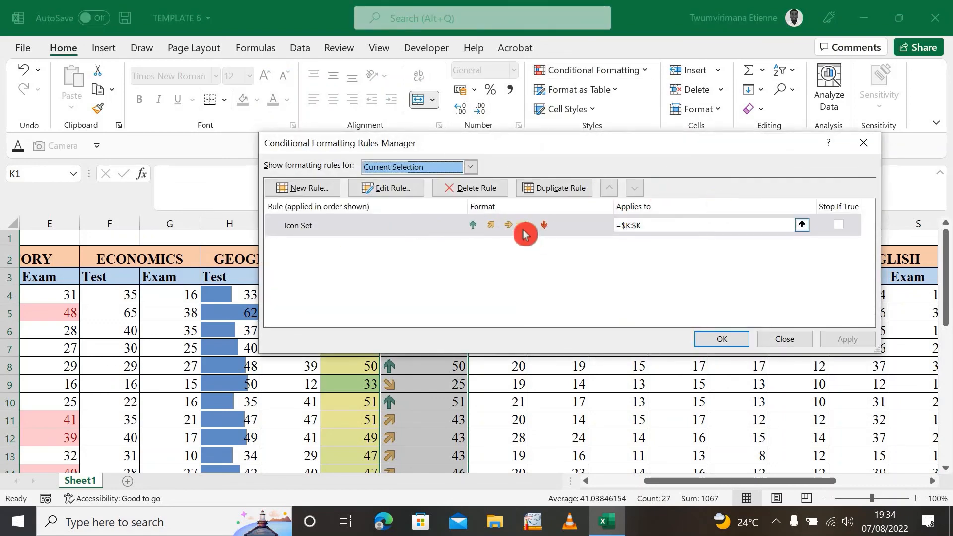
{"action": "left_click", "coordinate": [398, 187]}
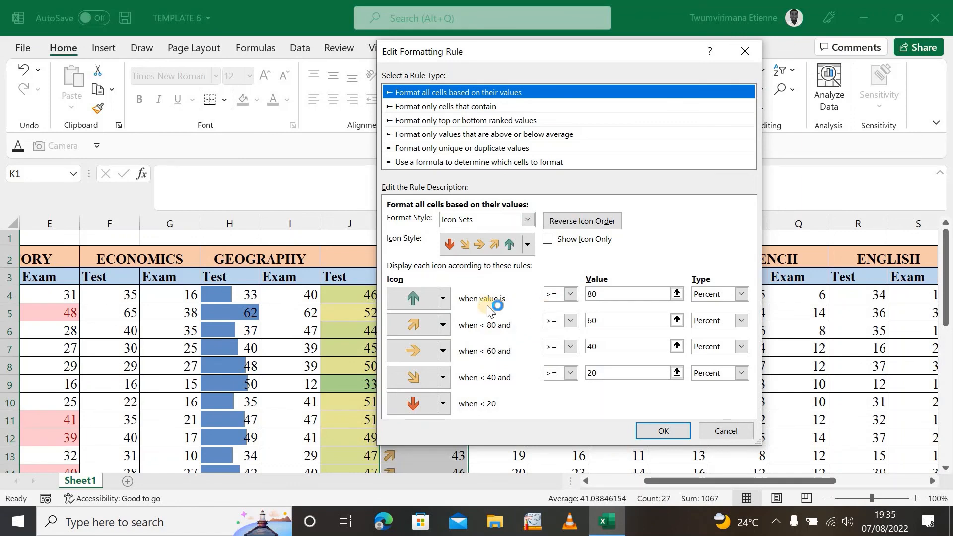
{"action": "left_click", "coordinate": [602, 281]}
{"action": "left_click", "coordinate": [758, 304]}
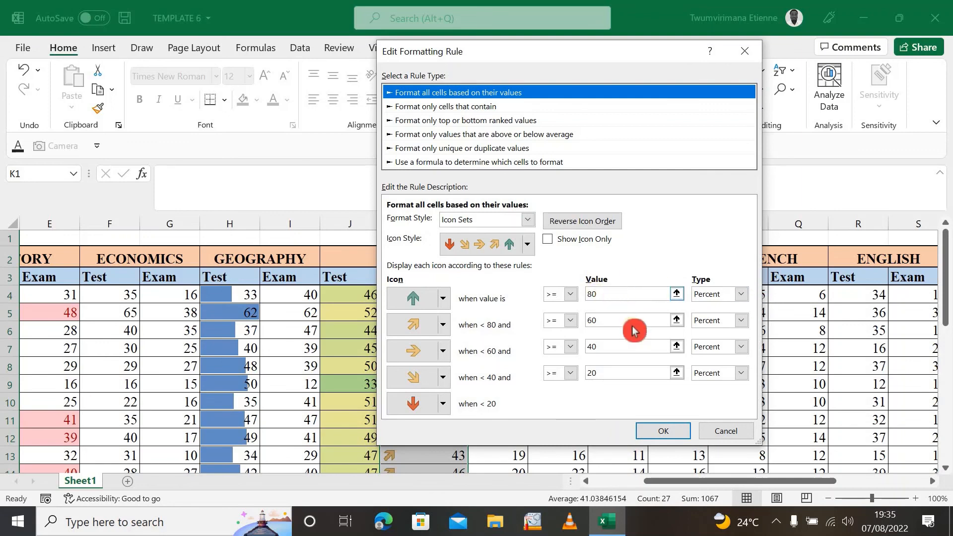
{"action": "left_click", "coordinate": [718, 429]}
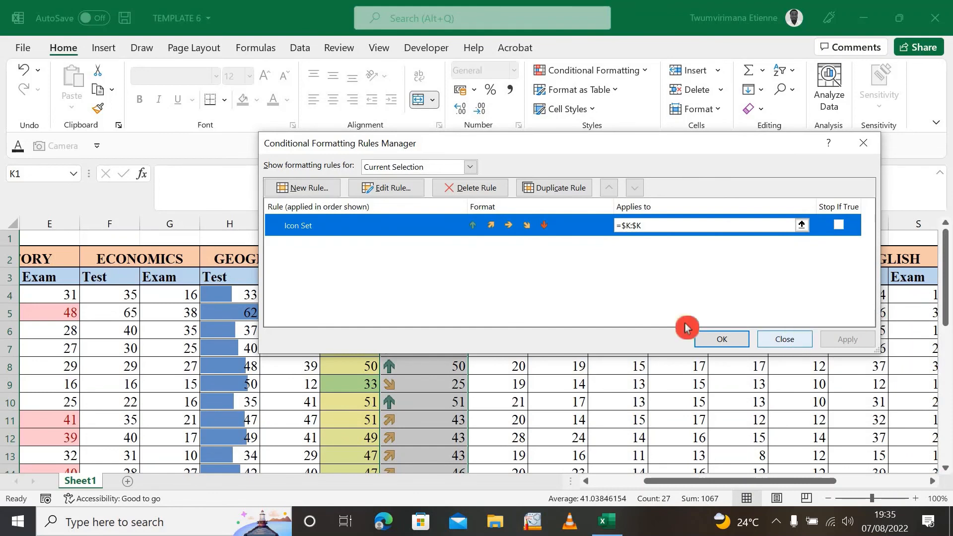
{"action": "left_click", "coordinate": [789, 340]}
{"action": "left_click", "coordinate": [608, 365]}
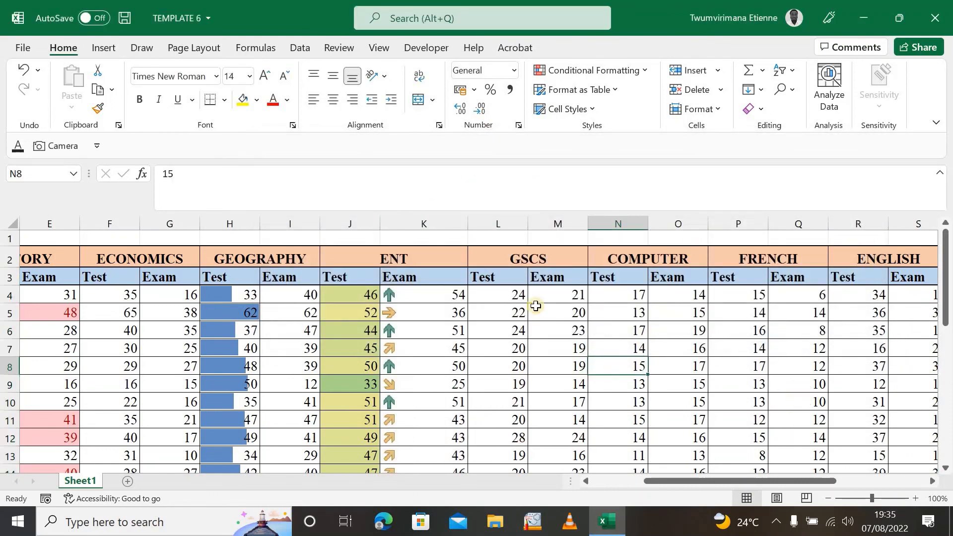
{"action": "left_click", "coordinate": [647, 74]}
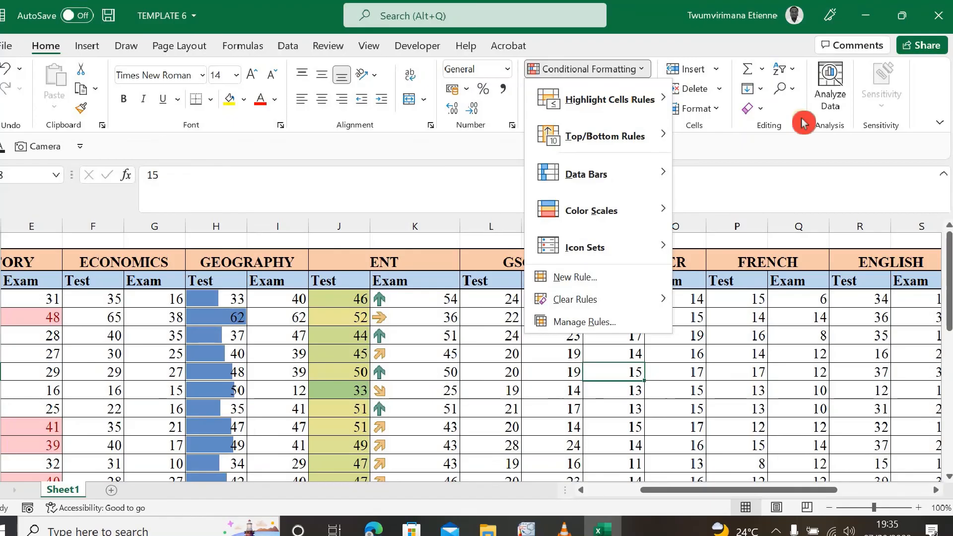
{"action": "left_click", "coordinate": [802, 119]}
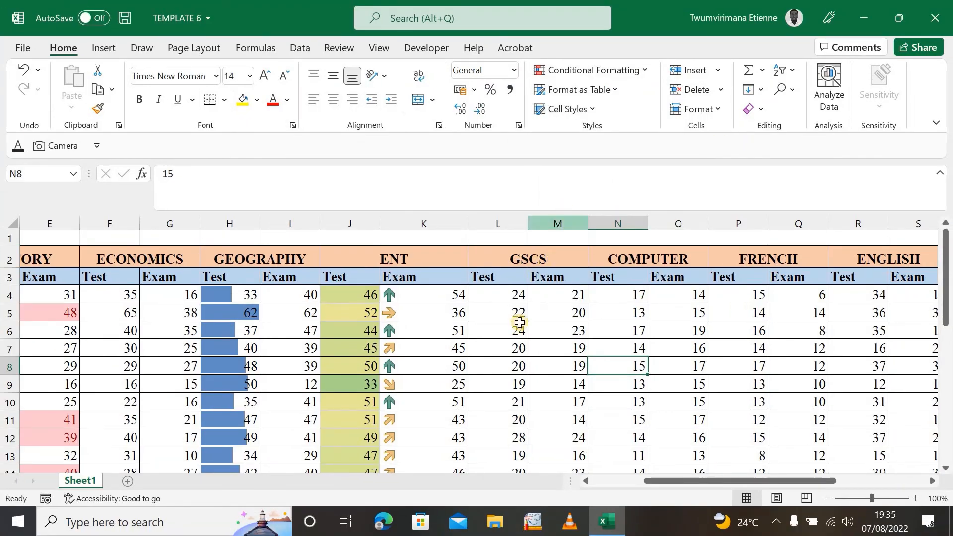